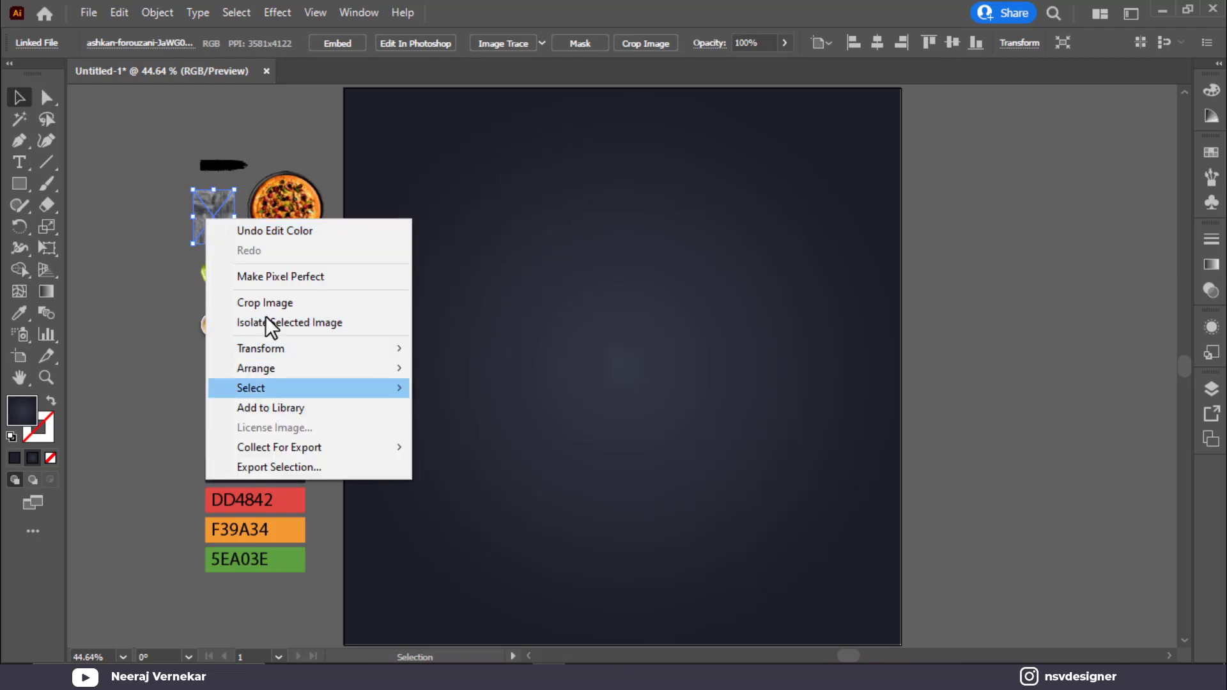
# Step: Bring the scratched texture image to the front and enlarge it to cover the full width of the artboard
pyautogui.click(455, 357)
pyautogui.moveTo(221, 221); pyautogui.dragTo(901, 627)
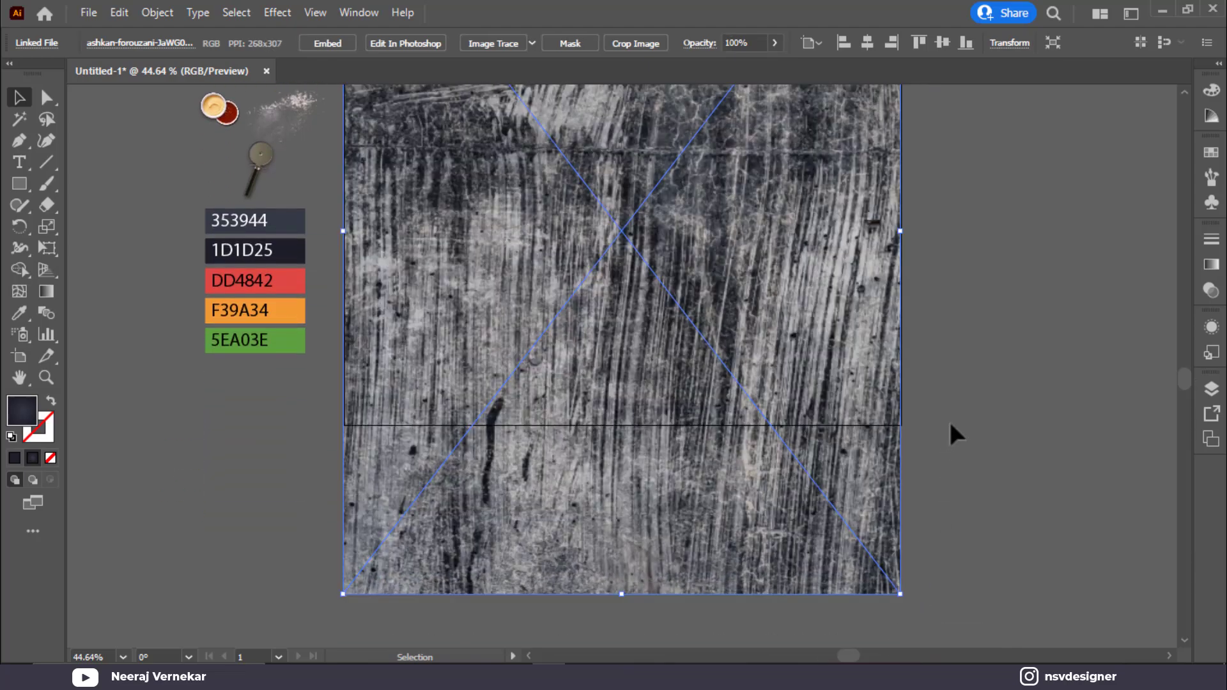
pyautogui.scroll(5, 890, 416)
pyautogui.moveTo(803, 449); pyautogui.dragTo(797, 420)
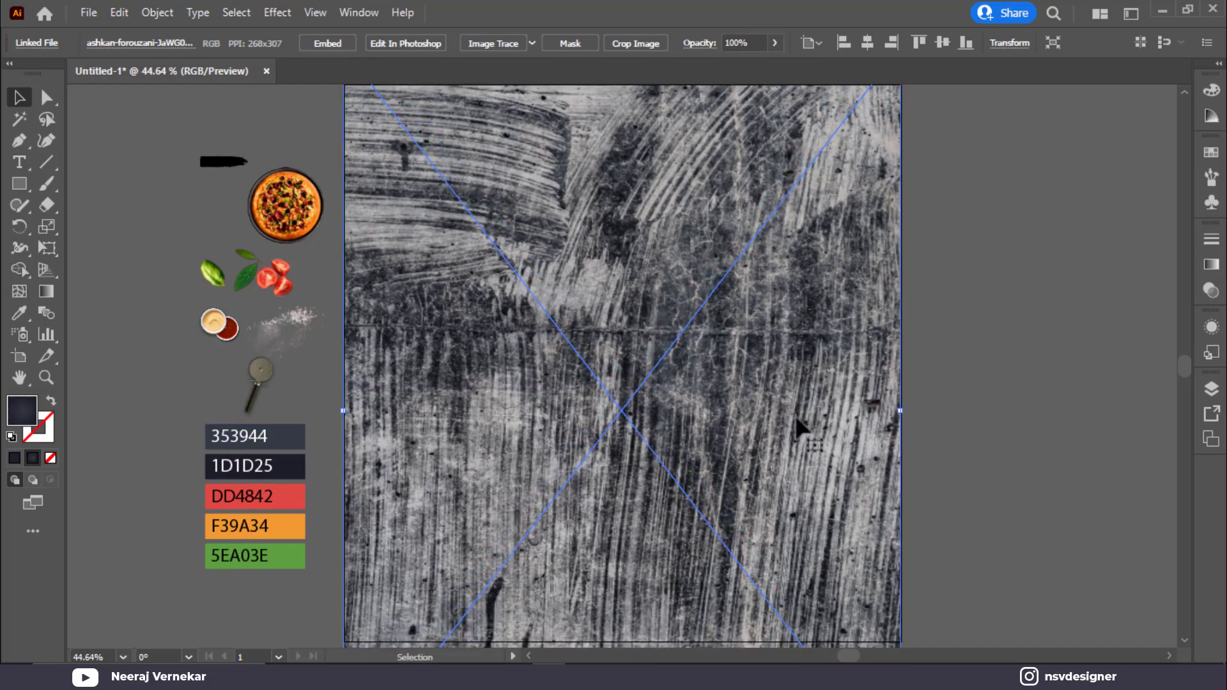
# Step: Centre the texture image and the background rectangle vertically on each other
pyautogui.click(795, 345)
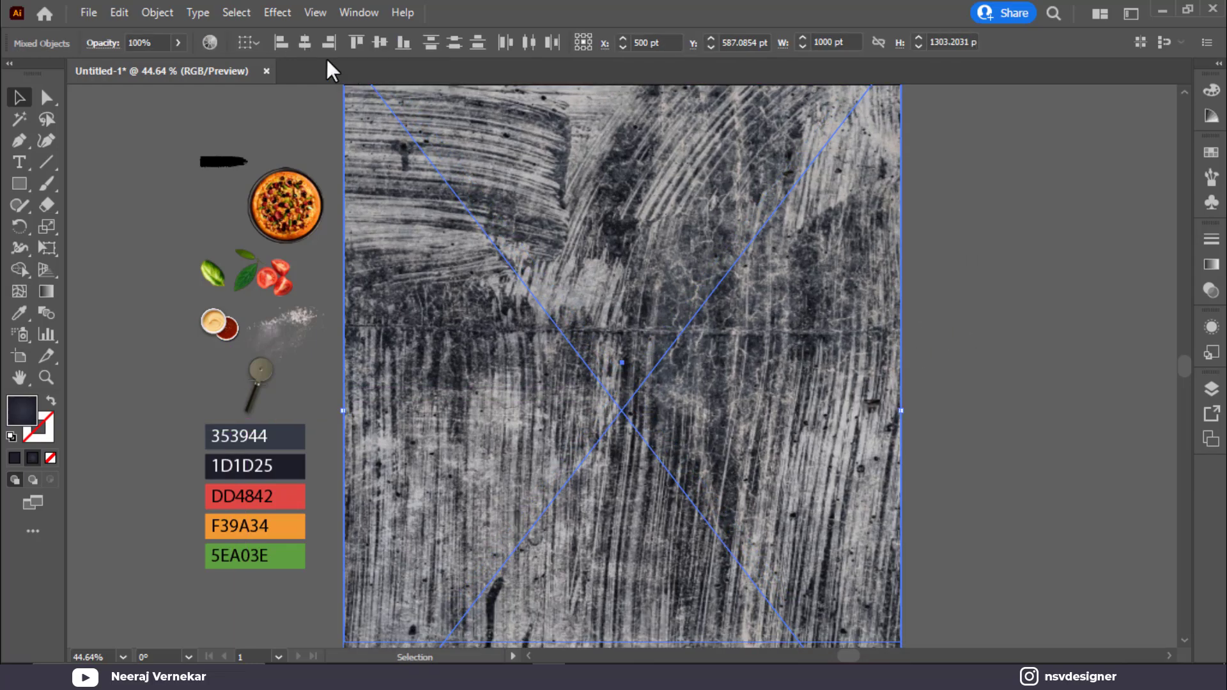
pyautogui.click(379, 42)
pyautogui.click(923, 268)
# Step: Blend the texture image into the dark background with Hard Light mode at 25% opacity
pyautogui.click(802, 314)
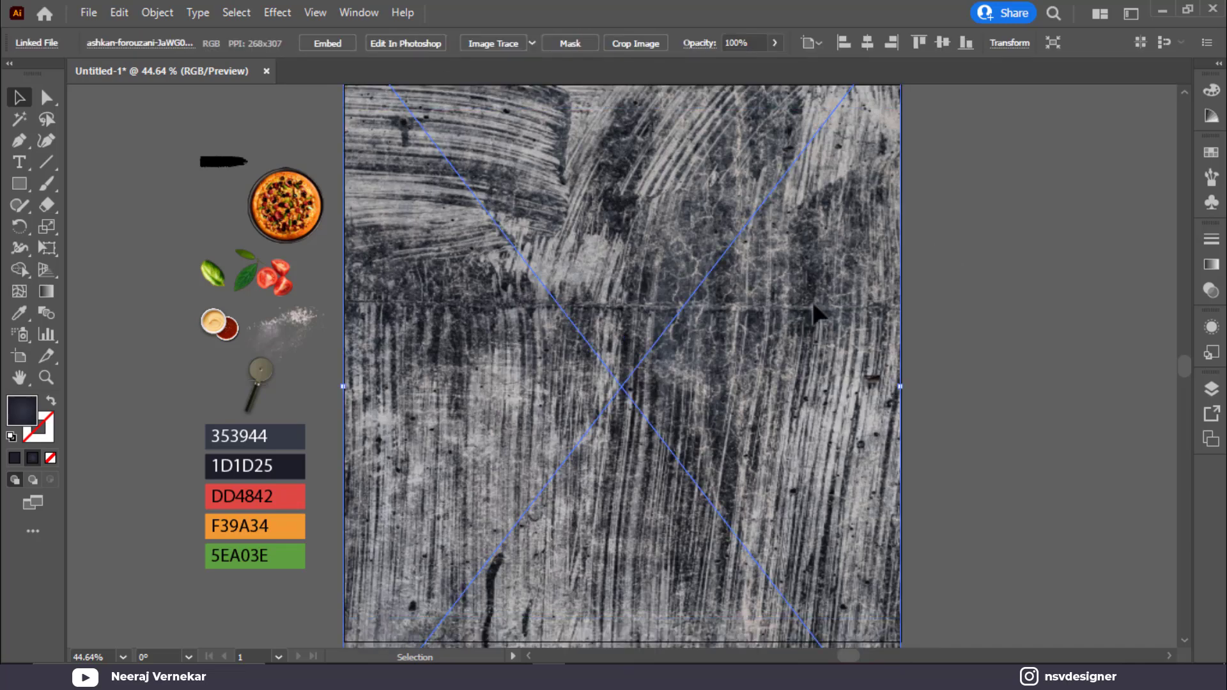
pyautogui.click(1212, 289)
pyautogui.click(1032, 260)
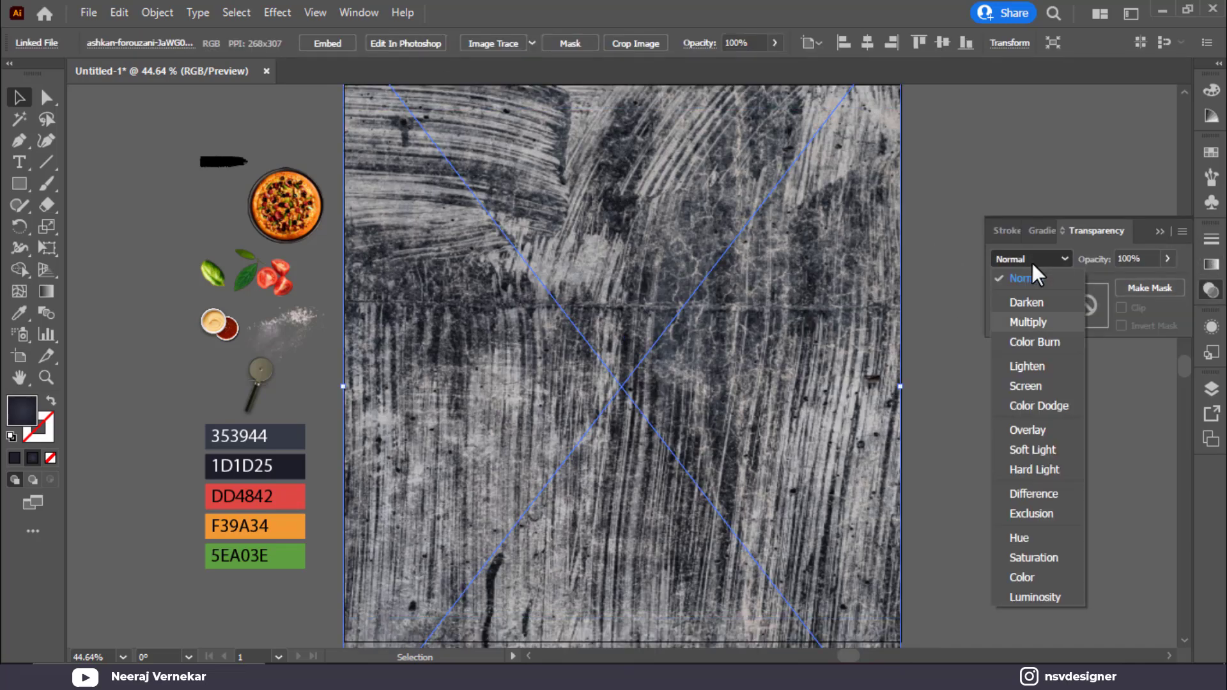
pyautogui.click(1051, 462)
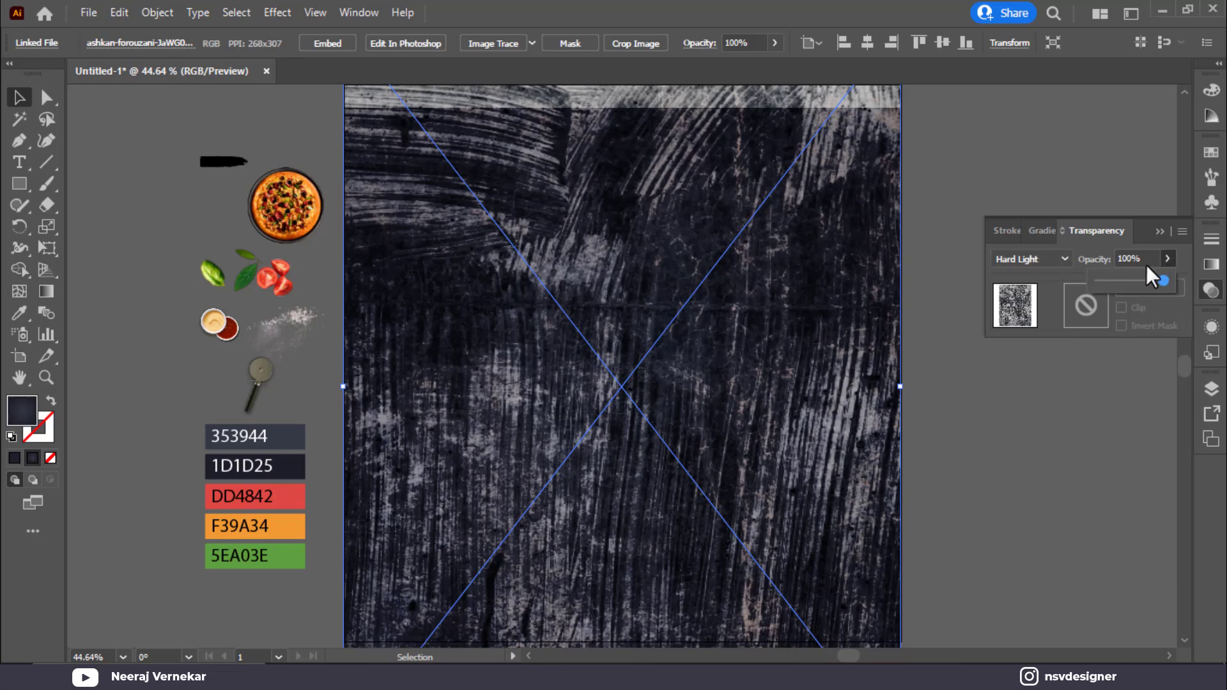
pyautogui.moveTo(1115, 277); pyautogui.dragTo(1114, 277)
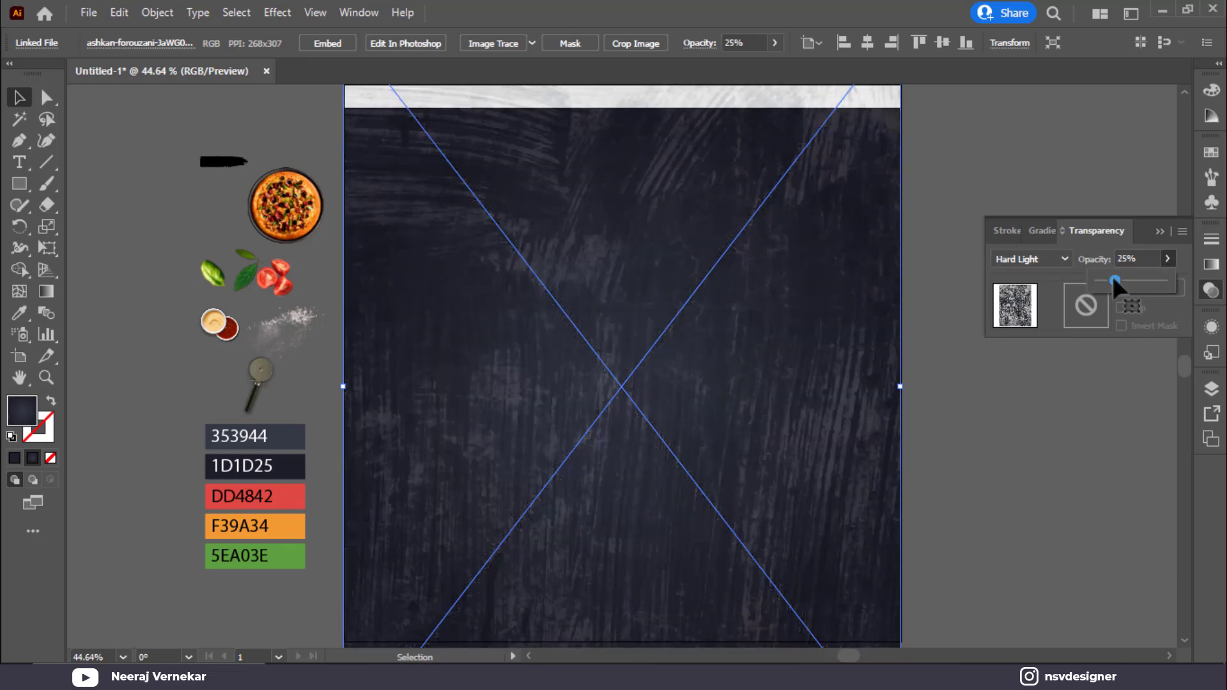
pyautogui.click(106, 198)
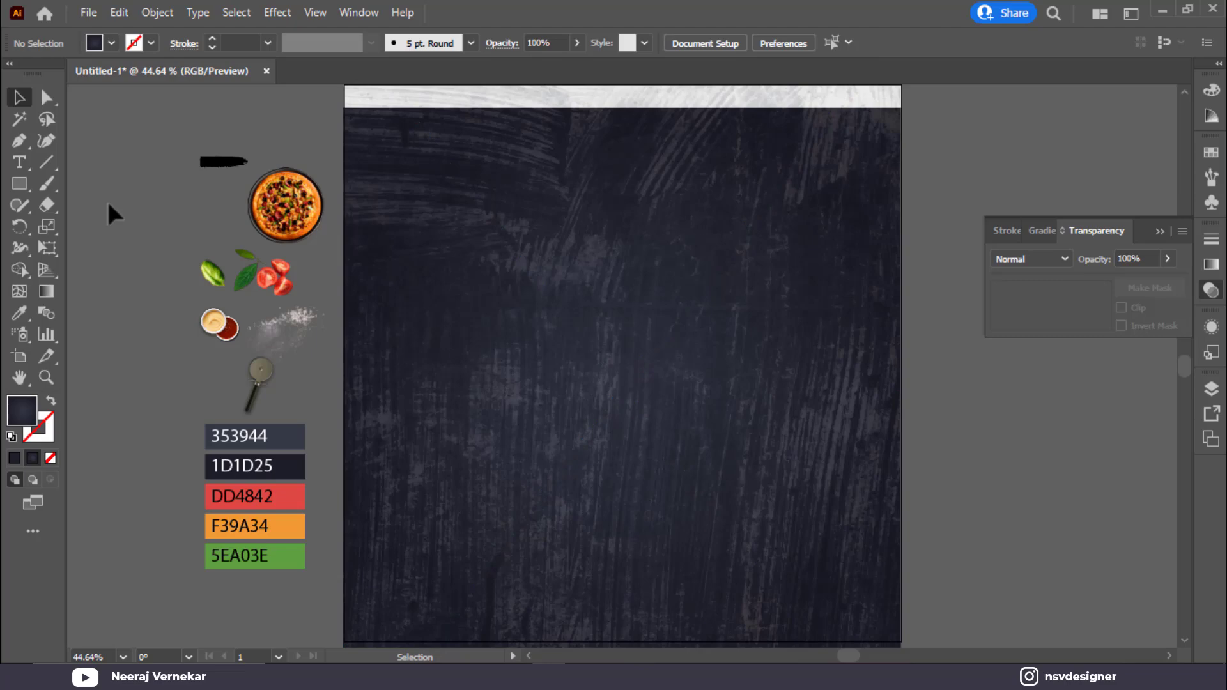
# Step: Draw a green 1000 x 1000 pt rectangle and centre it on the artboard
pyautogui.click(17, 183)
pyautogui.click(106, 44)
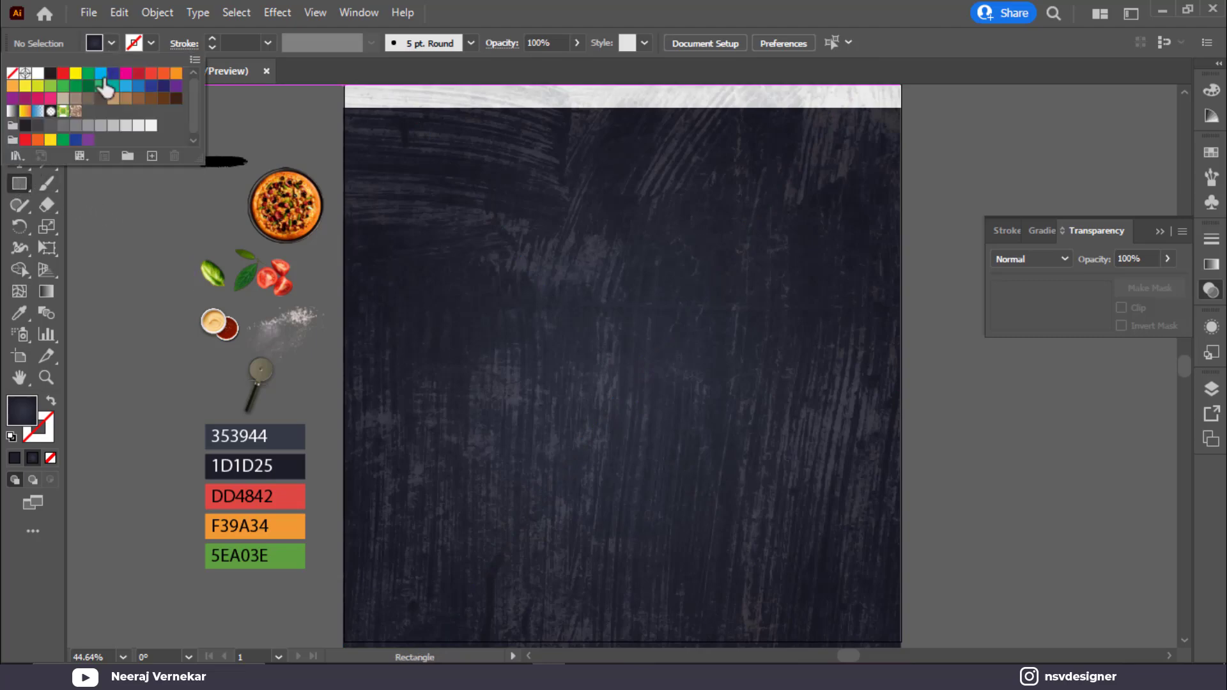
pyautogui.click(104, 79)
pyautogui.click(952, 377)
pyautogui.click(569, 371)
pyautogui.click(771, 42)
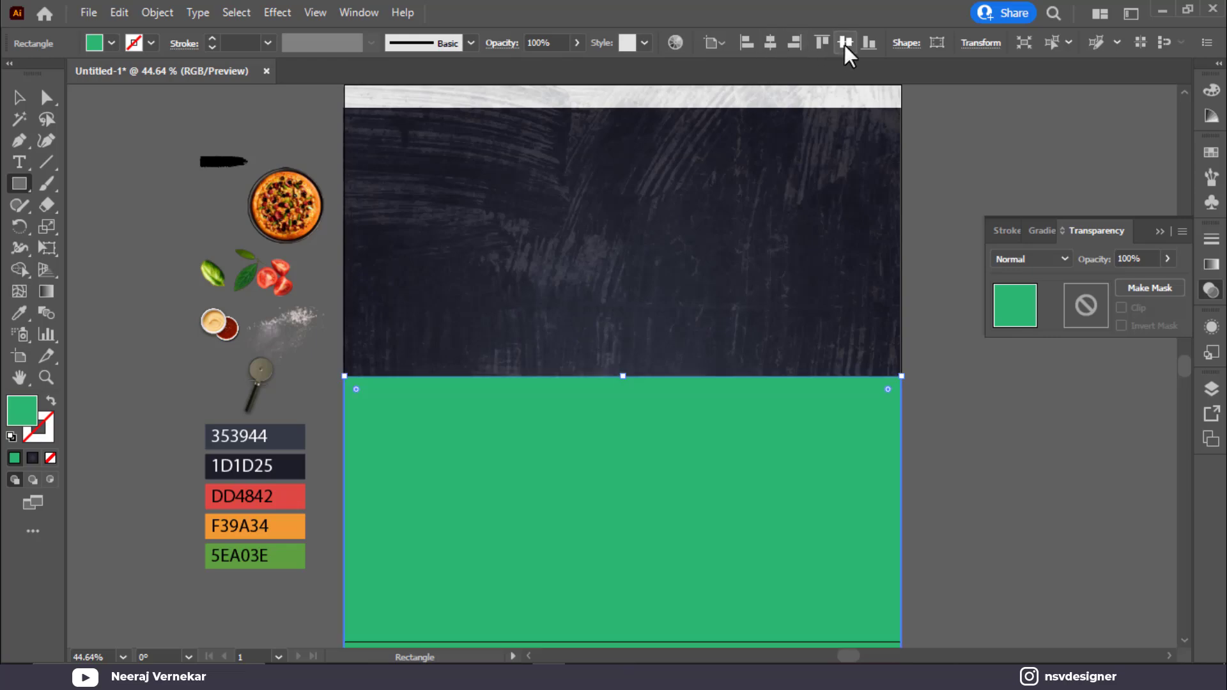
pyautogui.click(845, 43)
pyautogui.click(1159, 231)
pyautogui.press('v')
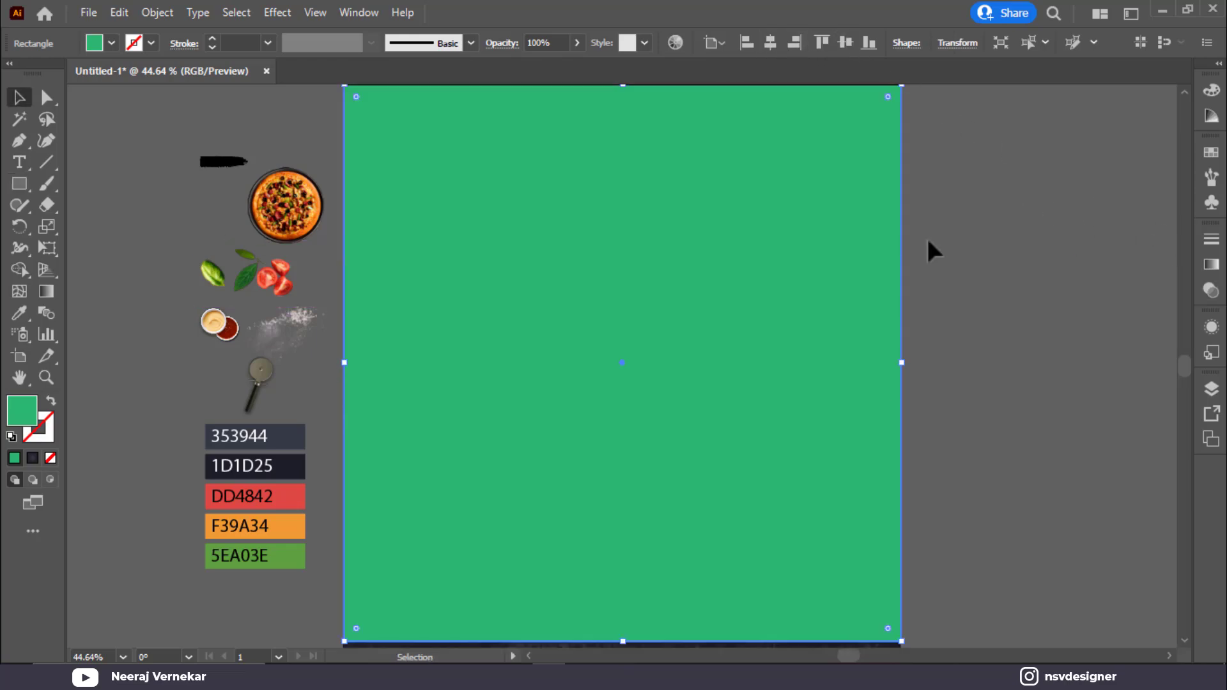
# Step: Centre the green rectangle with the texture and background, and make a clipping mask from it
pyautogui.click(1057, 320)
pyautogui.scroll(-1, 1055, 286)
pyautogui.moveTo(1055, 286); pyautogui.dragTo(802, 411)
pyautogui.click(304, 43)
pyautogui.click(381, 43)
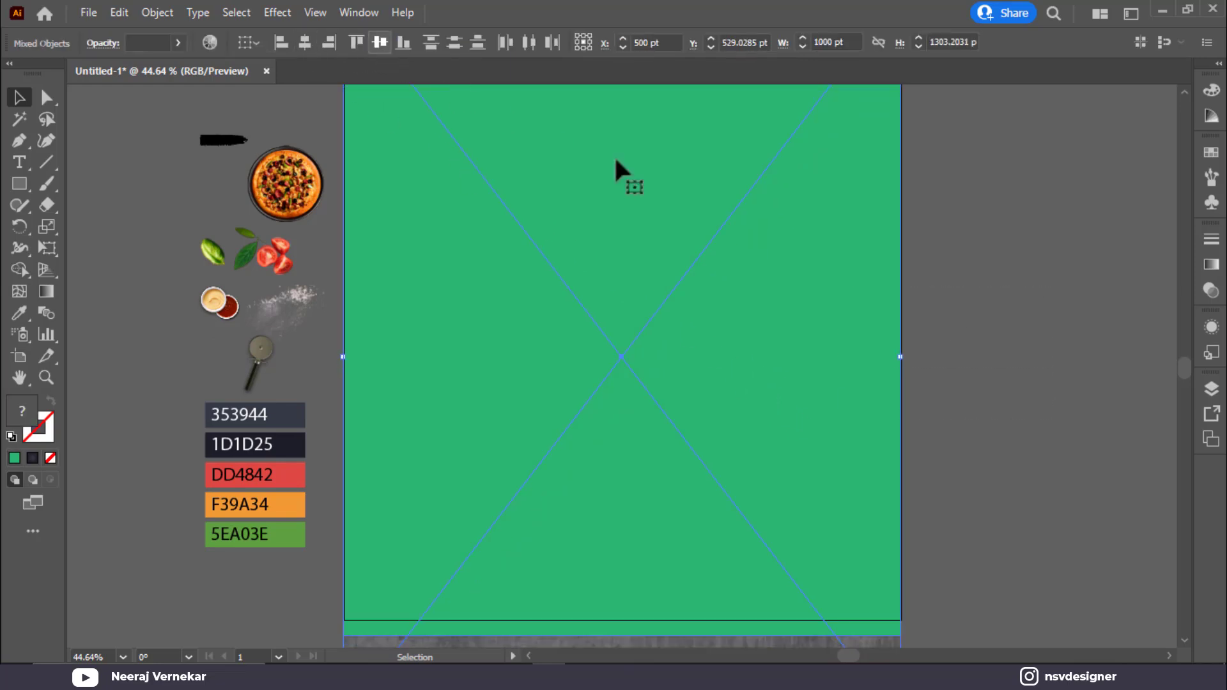
pyautogui.rightClick(730, 384)
pyautogui.click(814, 249)
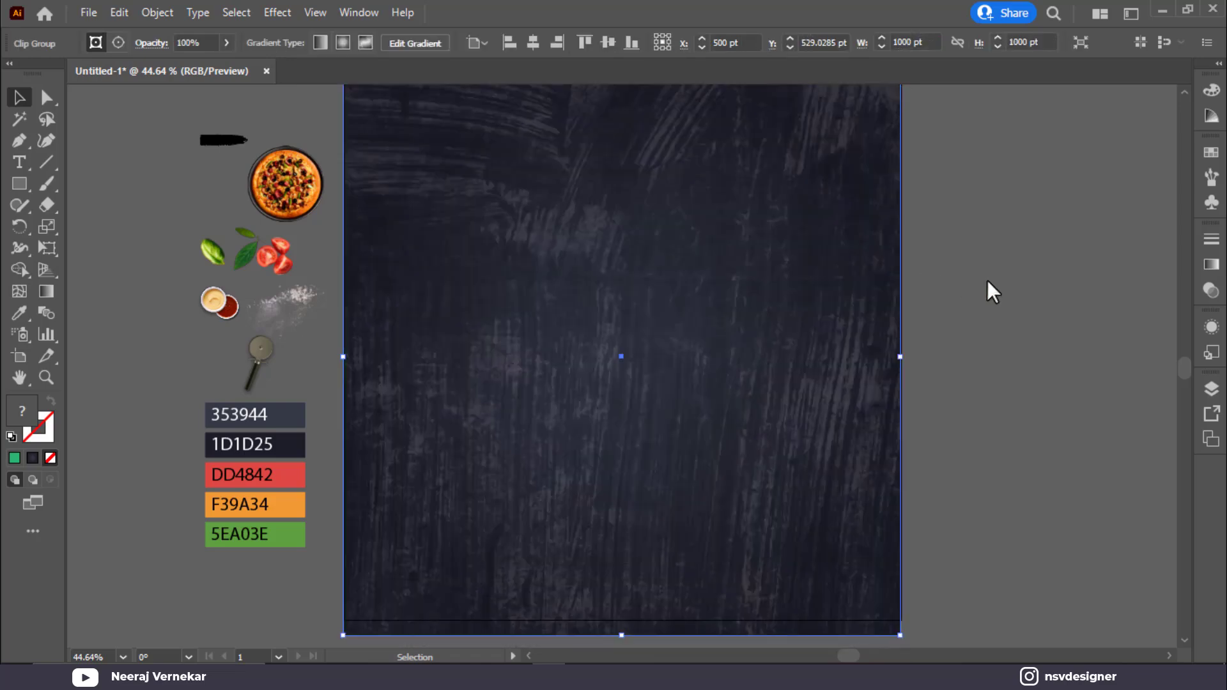
# Step: Shift the clipped background group so it matches the artboard edges, then deselect it
pyautogui.click(985, 284)
pyautogui.scroll(-2, 721, 446)
pyautogui.scroll(2, 715, 431)
pyautogui.scroll(2, 715, 432)
pyautogui.moveTo(715, 432); pyautogui.dragTo(717, 409)
pyautogui.hotkey('ctrl', 'shift', 'a')
pyautogui.scroll(-2, 707, 407)
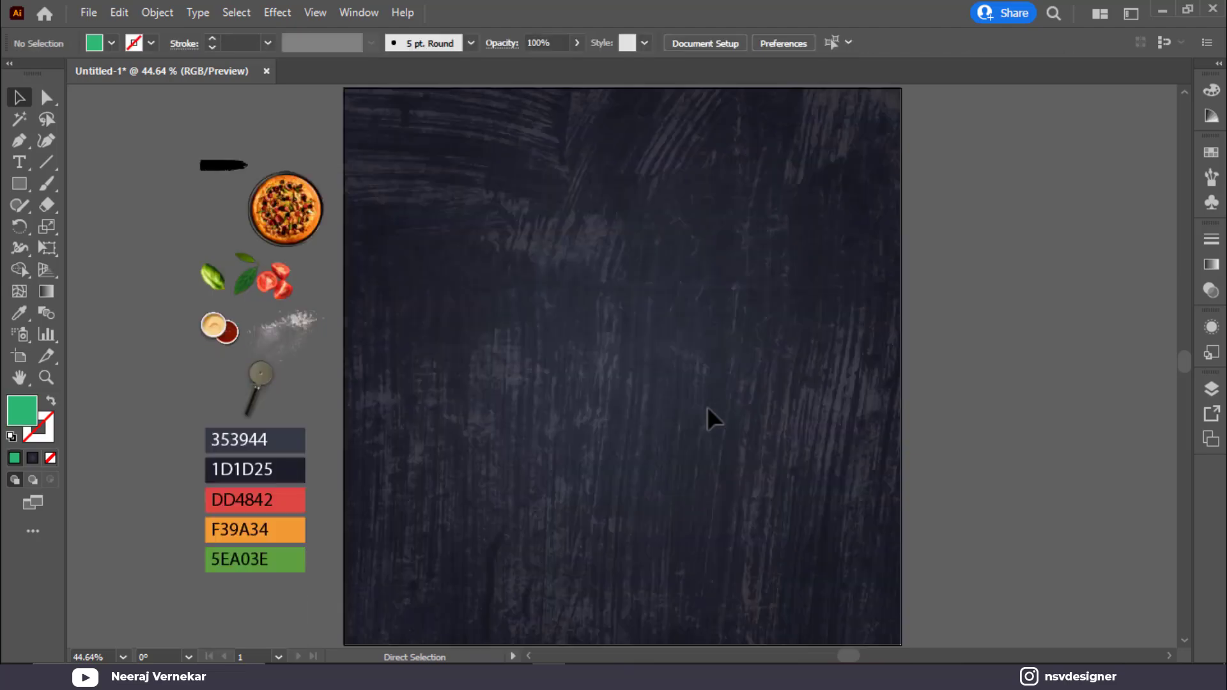
# Step: Bring the pizza image to the front, enlarge it and centre it over the artboard's lower edge
pyautogui.rightClick(276, 214)
pyautogui.moveTo(367, 363)
pyautogui.click(611, 369)
pyautogui.moveTo(324, 247); pyautogui.dragTo(455, 377)
pyautogui.moveTo(381, 250); pyautogui.dragTo(731, 582)
pyautogui.moveTo(800, 395); pyautogui.dragTo(722, 381)
pyautogui.click(852, 43)
pyautogui.click(1107, 440)
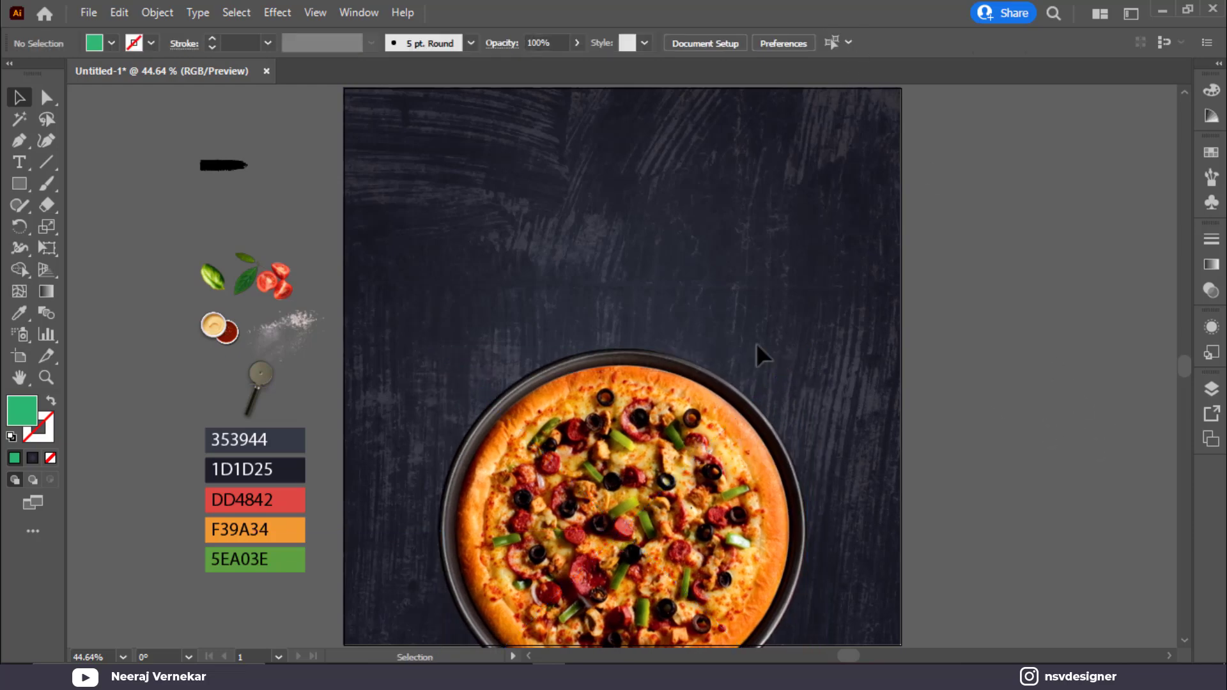
# Step: Add a white "Pizza" title of about 274 pt above the pizza image
pyautogui.click(19, 163)
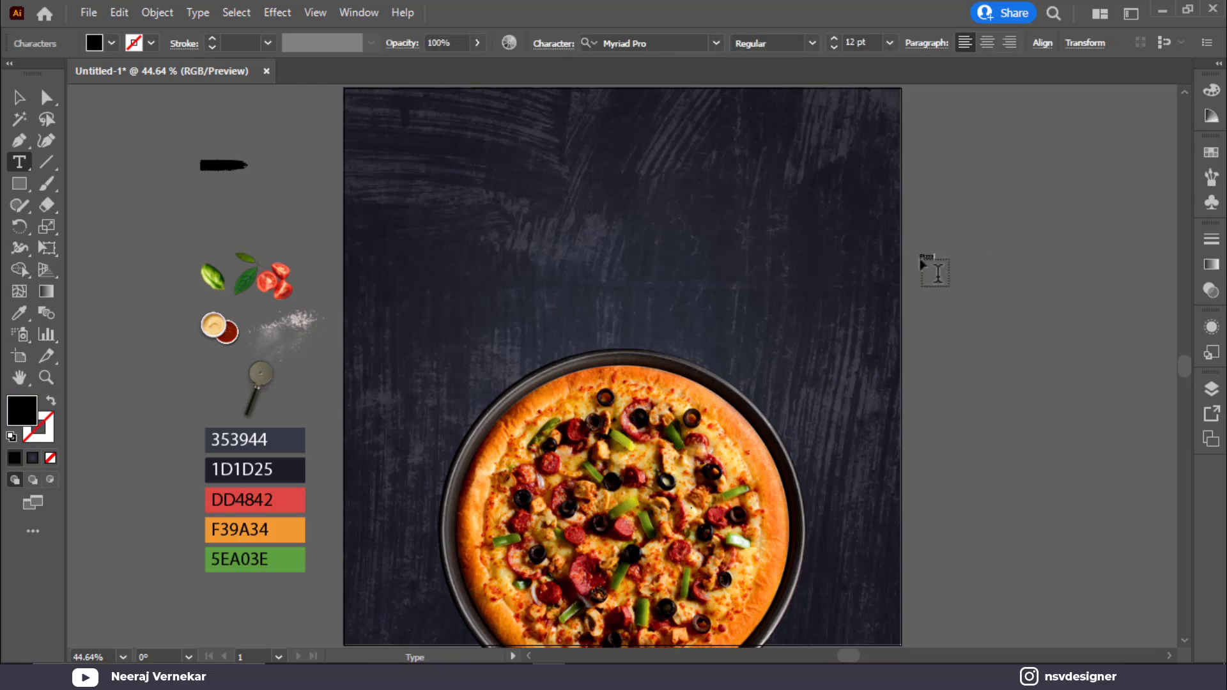
pyautogui.click(19, 97)
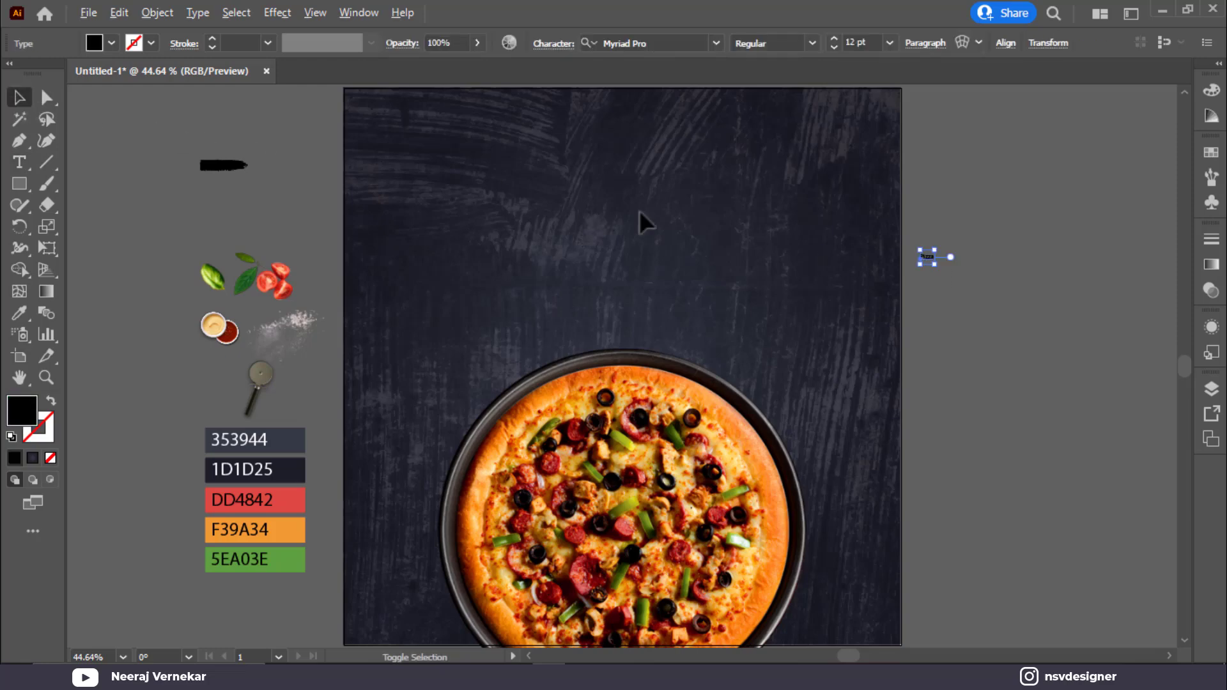
pyautogui.moveTo(932, 263); pyautogui.dragTo(622, 265)
pyautogui.click(94, 44)
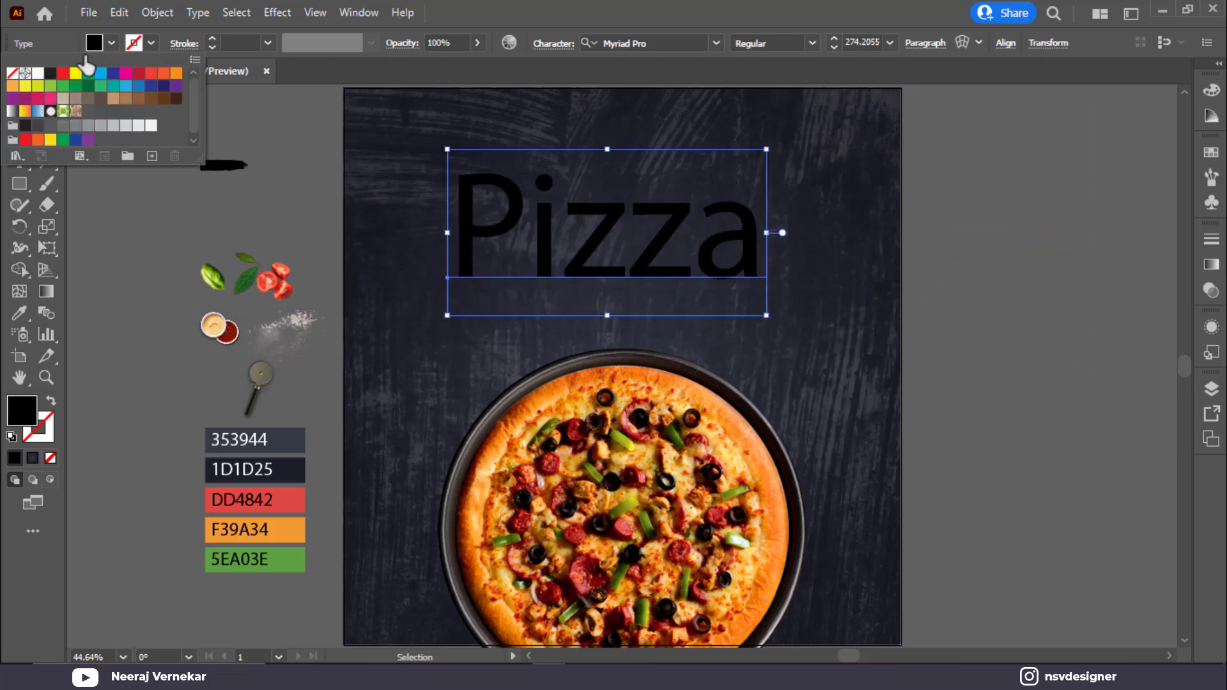
pyautogui.click(40, 83)
# Step: Set the font of the "Pizza" title to Hey August
pyautogui.click(667, 42)
pyautogui.click(666, 42)
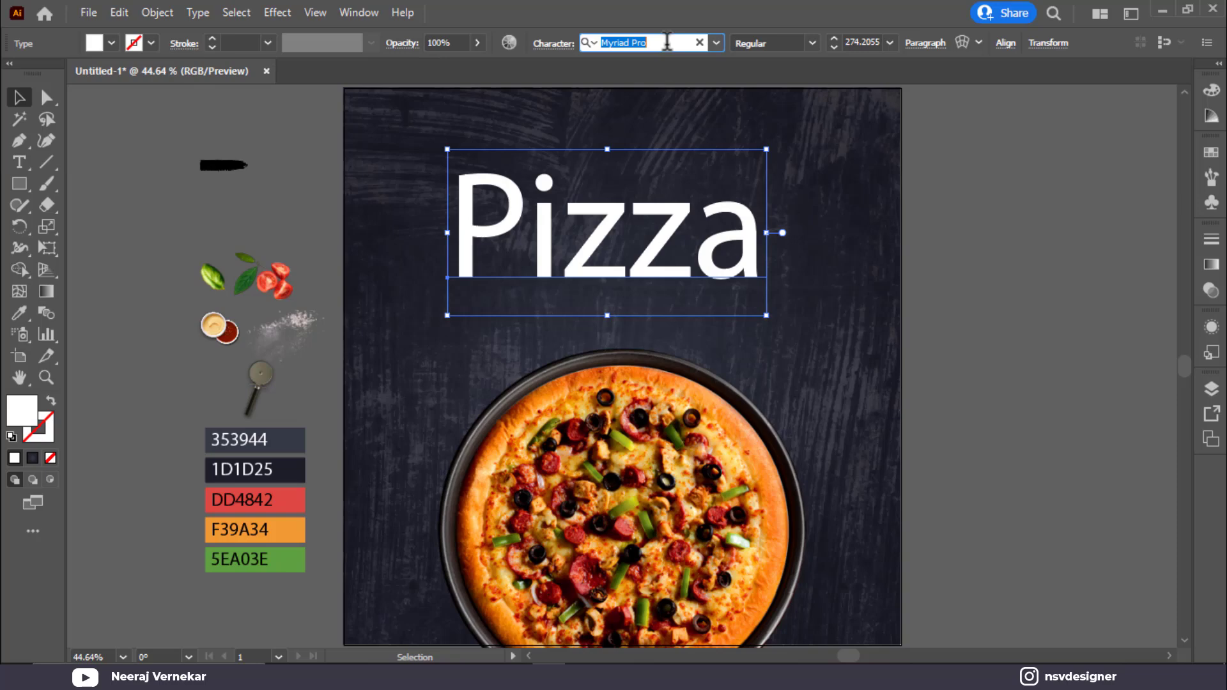
pyautogui.write('Hey August')
pyautogui.click(857, 136)
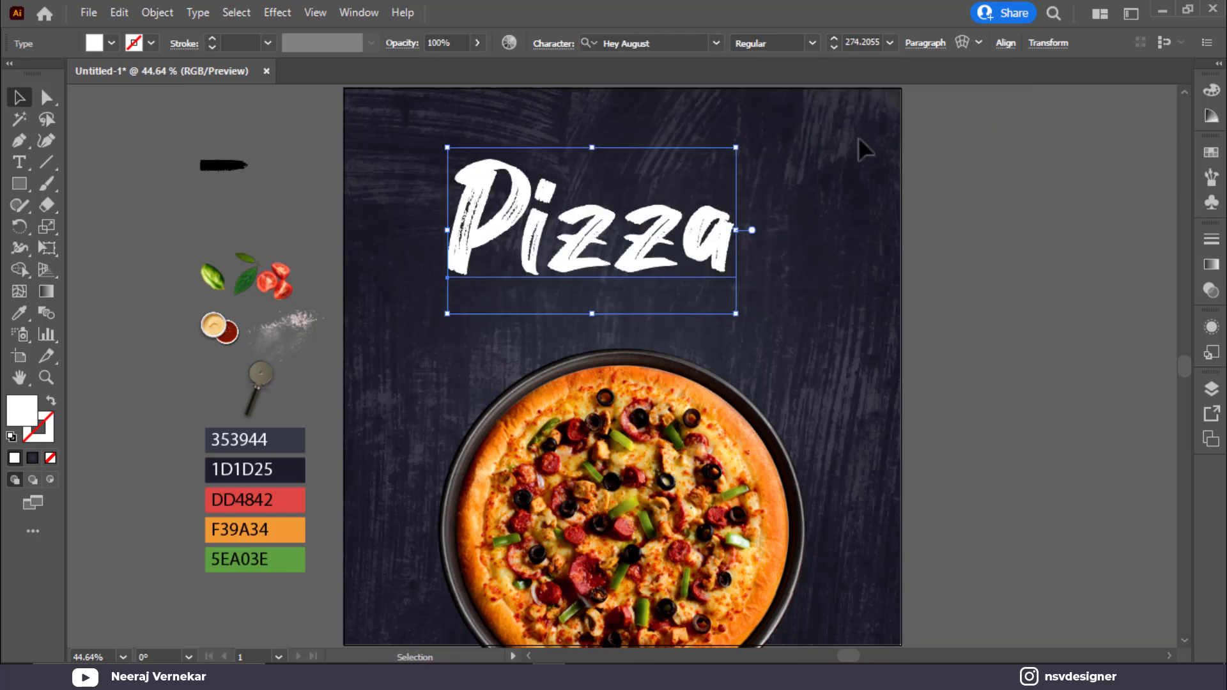
# Step: Try the Dopestyle font on the "Pizza" title
pyautogui.click(668, 42)
pyautogui.write('d')
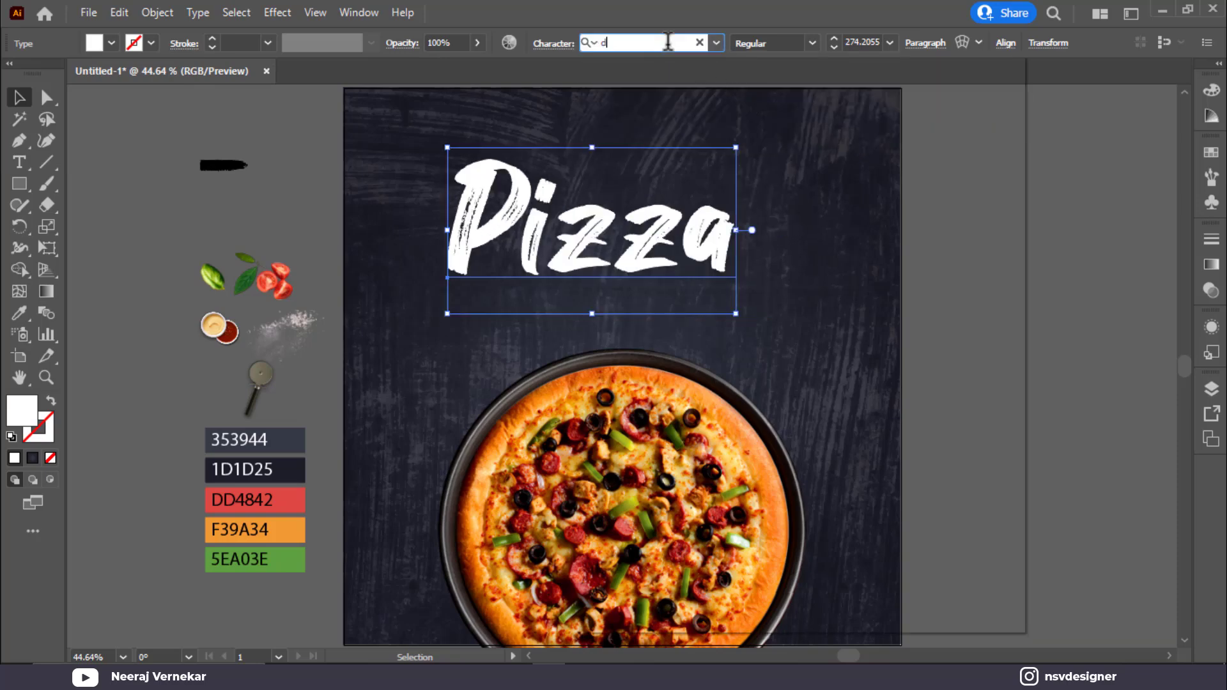
pyautogui.write('ope')
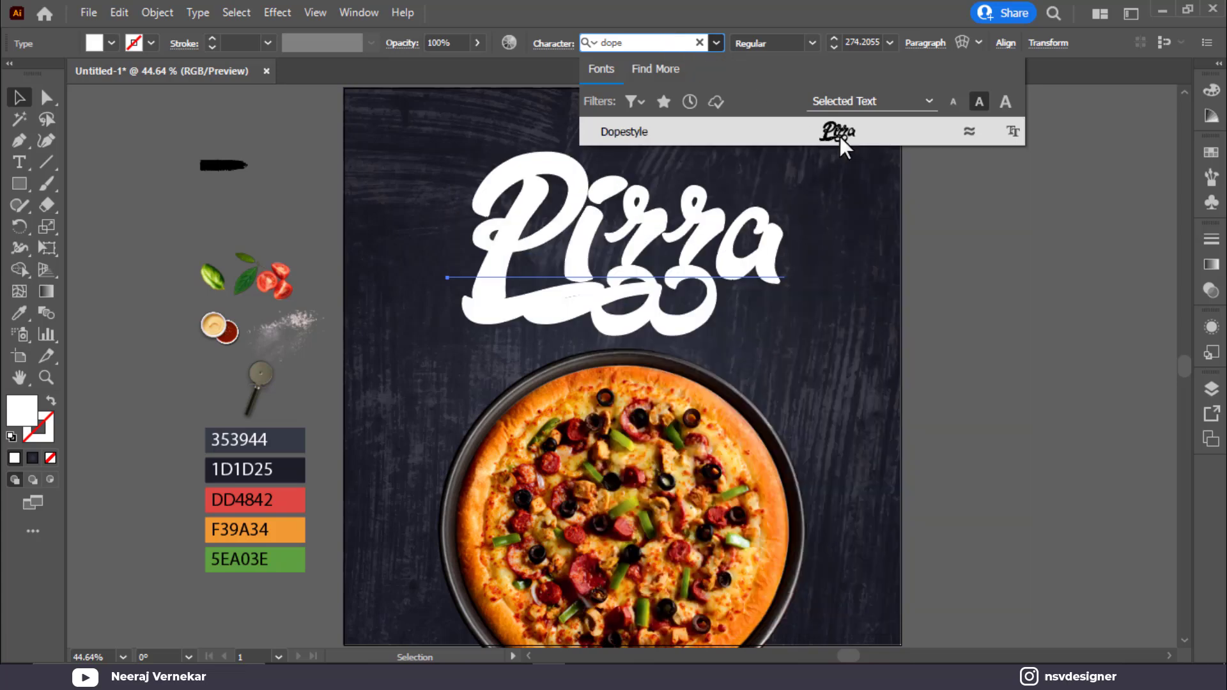
pyautogui.click(859, 239)
# Step: Enlarge the "Pizza" title to about 347 pt, tilt it upward to the right, and slightly enlarge the pizza image
pyautogui.click(729, 213)
pyautogui.moveTo(743, 138); pyautogui.dragTo(725, 117)
pyautogui.moveTo(778, 312); pyautogui.dragTo(768, 267)
pyautogui.moveTo(823, 315)
pyautogui.mouseDown()
pyautogui.moveTo(840, 338)
pyautogui.moveTo(830, 331)
pyautogui.mouseUp()
pyautogui.click(895, 281)
pyautogui.click(777, 359)
pyautogui.click(904, 306)
# Step: Reposition the "Pizza" title and centre it horizontally on the artboard
pyautogui.moveTo(811, 246); pyautogui.dragTo(797, 242)
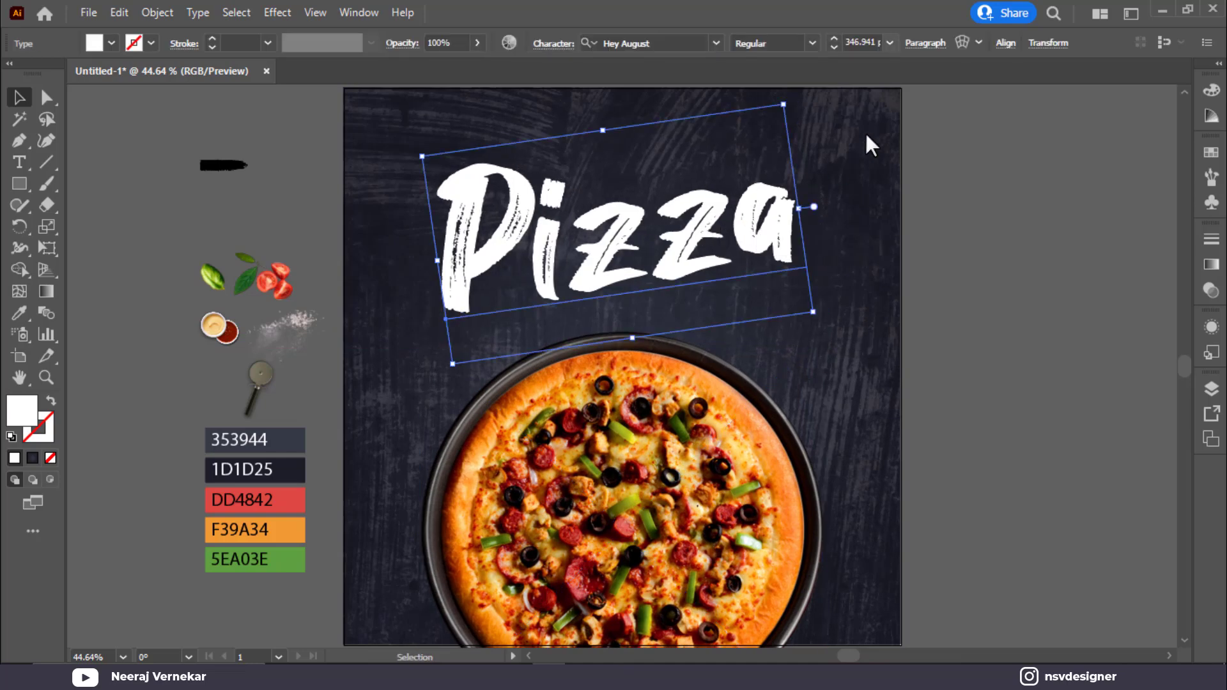
pyautogui.click(1006, 45)
pyautogui.click(876, 87)
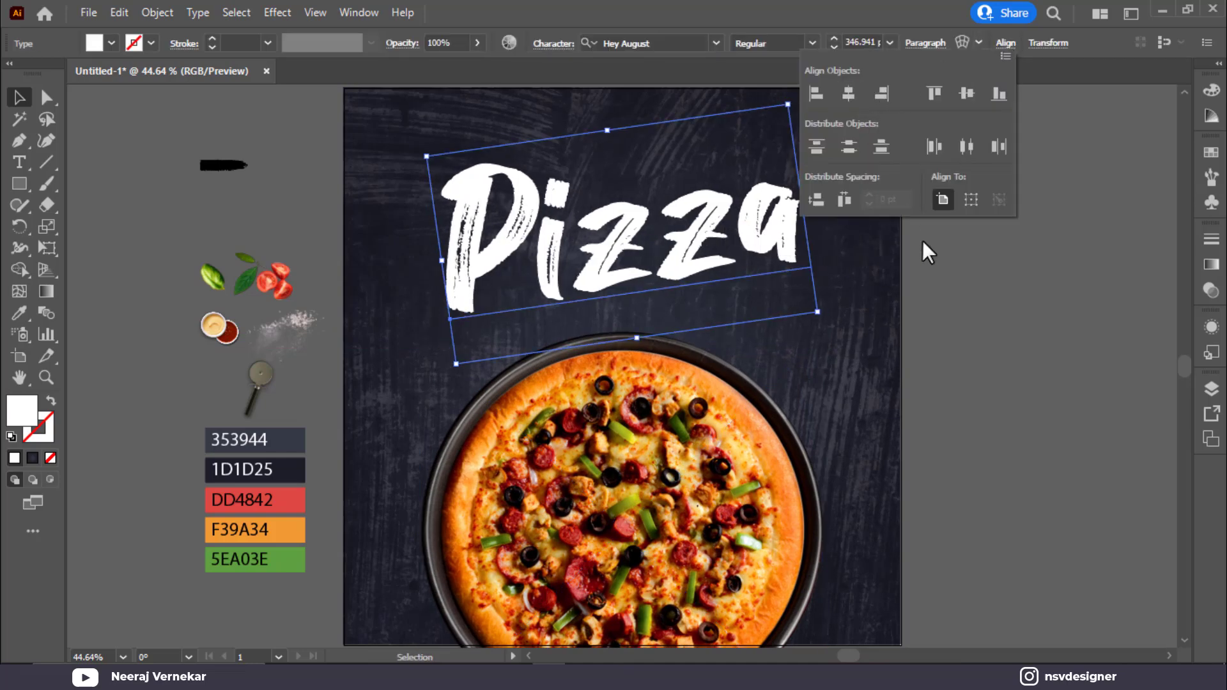
# Step: Recolour the black brush stroke with the orange F39A34 swatch, then enlarge and tilt it
pyautogui.click(217, 170)
pyautogui.press('i')
pyautogui.click(302, 527)
pyautogui.click(19, 98)
pyautogui.moveTo(257, 156)
pyautogui.mouseDown()
pyautogui.moveTo(323, 186)
pyautogui.moveTo(315, 208)
pyautogui.mouseUp()
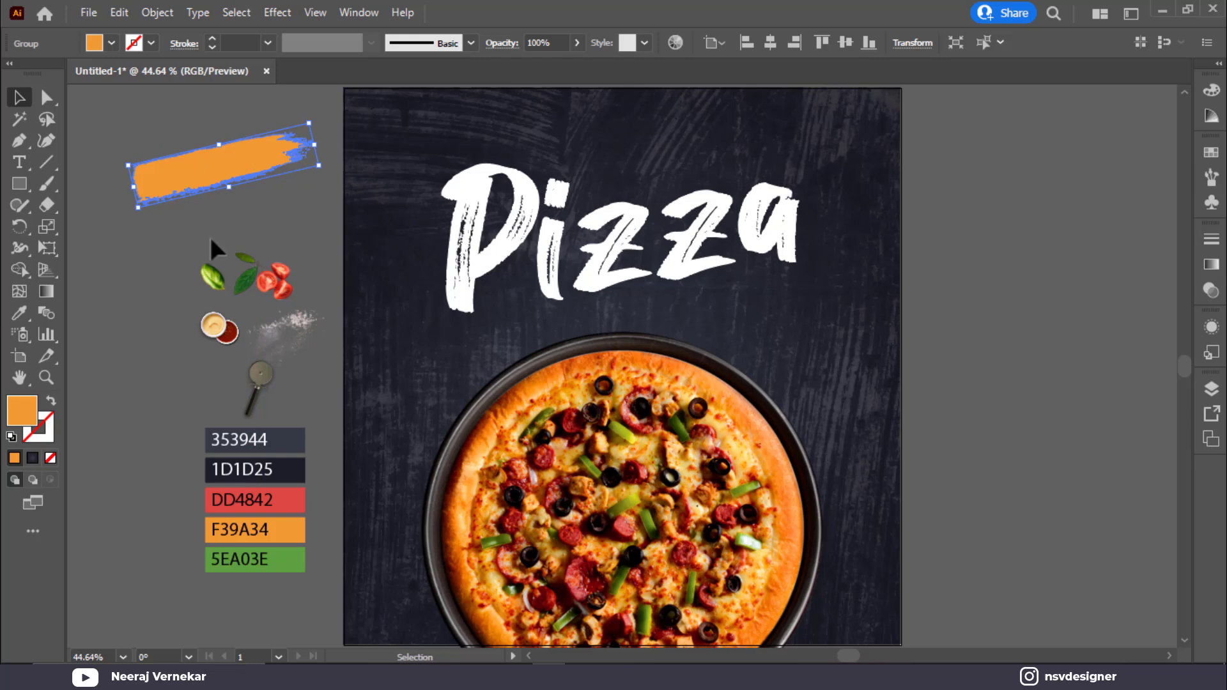
pyautogui.click(217, 230)
# Step: Move the orange brush stroke above the title's last letters, bring it to the front and match the title's tilt
pyautogui.moveTo(285, 165); pyautogui.dragTo(720, 170)
pyautogui.rightClick(718, 169)
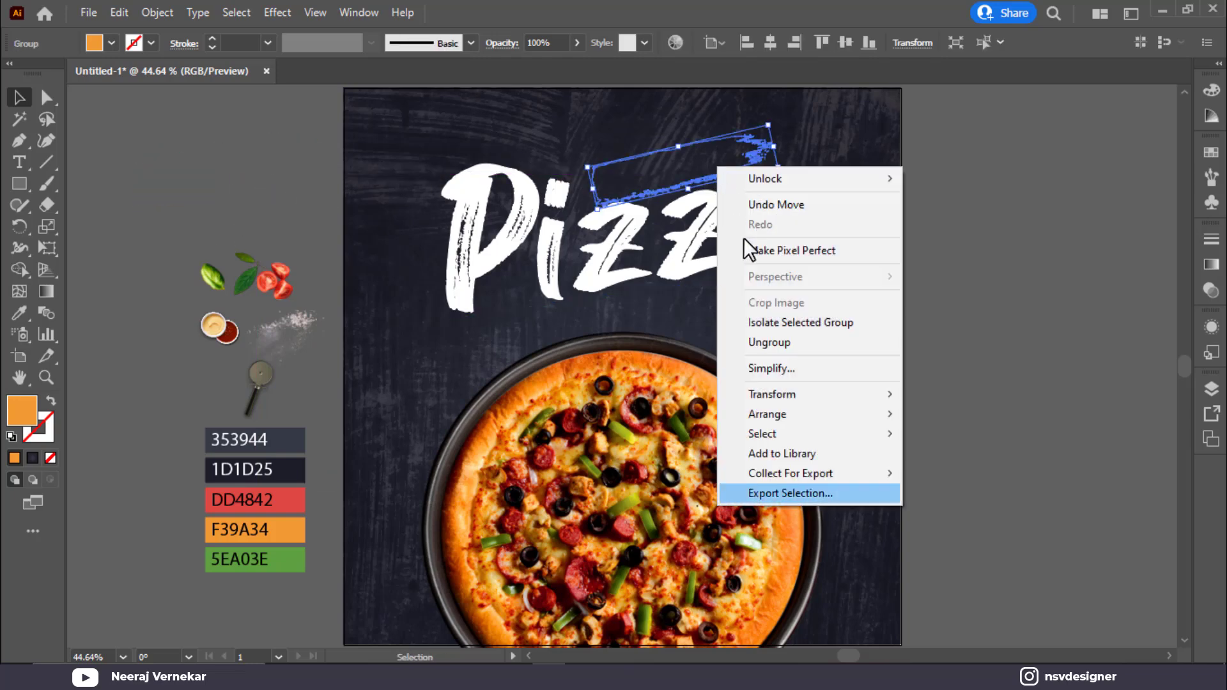
pyautogui.moveTo(812, 417)
pyautogui.click(974, 422)
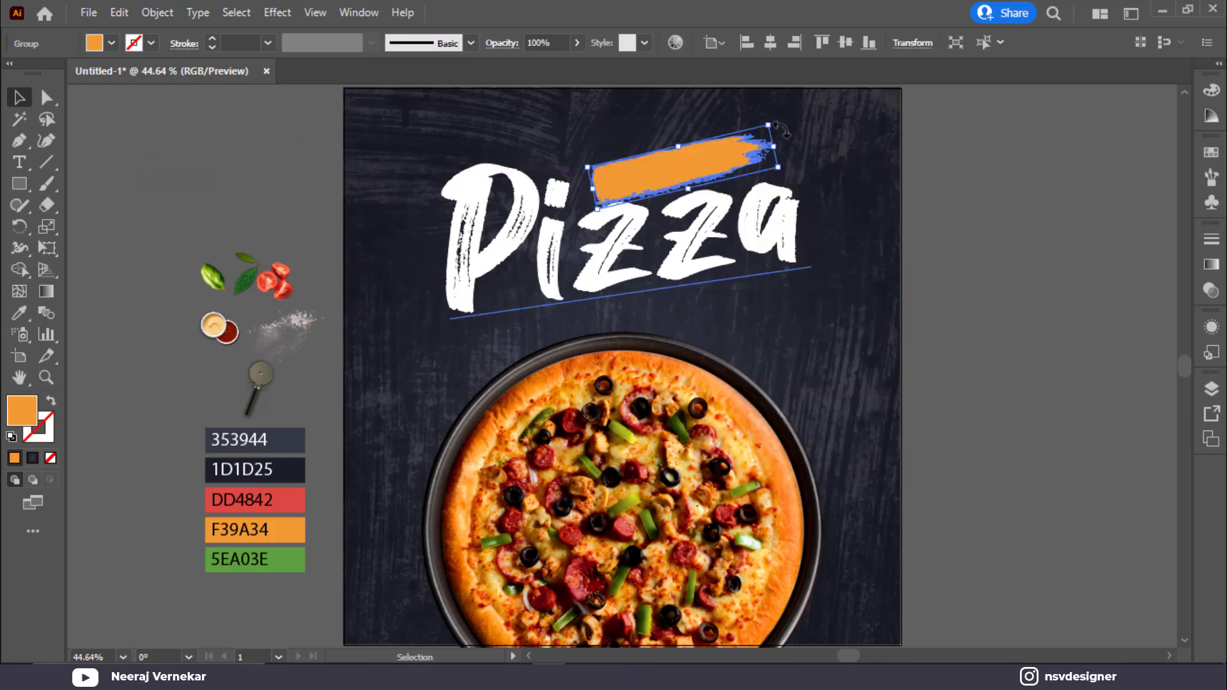
pyautogui.moveTo(776, 121); pyautogui.dragTo(807, 129)
pyautogui.click(965, 179)
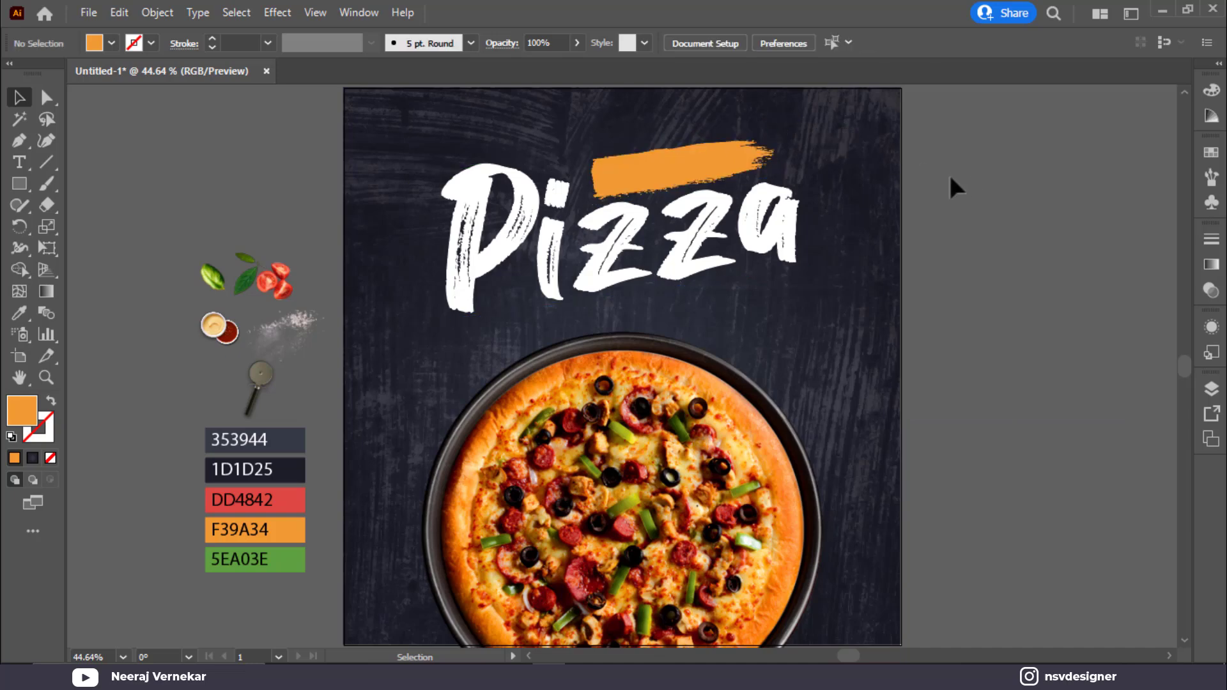
# Step: Enlarge the orange brush stroke slightly and fit it just above the "zza" of the title
pyautogui.click(714, 181)
pyautogui.moveTo(780, 185); pyautogui.dragTo(823, 183)
pyautogui.click(960, 221)
pyautogui.moveTo(662, 183); pyautogui.dragTo(650, 180)
pyautogui.moveTo(798, 184); pyautogui.dragTo(809, 193)
pyautogui.click(1016, 214)
pyautogui.moveTo(743, 173); pyautogui.dragTo(735, 161)
pyautogui.click(920, 211)
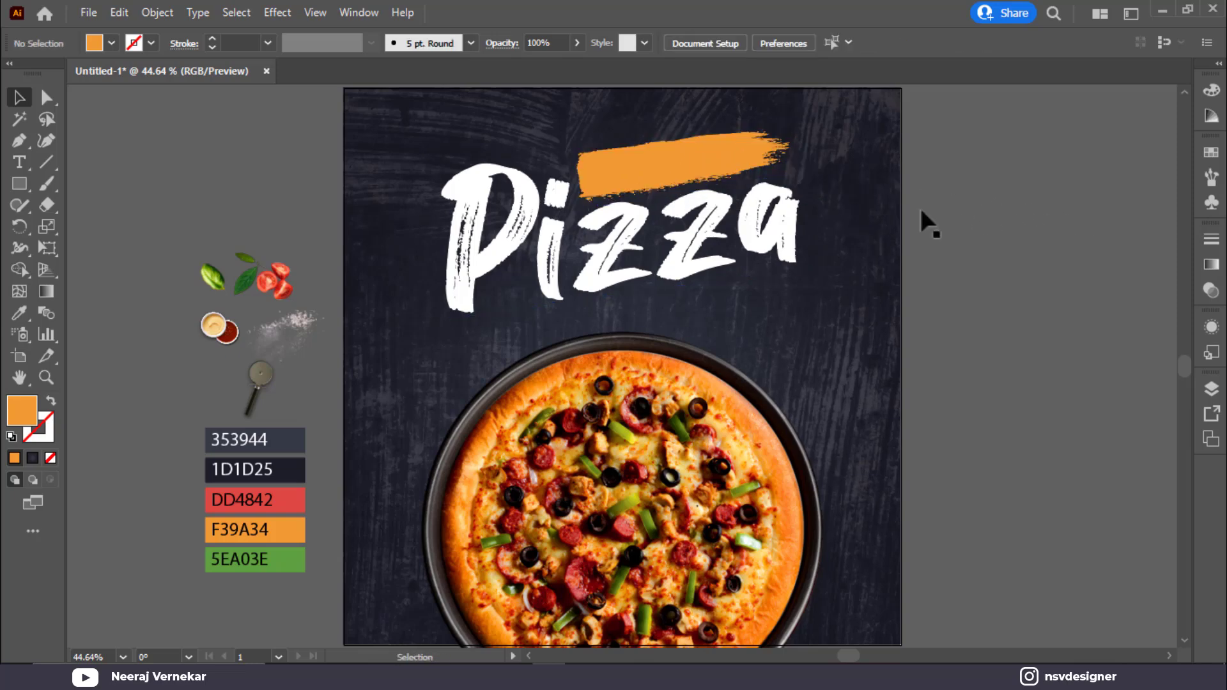
# Step: Add the text "Hot & Fresh" in black Hey August, scaled to about 65 pt, on the orange brush stroke
pyautogui.click(20, 162)
pyautogui.click(946, 363)
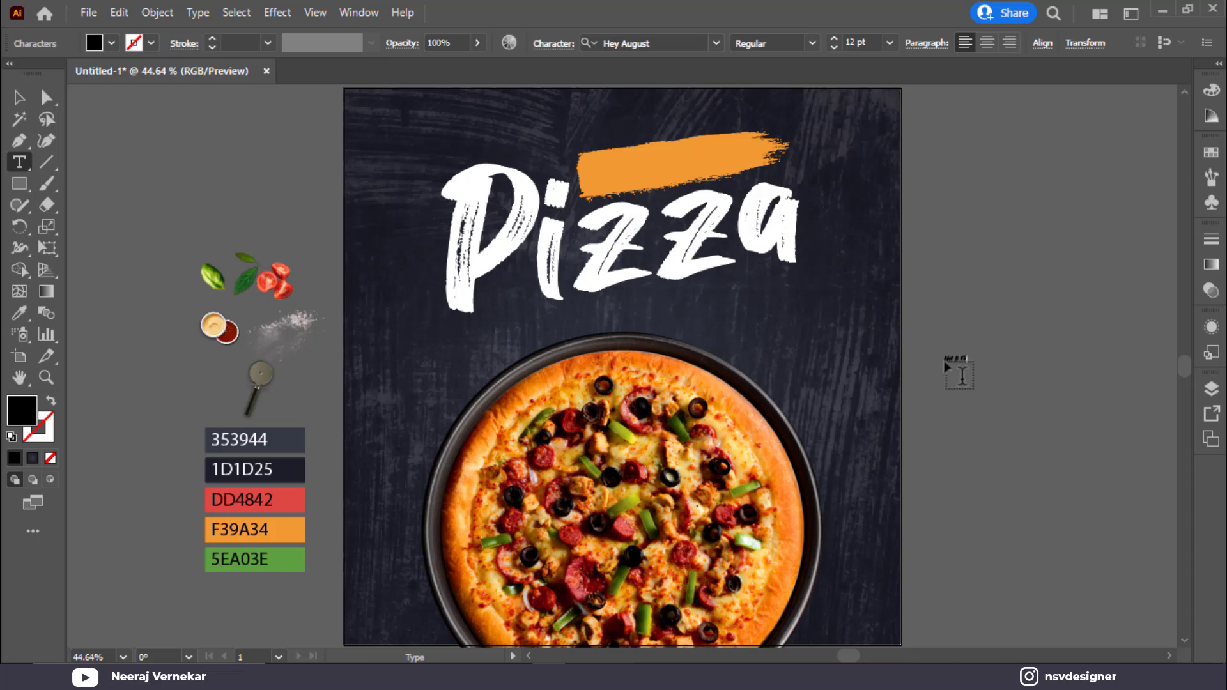
pyautogui.click(11, 98)
pyautogui.moveTo(984, 374); pyautogui.dragTo(1095, 430)
pyautogui.moveTo(806, 241)
pyautogui.mouseDown()
pyautogui.moveTo(698, 232)
pyautogui.moveTo(717, 173)
pyautogui.mouseUp()
pyautogui.scroll(3, 720, 184)
pyautogui.scroll(4, 721, 184)
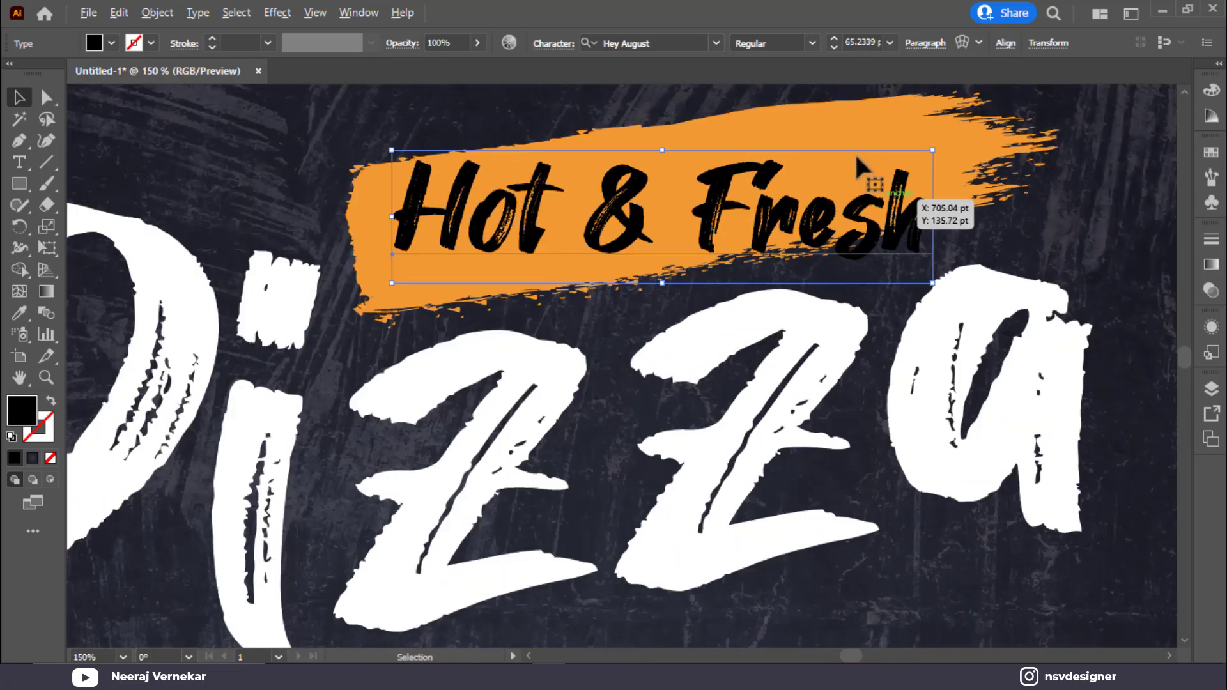
# Step: Rotate the "Hot & Fresh" text to follow the brush stroke's tilt and centre it on the stroke
pyautogui.moveTo(939, 142)
pyautogui.mouseDown()
pyautogui.moveTo(912, 116)
pyautogui.moveTo(941, 109)
pyautogui.moveTo(946, 121)
pyautogui.moveTo(926, 131)
pyautogui.mouseUp()
pyautogui.moveTo(849, 225); pyautogui.dragTo(858, 215)
pyautogui.hotkey('ctrl', 'g')
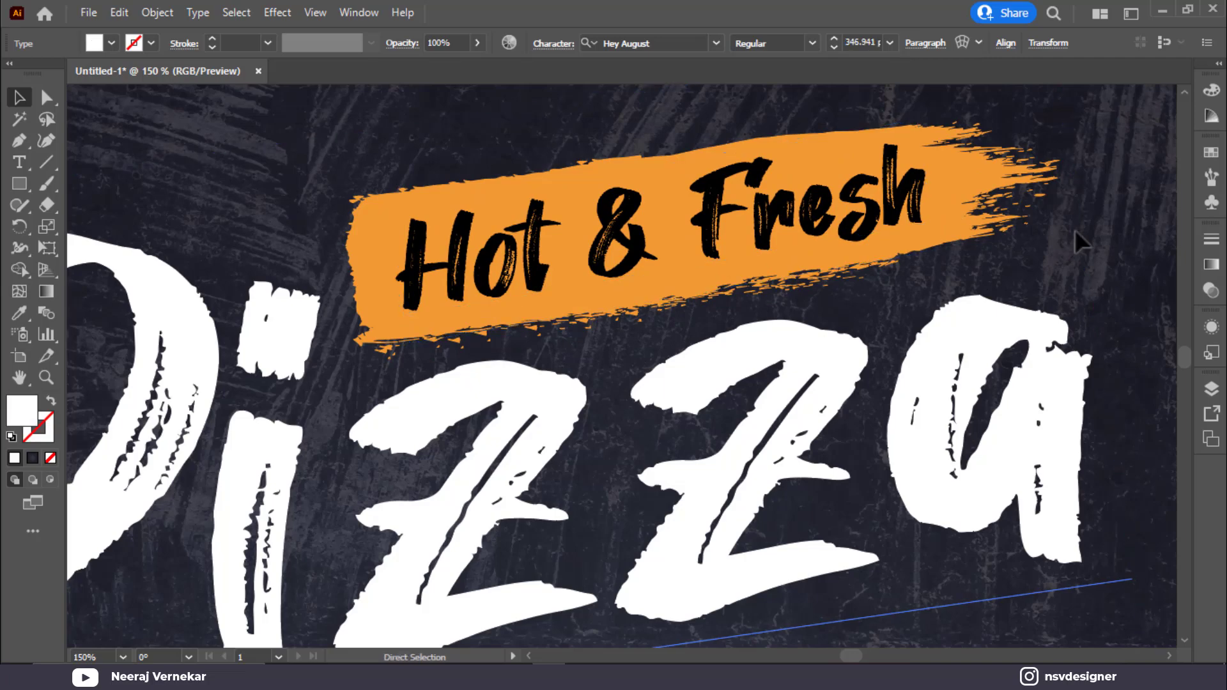
pyautogui.hotkey('ctrl', '0')
pyautogui.click(957, 237)
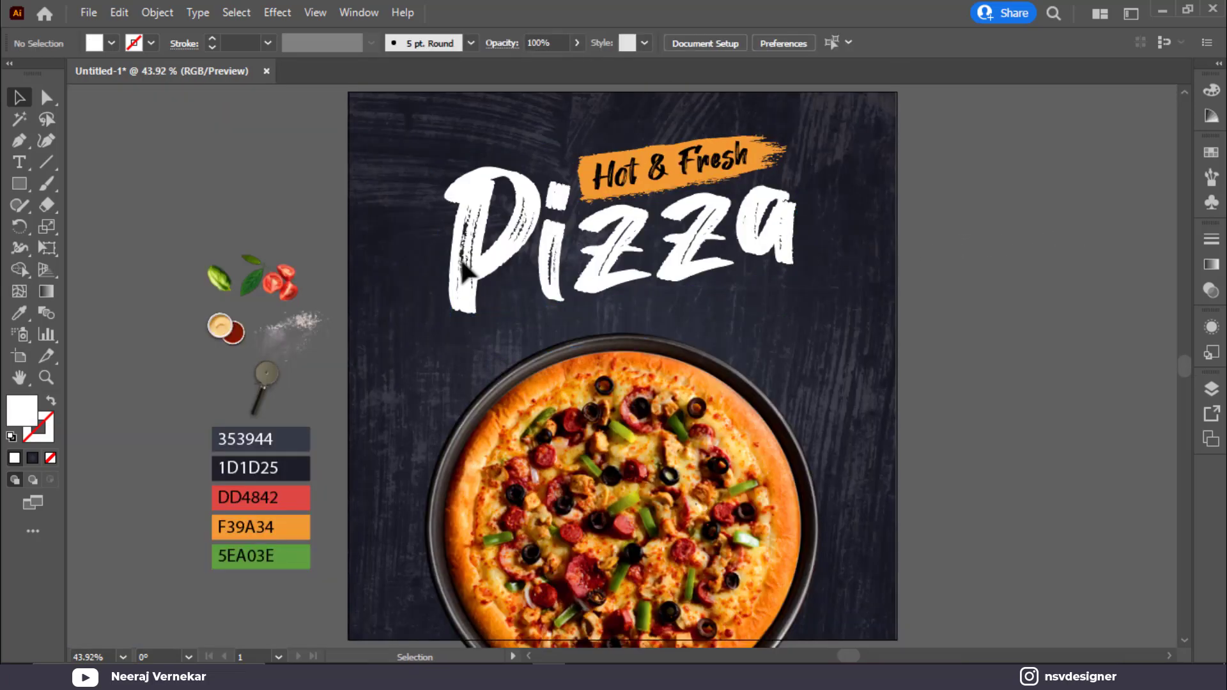
# Step: Bring the basil leaf image to the front and place it above the pizza's upper-right edge
pyautogui.click(224, 270)
pyautogui.rightClick(224, 270)
pyautogui.moveTo(296, 423)
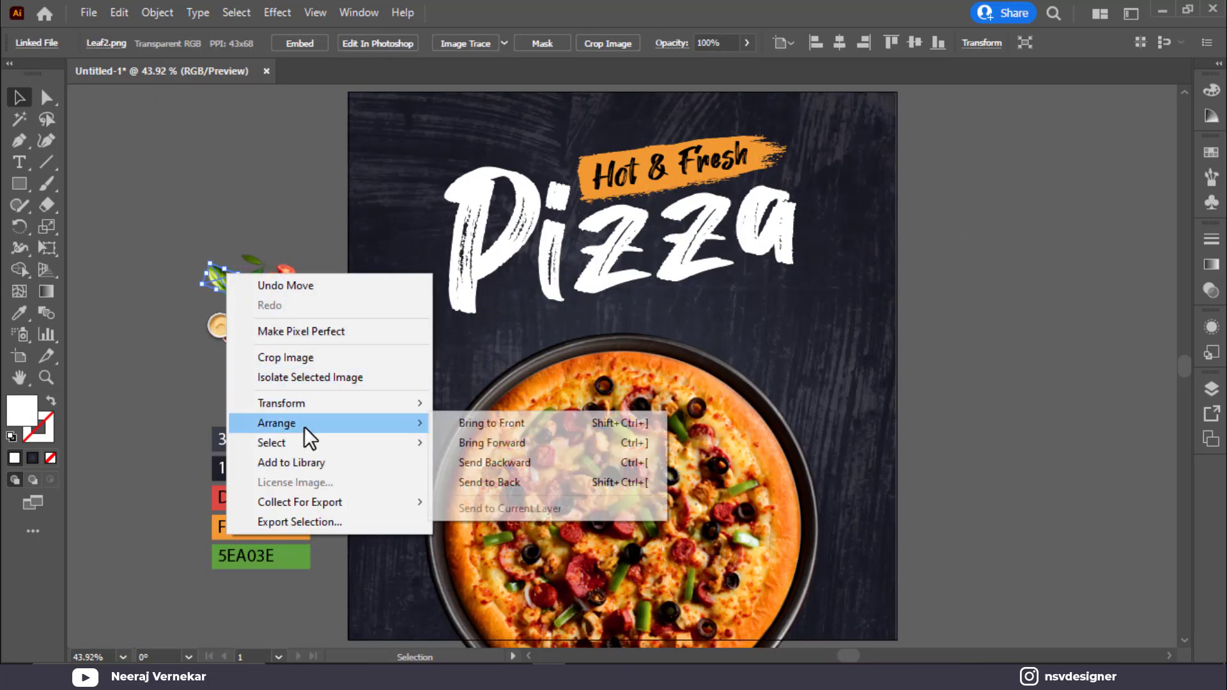
pyautogui.click(455, 422)
pyautogui.moveTo(731, 369); pyautogui.dragTo(830, 316)
pyautogui.click(242, 163)
# Step: Reflect the basil leaf near the pizza's upper-right edge and place a leaf copy beside the pizza's right edge
pyautogui.rightClick(830, 320)
pyautogui.moveTo(895, 476)
pyautogui.click(724, 538)
pyautogui.click(635, 452)
pyautogui.moveTo(860, 309); pyautogui.dragTo(853, 447)
pyautogui.click(922, 252)
pyautogui.click(918, 275)
# Step: Reflect the leaf copy beside the pizza's right edge across the vertical axis and place it at the upper left of the "P"
pyautogui.rightClick(853, 447)
pyautogui.moveTo(948, 361)
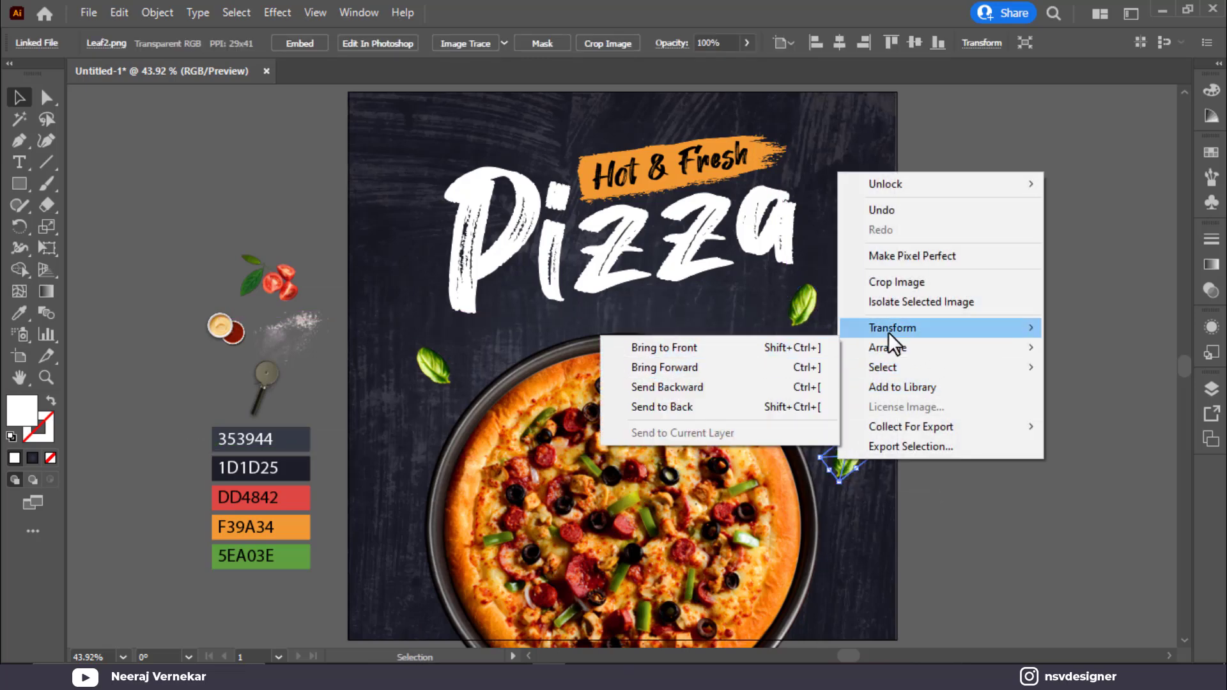
pyautogui.moveTo(888, 330)
pyautogui.click(728, 395)
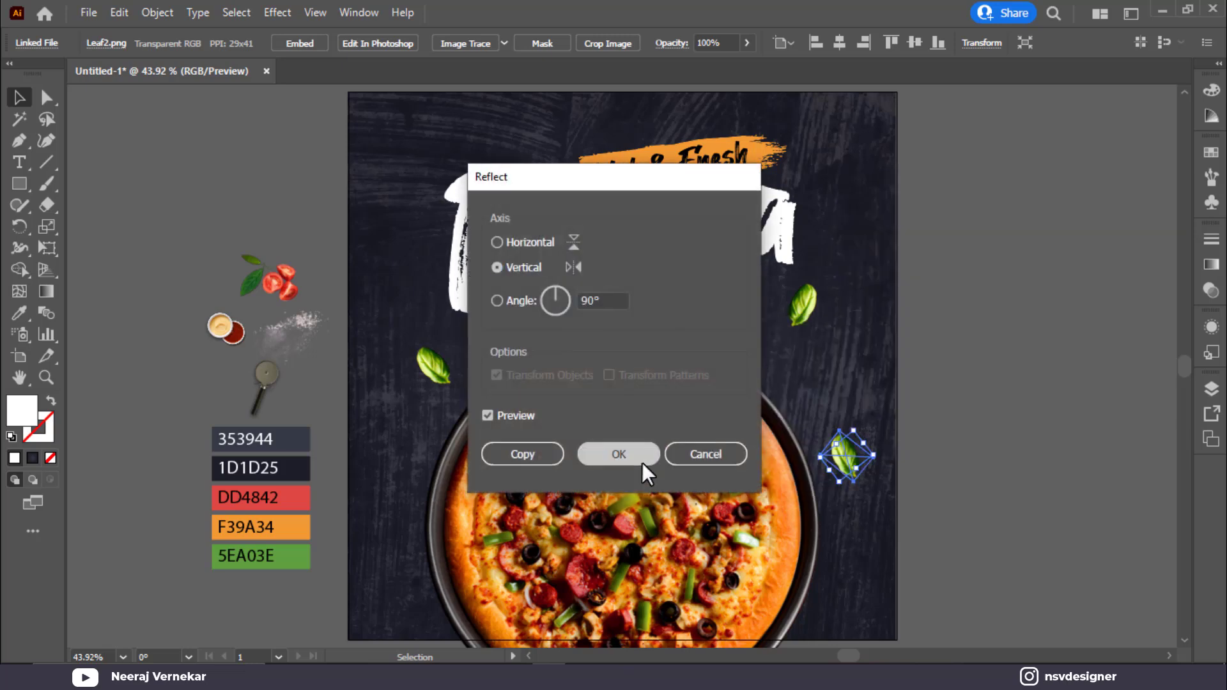
pyautogui.click(639, 454)
pyautogui.moveTo(855, 459); pyautogui.dragTo(418, 199)
pyautogui.click(282, 205)
pyautogui.click(1038, 378)
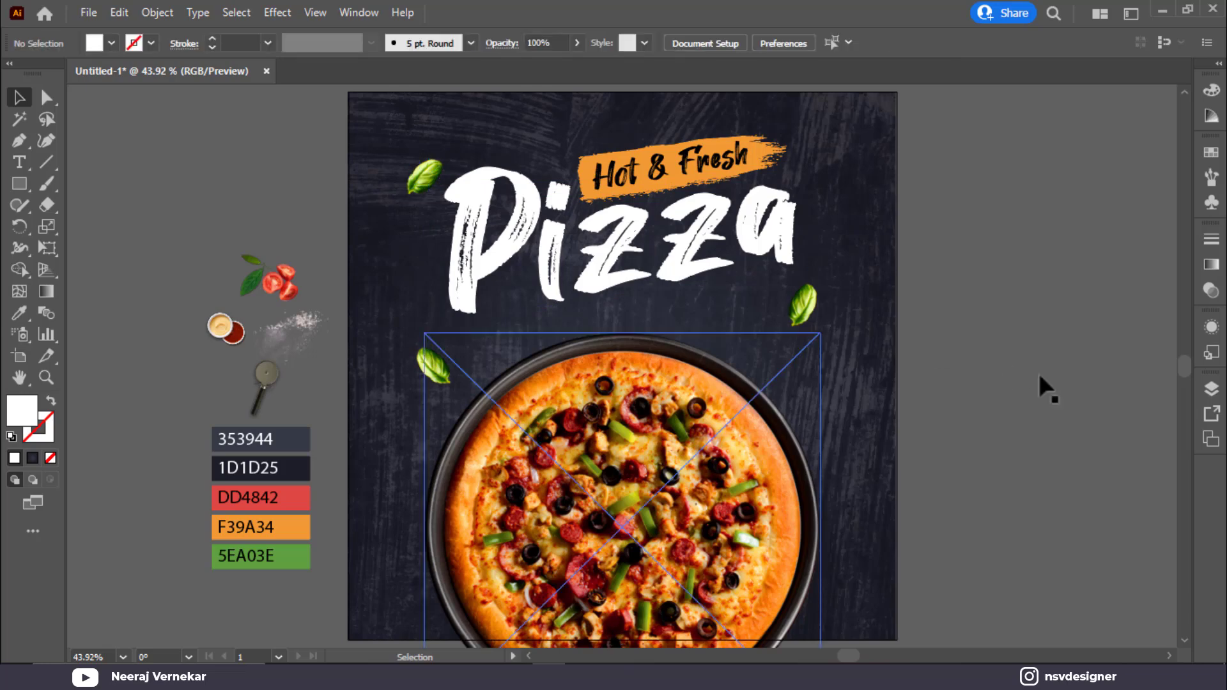
# Step: Bring the powder texture image to the front, enlarge it and place it over the pizza's right edge
pyautogui.moveTo(297, 342)
pyautogui.mouseDown()
pyautogui.moveTo(291, 396)
pyautogui.moveTo(298, 343)
pyautogui.mouseUp()
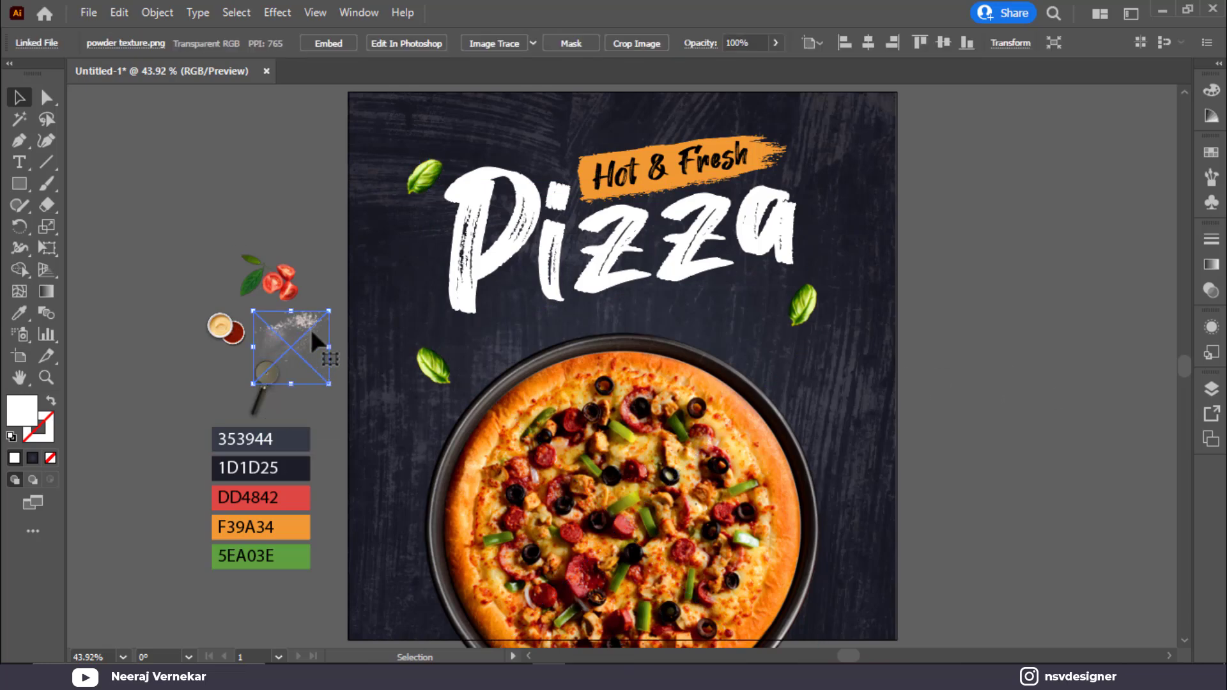
pyautogui.rightClick(319, 322)
pyautogui.moveTo(426, 474)
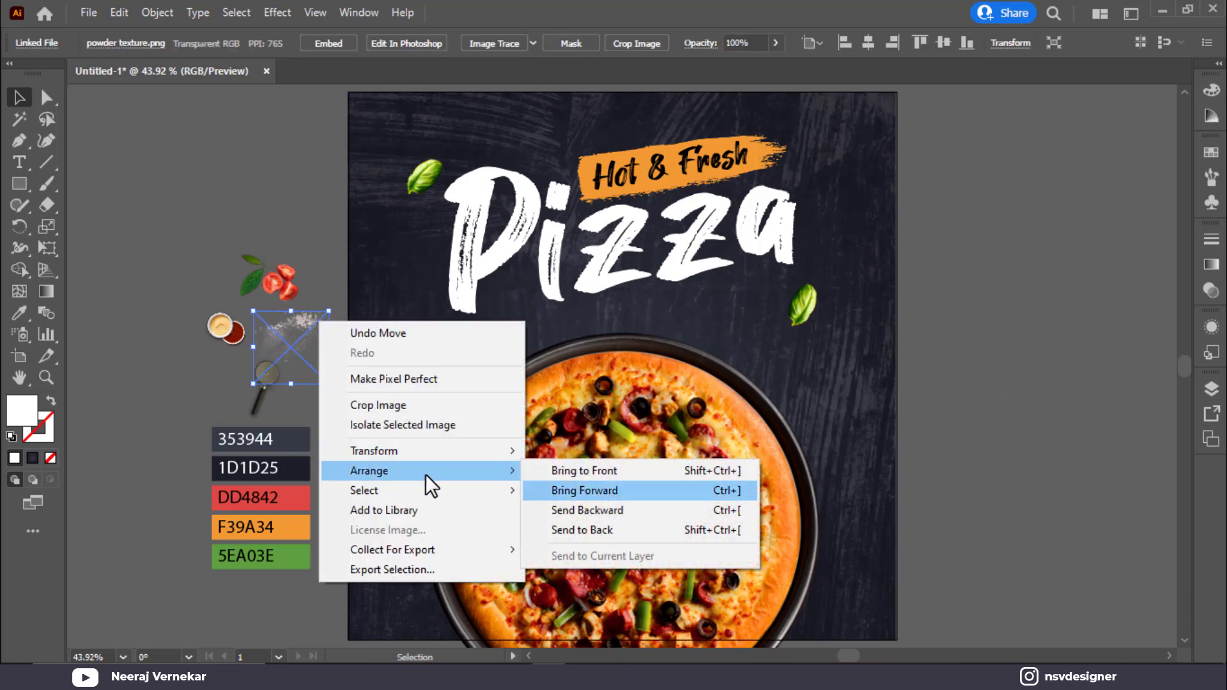
pyautogui.click(623, 478)
pyautogui.moveTo(323, 320); pyautogui.dragTo(1010, 640)
pyautogui.moveTo(917, 578); pyautogui.dragTo(835, 572)
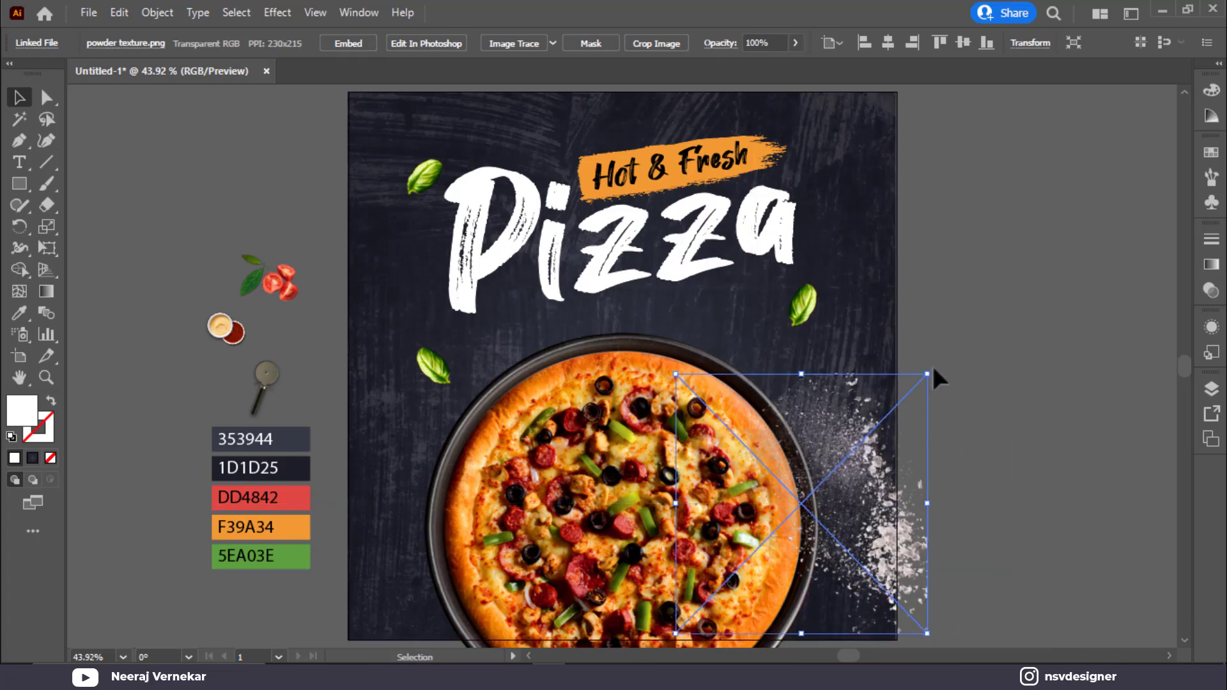
# Step: Rotate, scale and reposition the powder texture so the flour lies along the pizza's right edge inside the artboard
pyautogui.moveTo(935, 377); pyautogui.dragTo(547, 434)
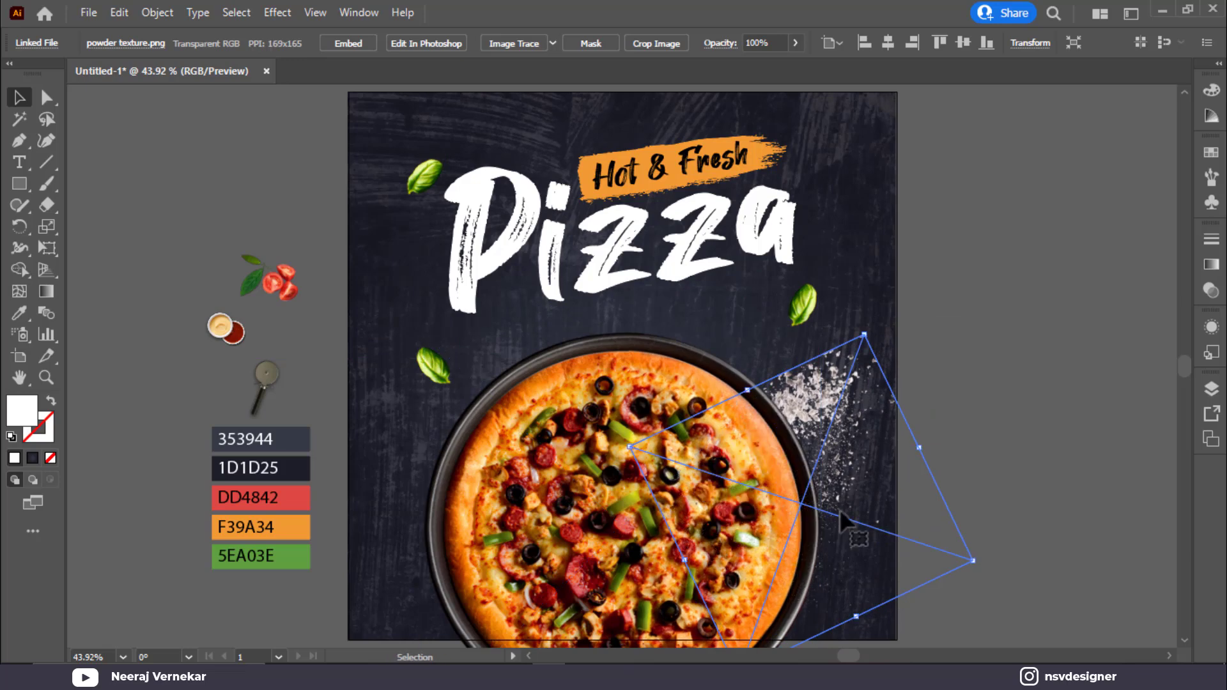
pyautogui.click(982, 425)
pyautogui.moveTo(857, 409); pyautogui.dragTo(869, 305)
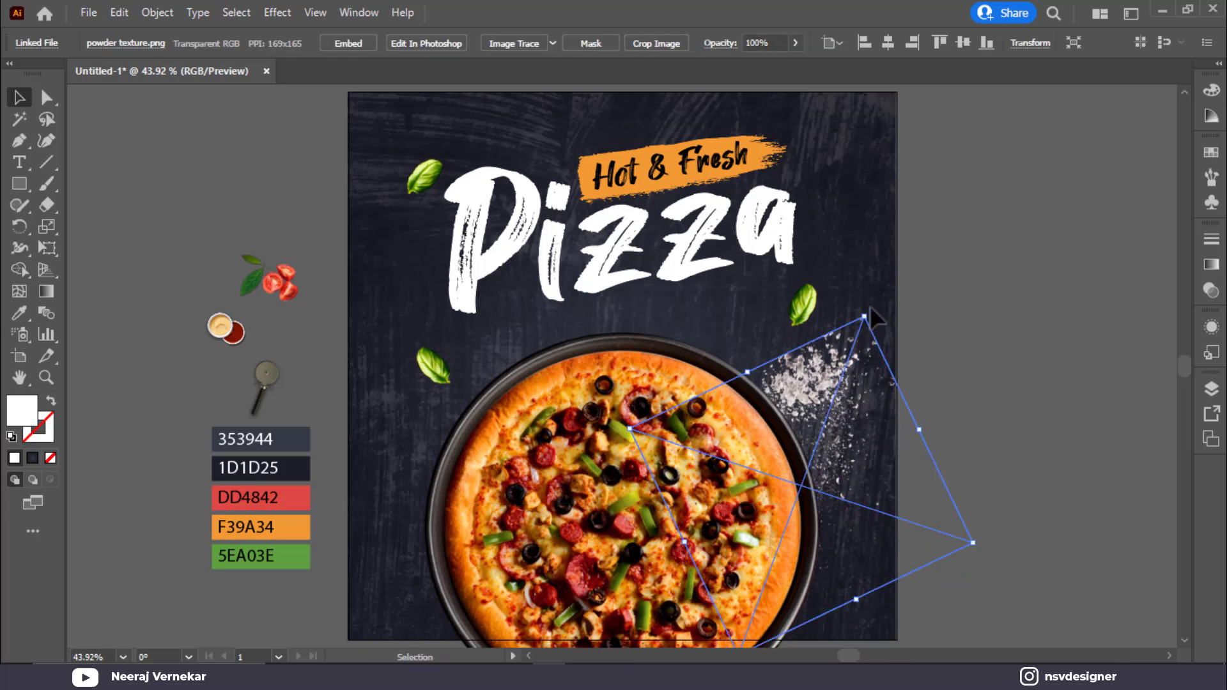
pyautogui.moveTo(875, 319); pyautogui.dragTo(780, 508)
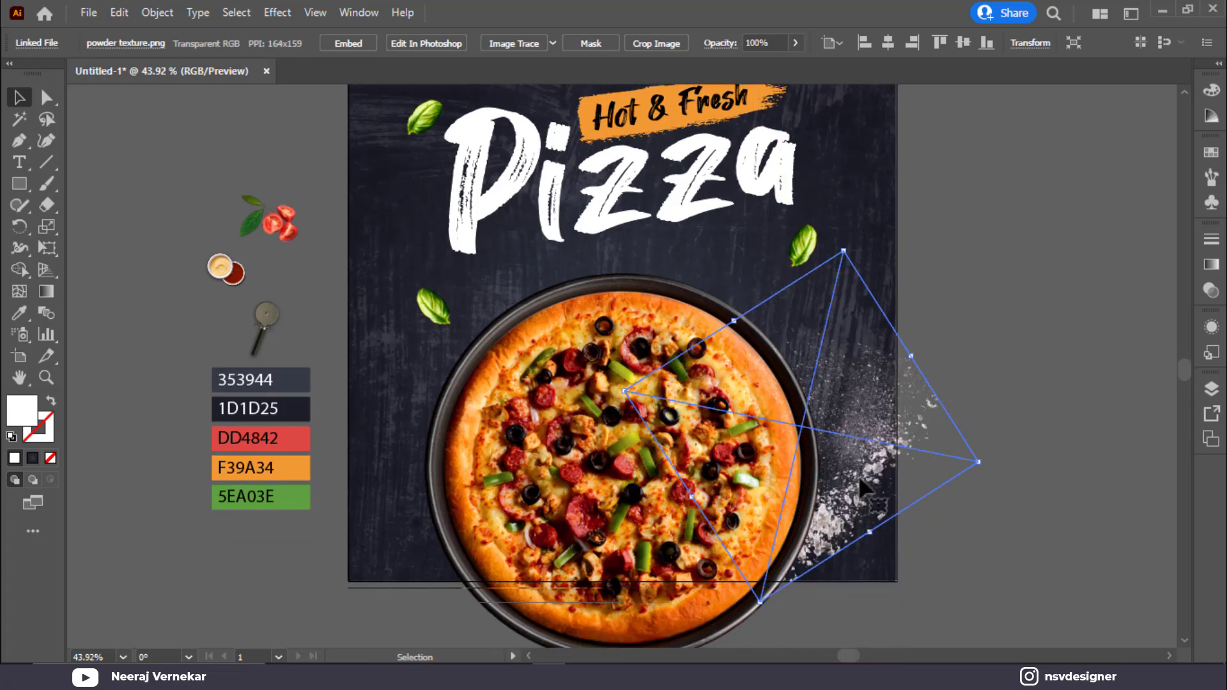
pyautogui.moveTo(872, 470); pyautogui.dragTo(918, 461)
pyautogui.moveTo(989, 440); pyautogui.dragTo(879, 276)
pyautogui.moveTo(847, 490); pyautogui.dragTo(824, 525)
pyautogui.moveTo(977, 529); pyautogui.dragTo(1019, 515)
pyautogui.click(1018, 515)
pyautogui.moveTo(911, 511); pyautogui.dragTo(921, 542)
pyautogui.click(881, 482)
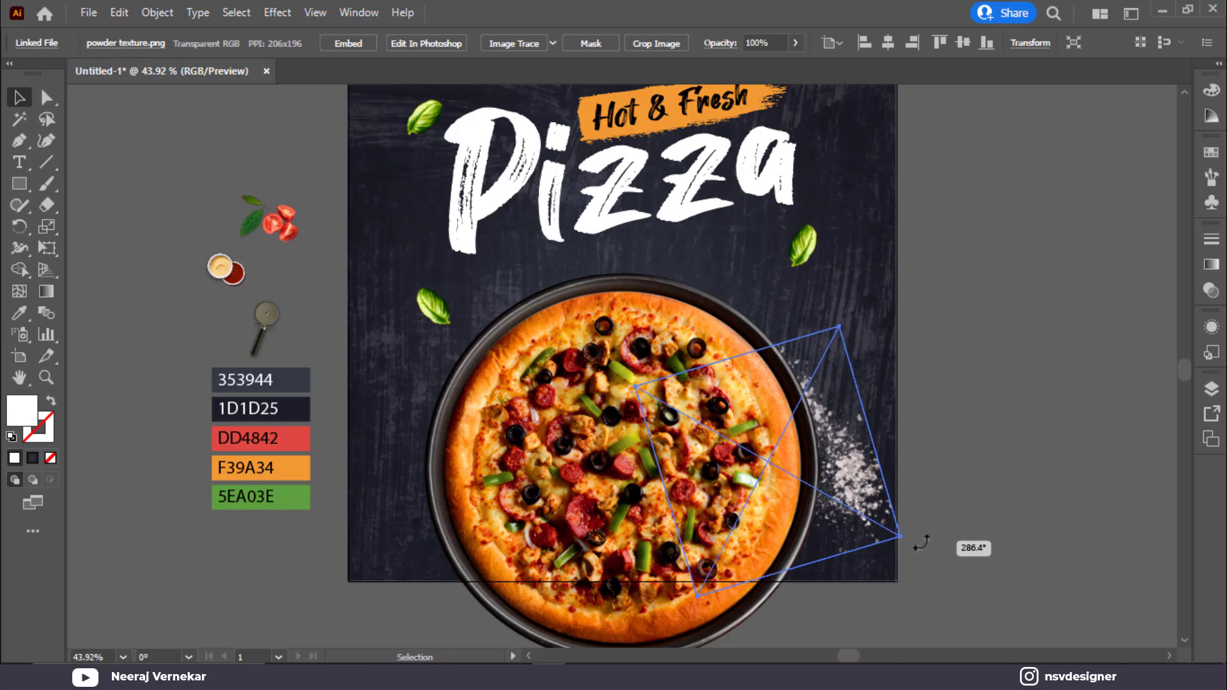
pyautogui.click(975, 467)
# Step: Select the tomato, sauce bowl and pizza cutter images together and bring them to the front
pyautogui.moveTo(191, 185); pyautogui.dragTo(242, 290)
pyautogui.rightClick(229, 280)
pyautogui.click(109, 184)
pyautogui.moveTo(152, 167); pyautogui.dragTo(313, 314)
pyautogui.rightClick(264, 303)
pyautogui.moveTo(347, 438)
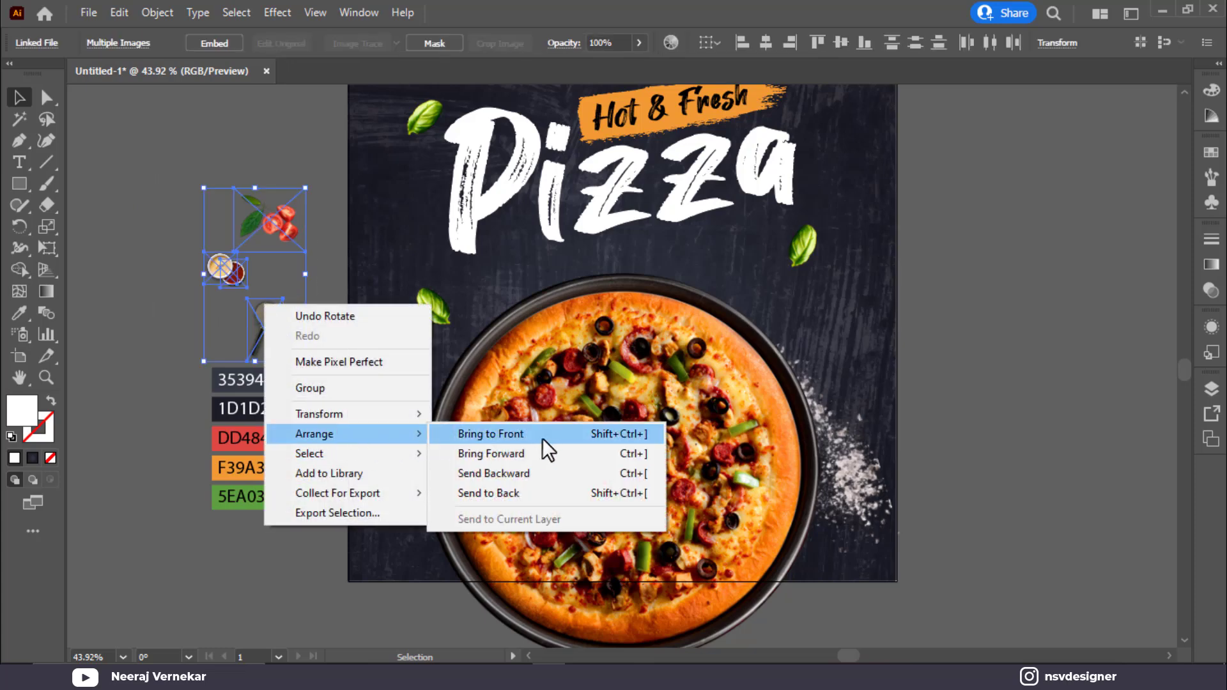
pyautogui.click(540, 438)
# Step: Enlarge the two sauce bowls and place them beside the pizza's upper-left edge
pyautogui.click(145, 252)
pyautogui.moveTo(212, 279); pyautogui.dragTo(213, 275)
pyautogui.moveTo(269, 217); pyautogui.dragTo(266, 151)
pyautogui.click(246, 274)
pyautogui.moveTo(255, 292); pyautogui.dragTo(260, 299)
pyautogui.click(301, 241)
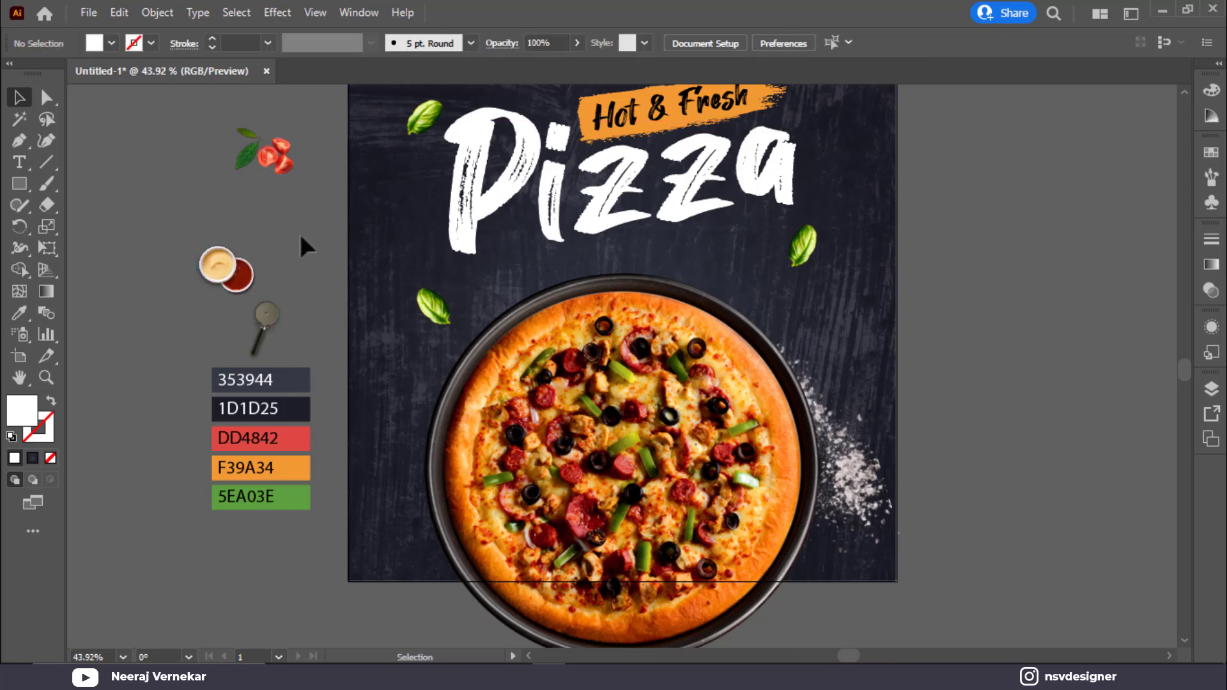
pyautogui.moveTo(225, 261); pyautogui.dragTo(405, 414)
# Step: Reflect the pizza cutter across the vertical axis and place it below the sauce bowls, beside the pizza
pyautogui.rightClick(266, 324)
pyautogui.moveTo(369, 453)
pyautogui.click(596, 519)
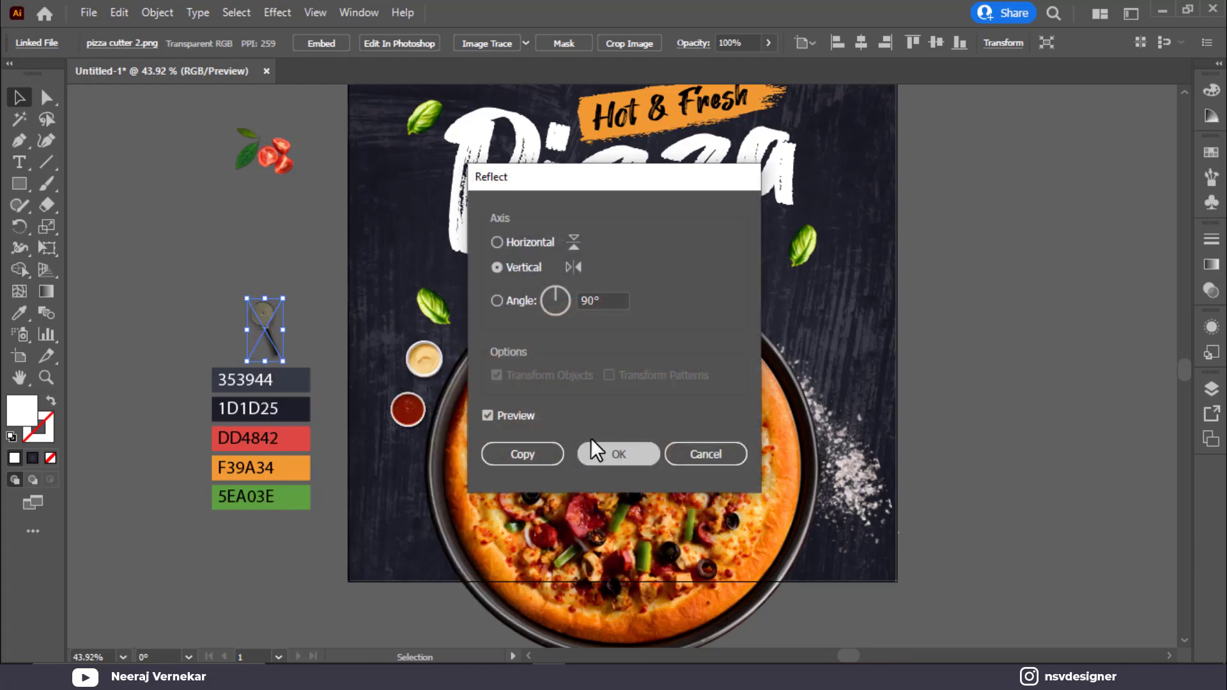
pyautogui.click(615, 452)
pyautogui.moveTo(268, 332); pyautogui.dragTo(408, 473)
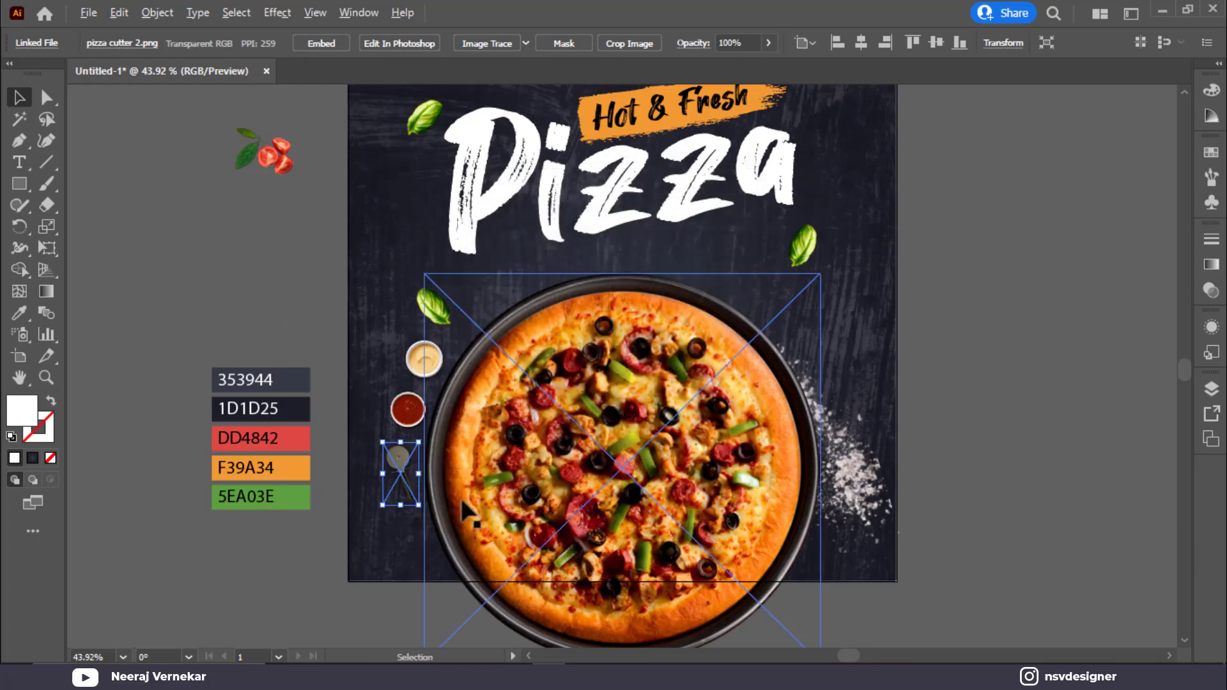
# Step: Enlarge the pizza cutter and fit it between the artboard's left edge and the pizza pan
pyautogui.scroll(3, 462, 502)
pyautogui.moveTo(313, 517); pyautogui.dragTo(342, 564)
pyautogui.moveTo(242, 394); pyautogui.dragTo(242, 456)
pyautogui.scroll(-2, 241, 456)
pyautogui.scroll(1, 268, 492)
pyautogui.moveTo(313, 563); pyautogui.dragTo(326, 587)
pyautogui.scroll(-1, 331, 584)
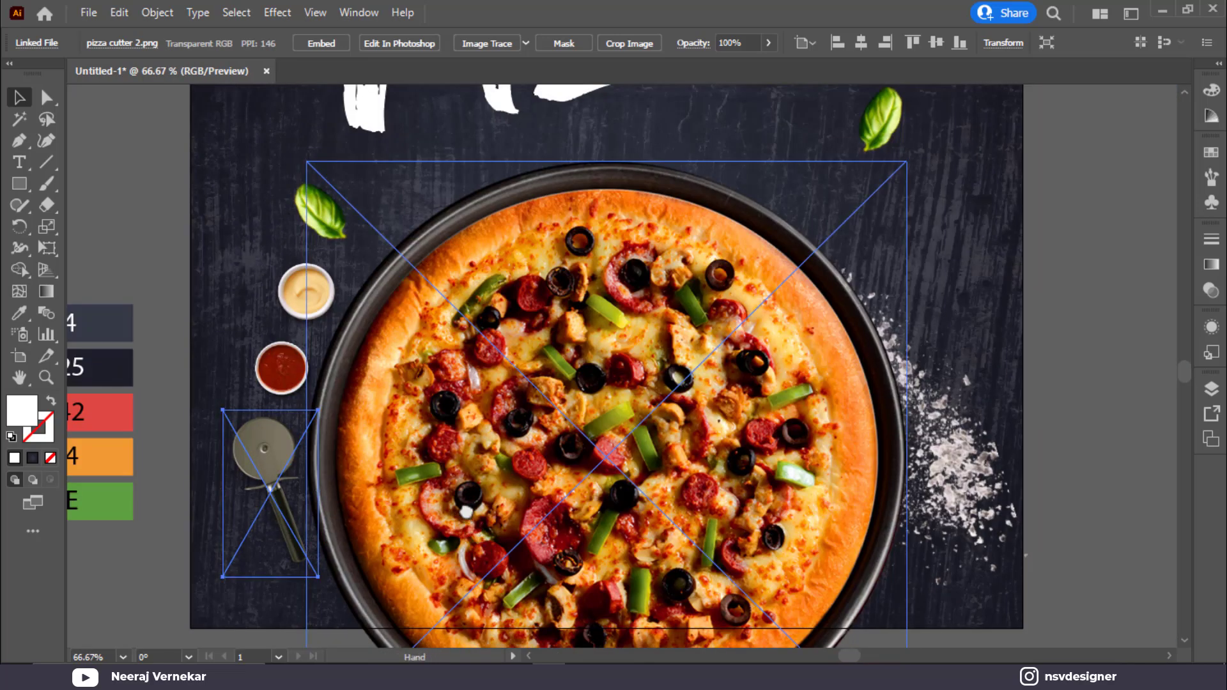
pyautogui.moveTo(464, 511); pyautogui.dragTo(459, 488)
pyautogui.click(147, 530)
pyautogui.click(255, 513)
pyautogui.moveTo(311, 388); pyautogui.dragTo(305, 400)
# Step: Adjust the size of the two sauce bowls and space them evenly along the pizza's upper-left edge
pyautogui.click(275, 348)
pyautogui.keyDown('shift'); pyautogui.click(291, 291); pyautogui.keyUp('shift')
pyautogui.moveTo(291, 291); pyautogui.dragTo(314, 267)
pyautogui.click(178, 203)
pyautogui.click(294, 281)
pyautogui.moveTo(283, 345); pyautogui.dragTo(279, 324)
pyautogui.click(228, 186)
pyautogui.hotkey('ctrl', '0')
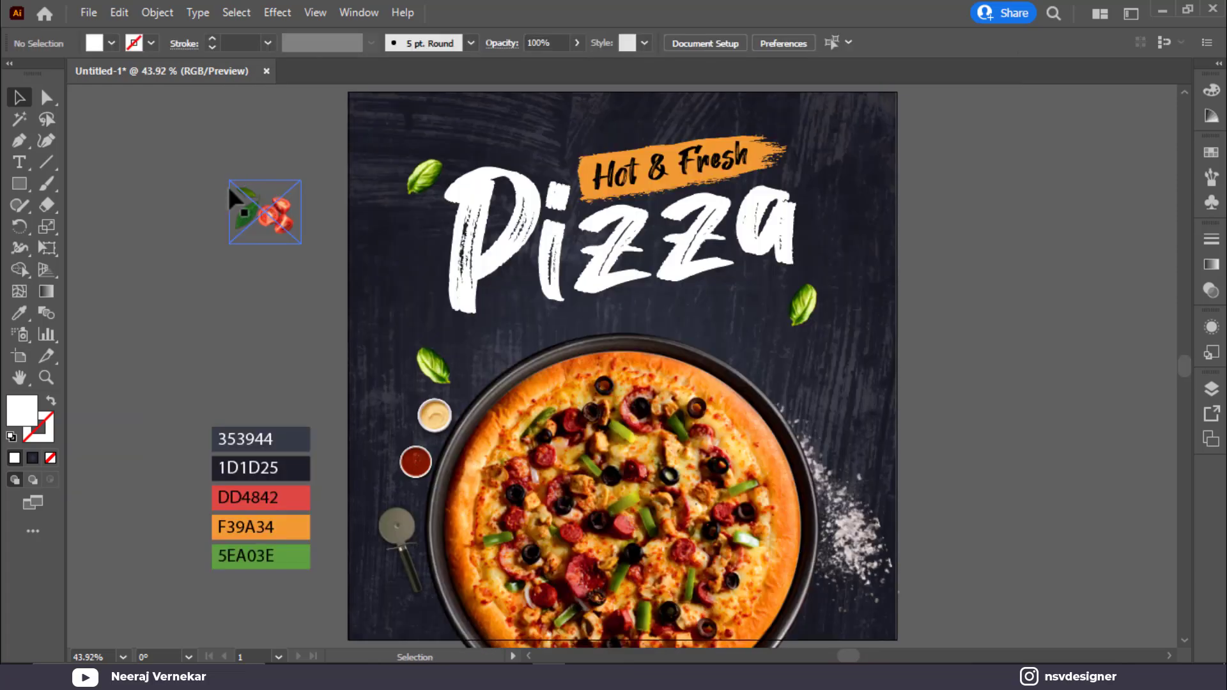
# Step: Move the leaf above the sauce bowls slightly up and add a leaf copy at the upper right of the title
pyautogui.moveTo(421, 364); pyautogui.dragTo(432, 341)
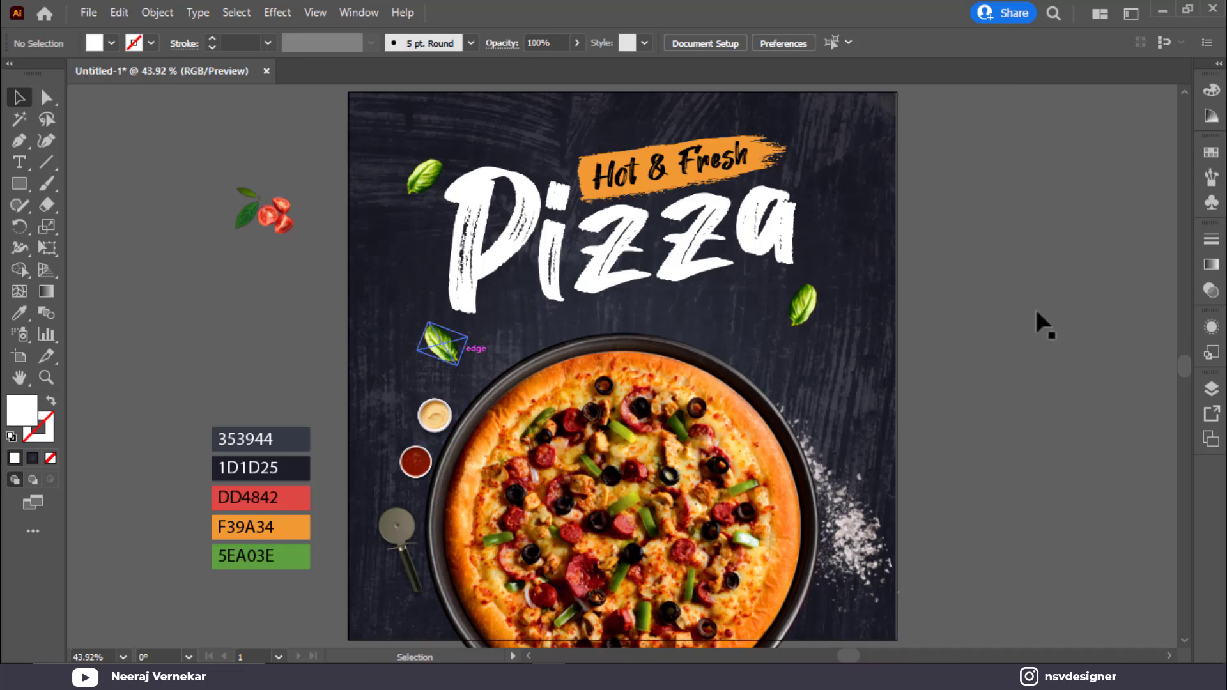
pyautogui.moveTo(424, 175); pyautogui.dragTo(564, 157)
pyautogui.moveTo(936, 160); pyautogui.dragTo(830, 195)
pyautogui.hotkey('ctrl', 'shift', 'a')
pyautogui.click(933, 205)
# Step: Enlarge the tomato image and place it overlapping the artboard's upper-left corner
pyautogui.rightClick(276, 225)
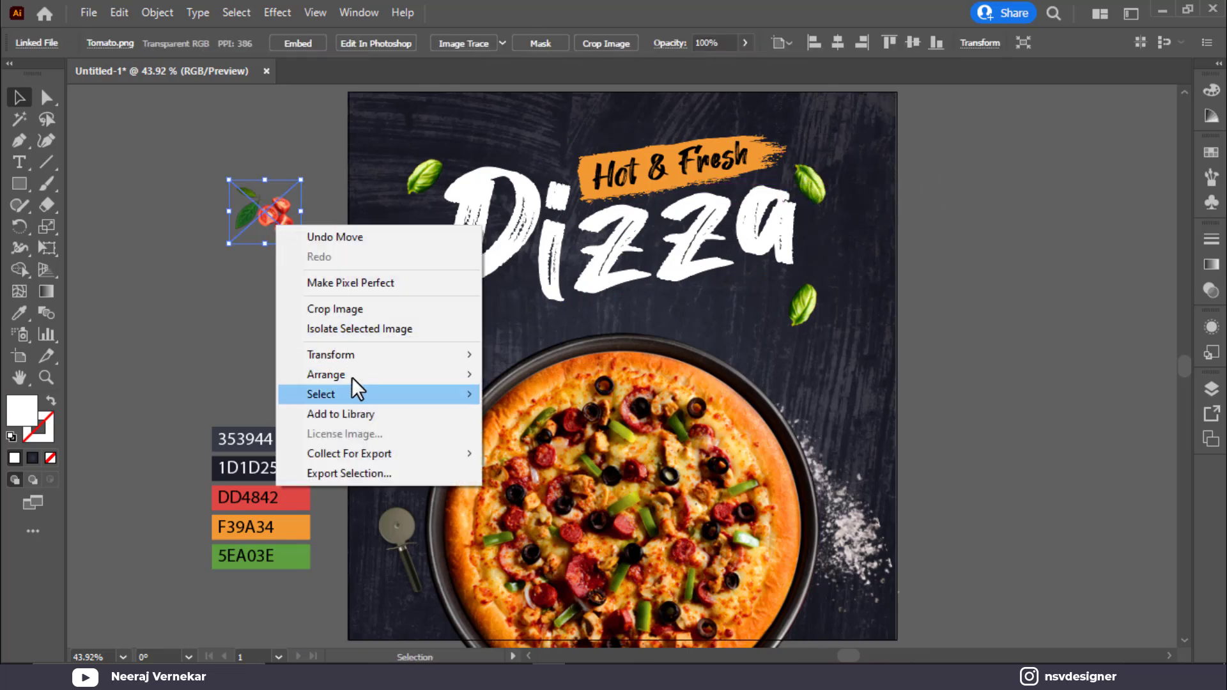
pyautogui.press('Escape')
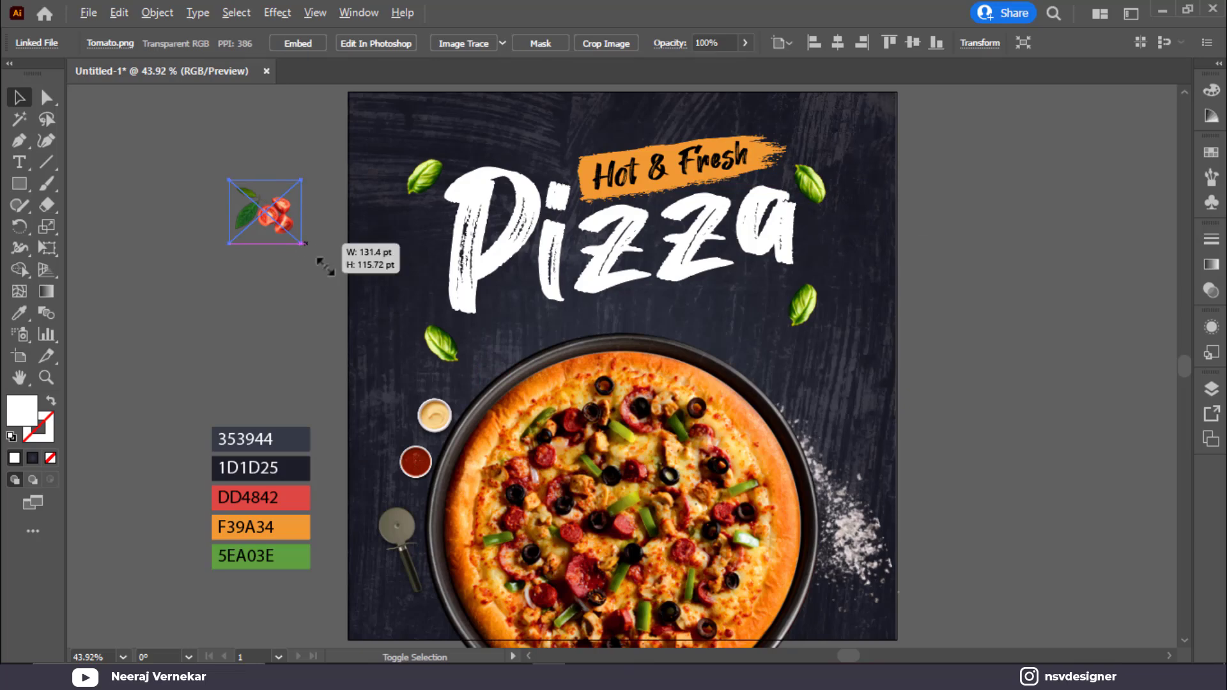
pyautogui.moveTo(268, 218); pyautogui.dragTo(419, 94)
pyautogui.moveTo(432, 160); pyautogui.dragTo(441, 168)
pyautogui.click(243, 267)
pyautogui.hotkey('ctrl', '0')
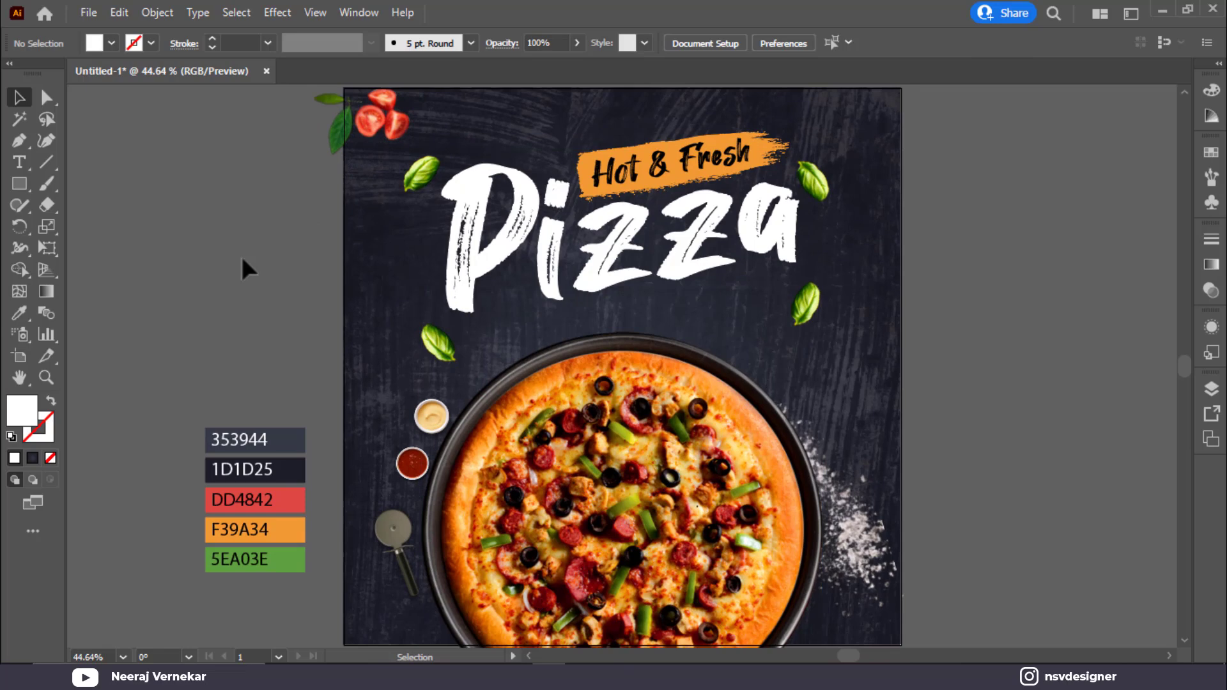
# Step: Create a star with radius 1 of 40 pt, radius 2 of 50 pt and 25 points beside the artboard
pyautogui.moveTo(24, 190); pyautogui.dragTo(106, 269)
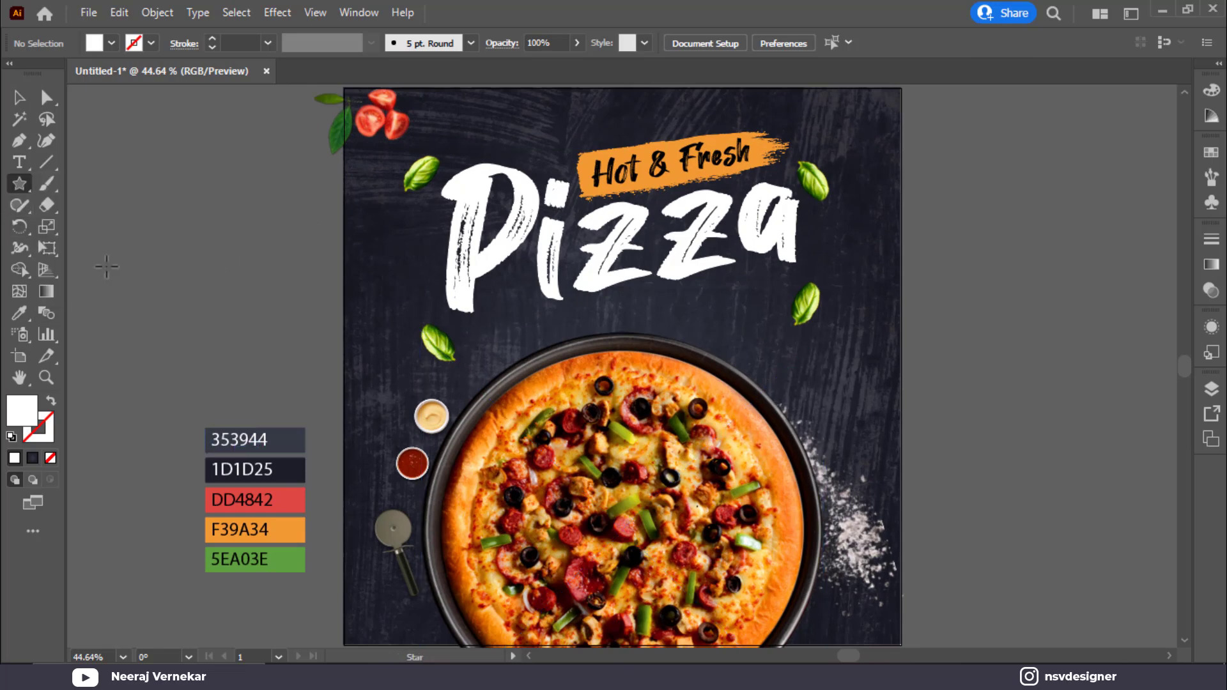
pyautogui.click(224, 241)
pyautogui.click(618, 281)
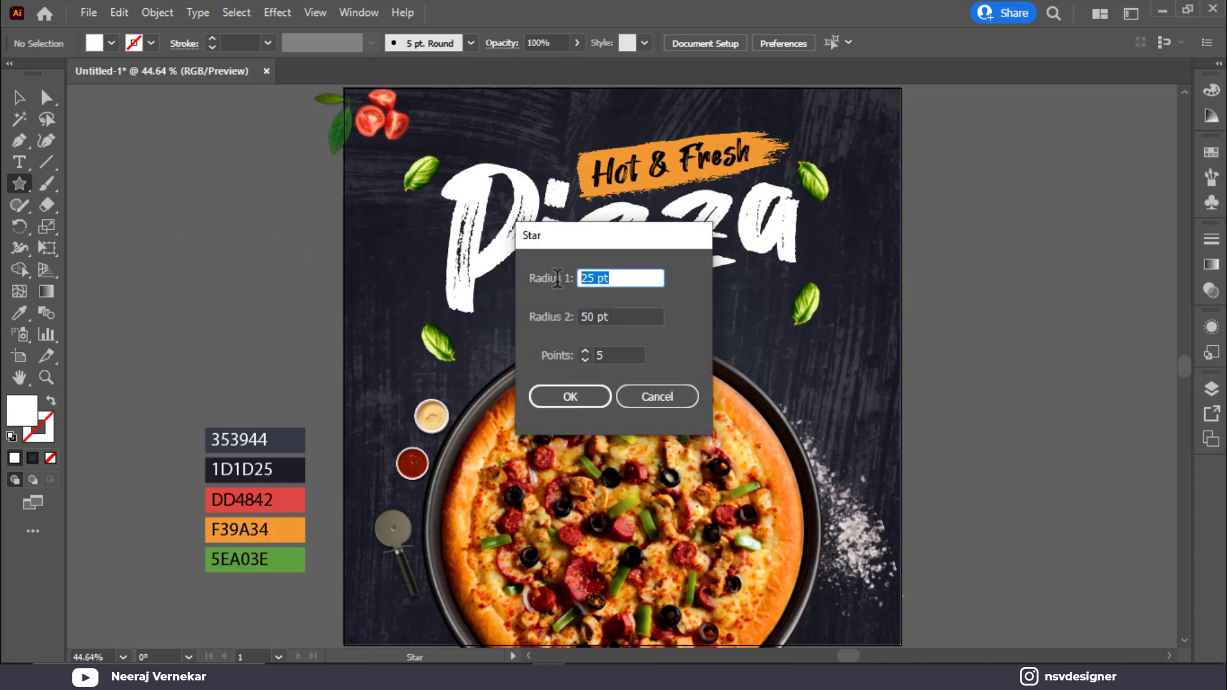
pyautogui.write('40')
pyautogui.doubleClick(612, 349)
pyautogui.write('25')
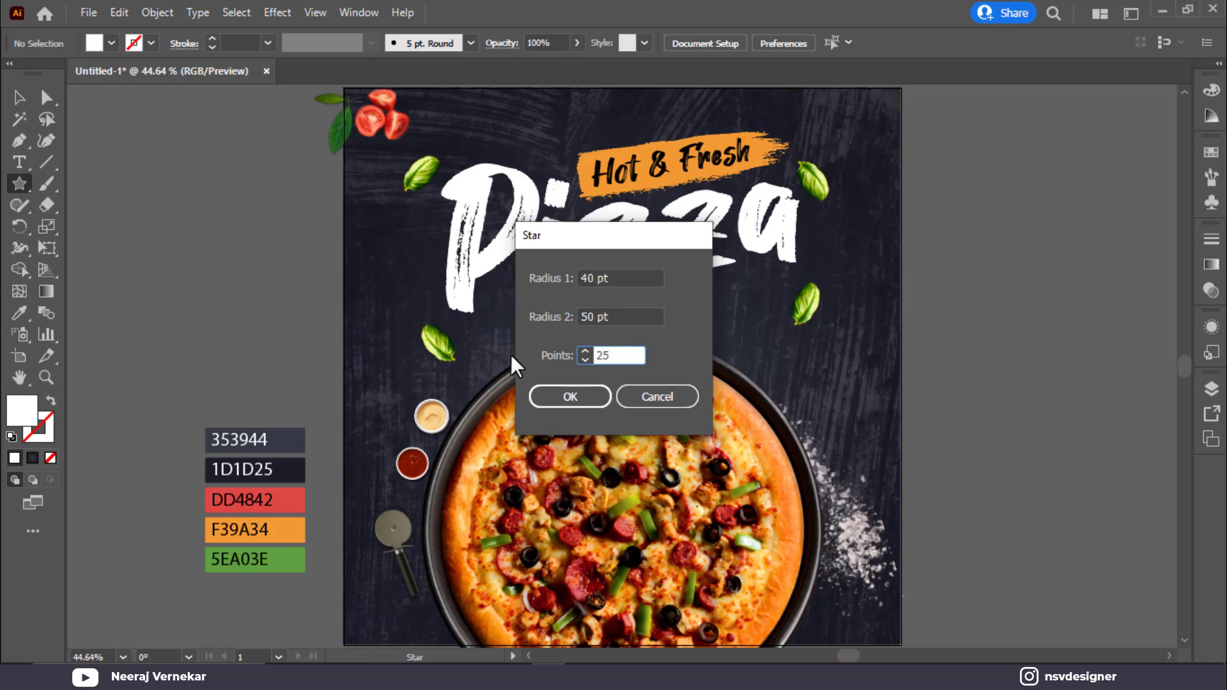
pyautogui.click(568, 397)
# Step: Enlarge the 25-point star and round its corners to make a soft-edged badge
pyautogui.click(28, 105)
pyautogui.moveTo(248, 255); pyautogui.dragTo(291, 297)
pyautogui.click(39, 101)
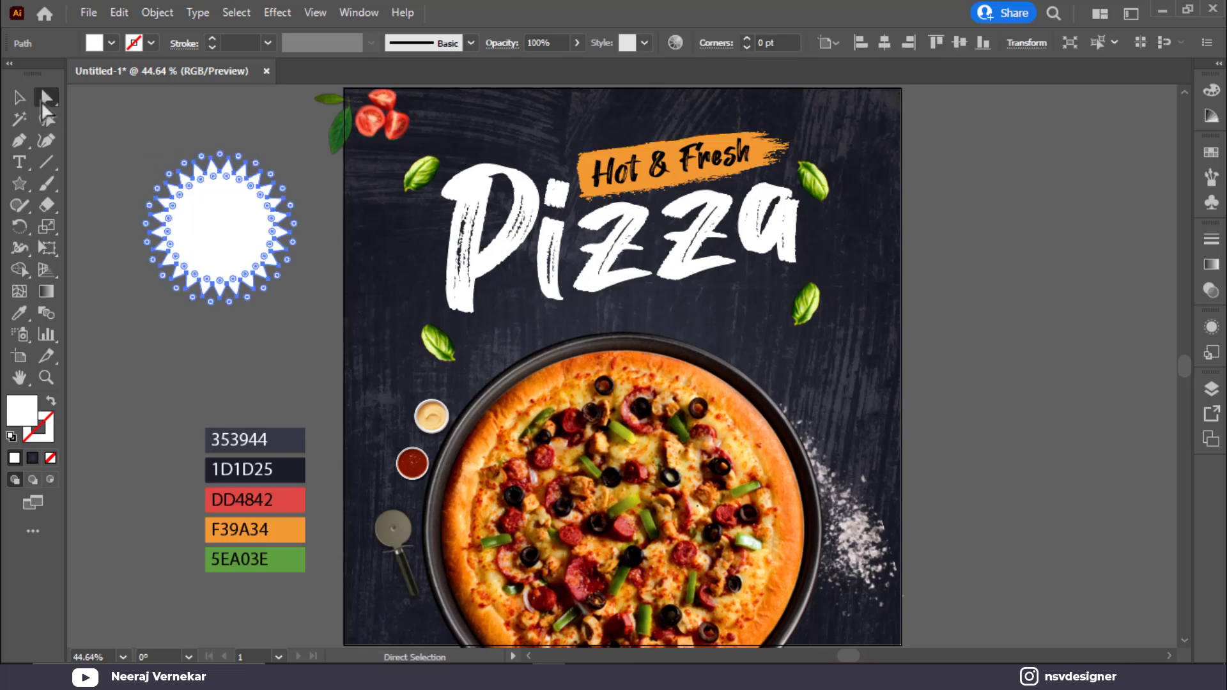
pyautogui.moveTo(198, 186); pyautogui.dragTo(194, 174)
pyautogui.click(171, 128)
# Step: Move the badge onto the pizza's upper-right edge and fill it with the DD4842 red swatch colour
pyautogui.click(19, 97)
pyautogui.moveTo(241, 225); pyautogui.dragTo(731, 340)
pyautogui.press('i')
pyautogui.click(292, 501)
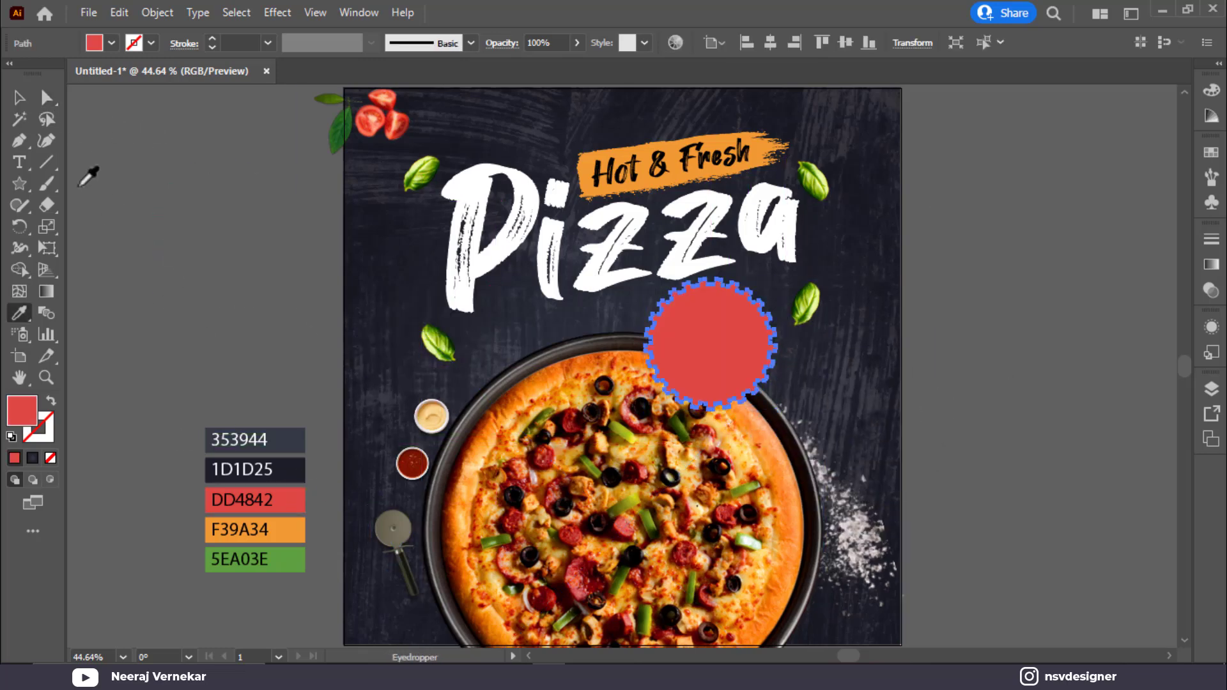
pyautogui.press('v')
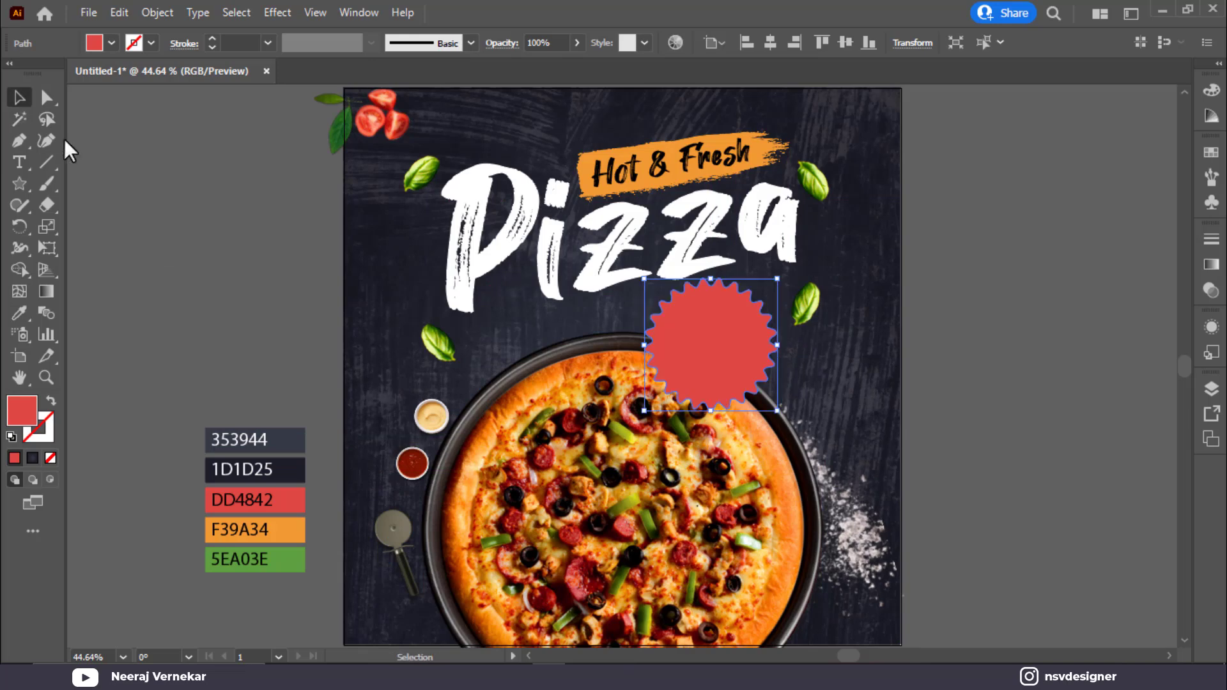
# Step: Send the red badge backward so it sits behind the pizza but above the background
pyautogui.hotkey('ctrl', '[')
pyautogui.hotkey('ctrl', '[')
pyautogui.hotkey('ctrl', ']')
pyautogui.click(1090, 408)
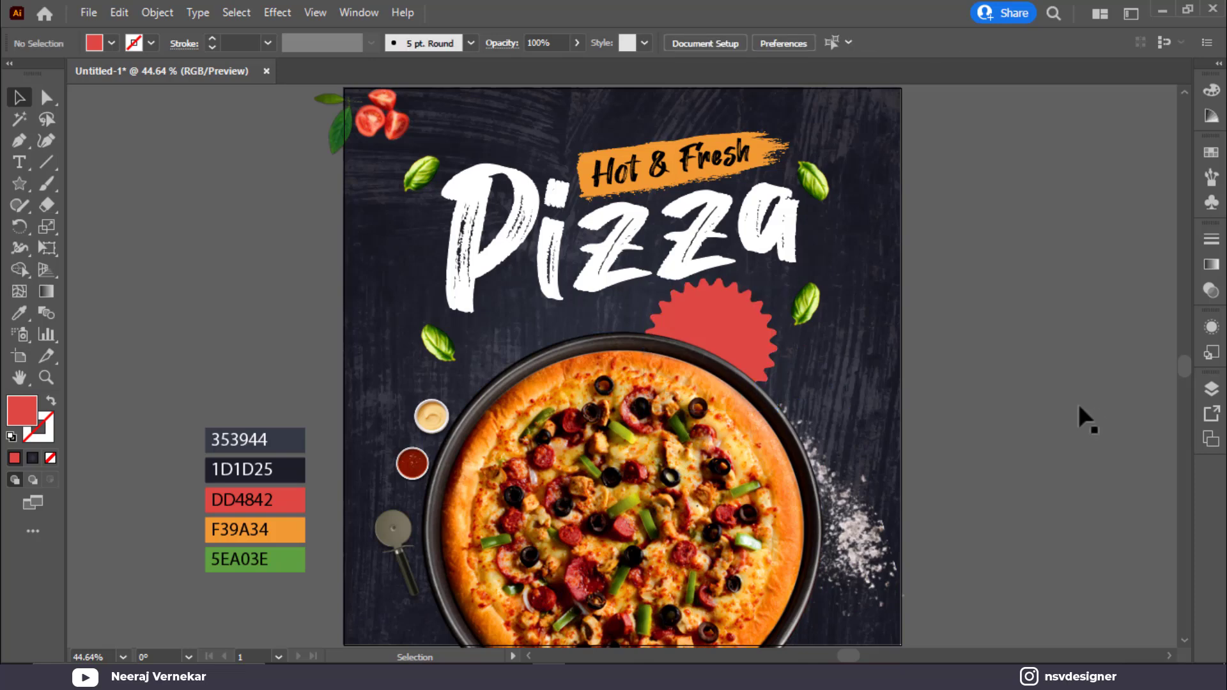
# Step: Shrink the red badge slightly and shift the nearby basil leaf up and to the right
pyautogui.click(743, 327)
pyautogui.moveTo(777, 279); pyautogui.dragTo(780, 346)
pyautogui.click(847, 308)
# Step: Reposition the red badge behind the pizza's upper-right rim, just below the end of the title
pyautogui.click(780, 347)
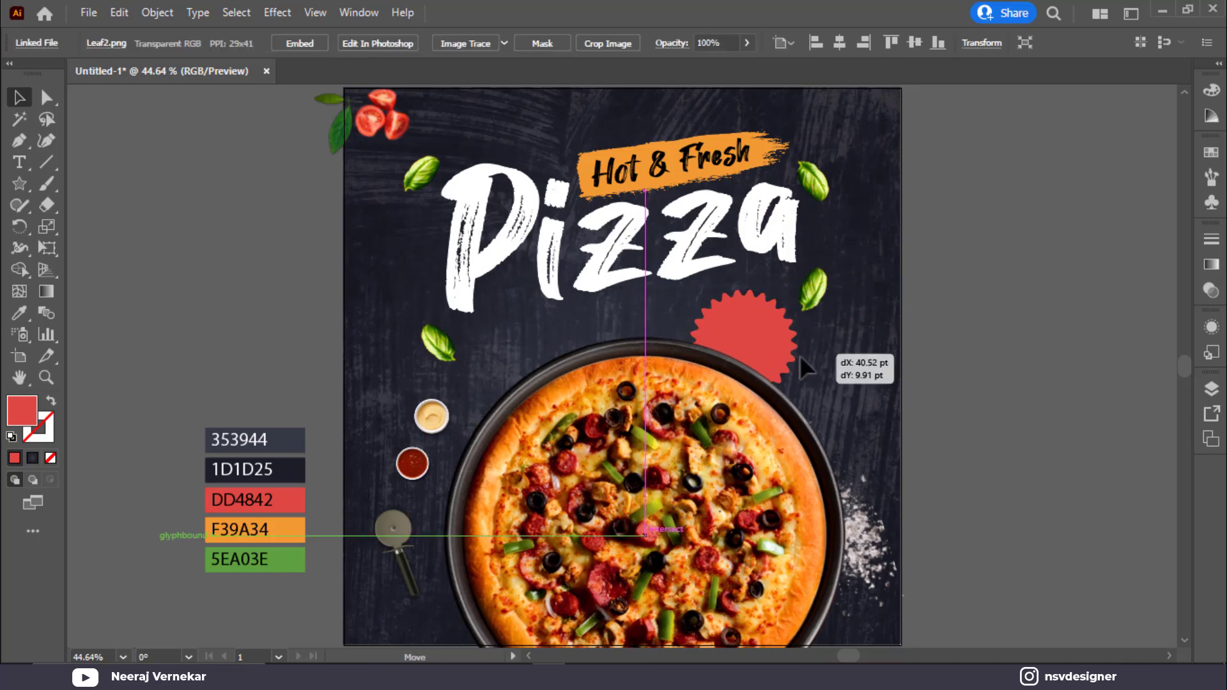
pyautogui.hotkey('ctrl', 'alt', ']')
pyautogui.click(714, 446)
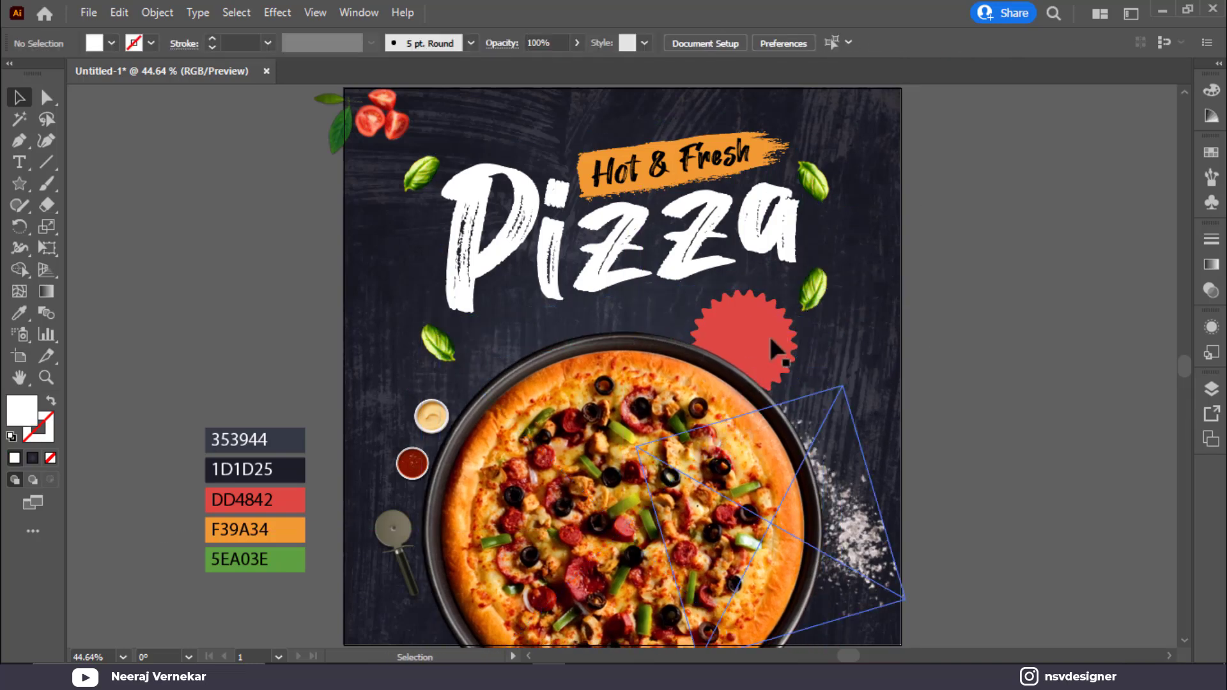
pyautogui.moveTo(773, 325)
pyautogui.mouseDown()
pyautogui.moveTo(789, 339)
pyautogui.moveTo(783, 328)
pyautogui.mouseUp()
pyautogui.click(1046, 326)
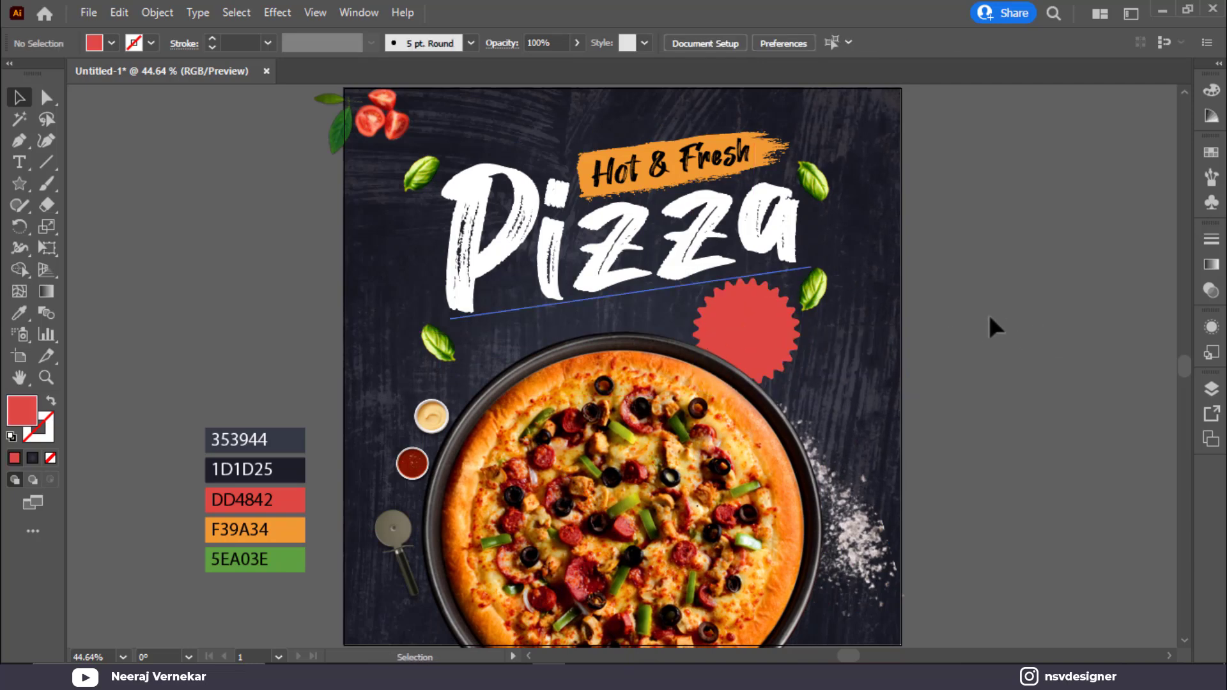
# Step: Add the two-line text "15% OFF" in black Hey August beside the artboard and scale it to about 78 pt
pyautogui.click(20, 161)
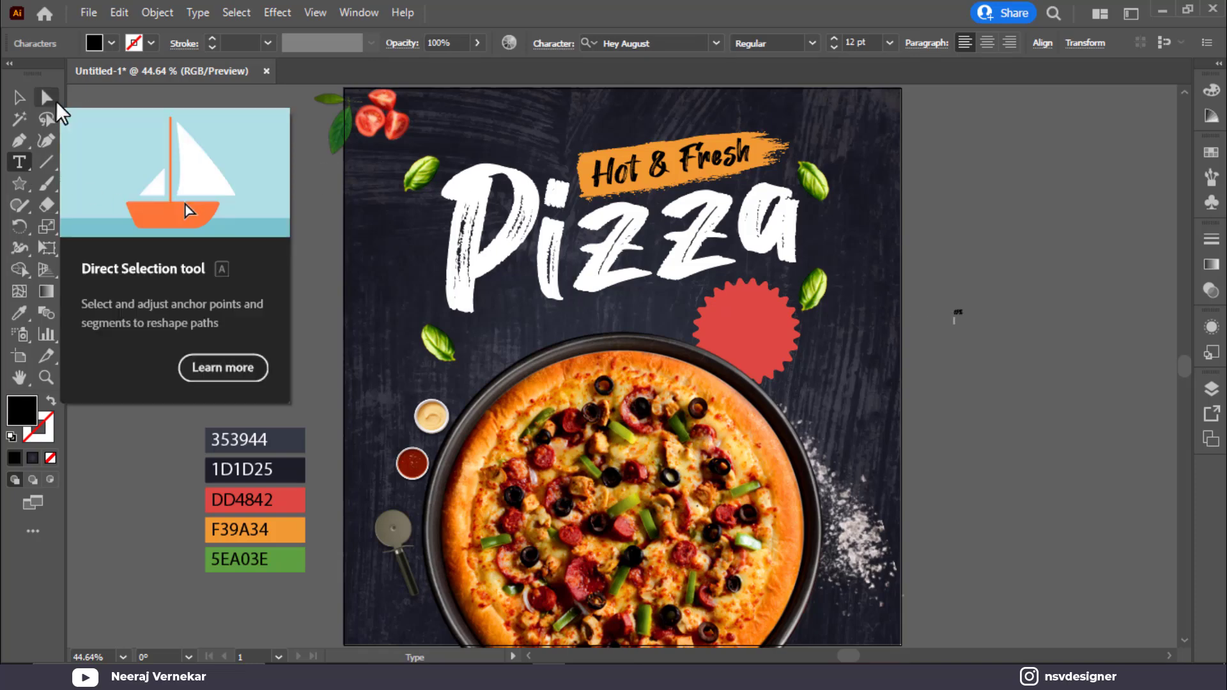
pyautogui.click(19, 97)
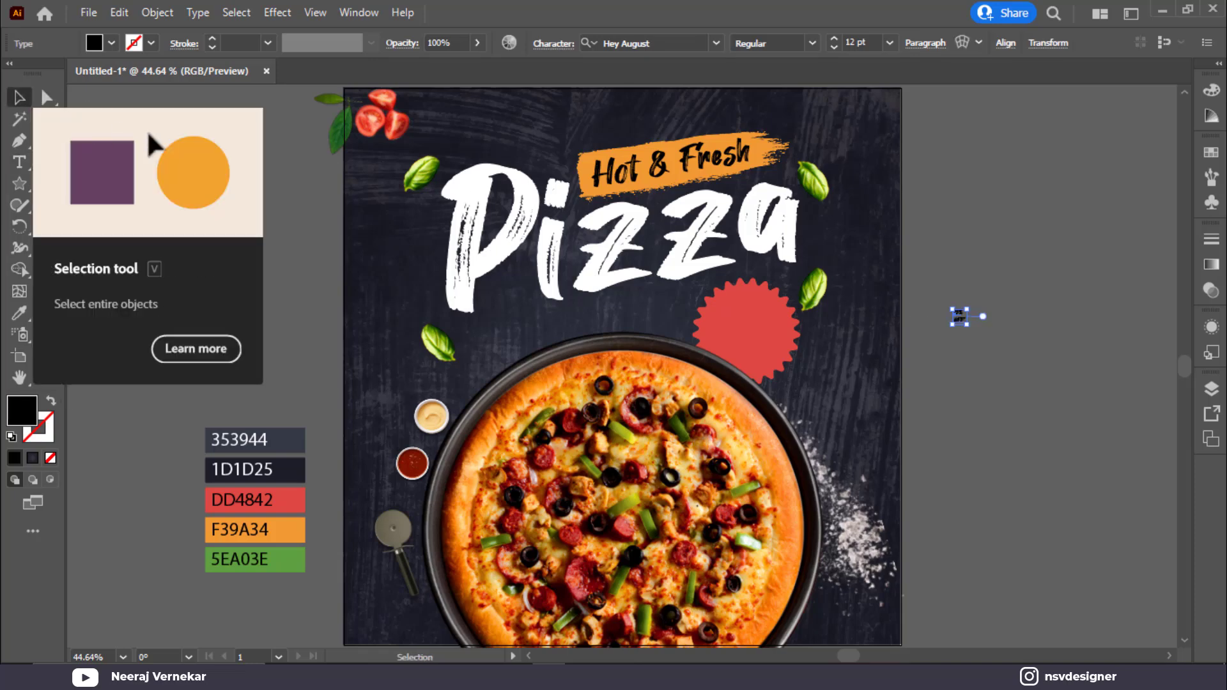
pyautogui.moveTo(973, 329); pyautogui.dragTo(997, 366)
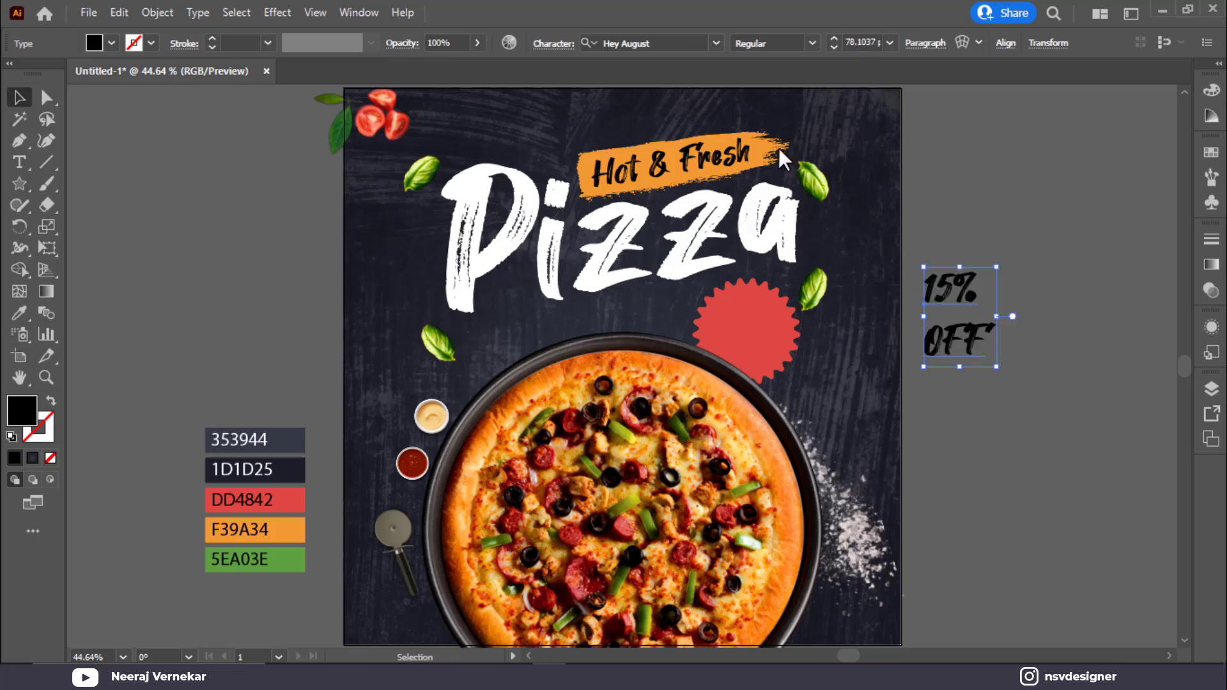
# Step: Change the "15% OFF" text to a tall condensed font
pyautogui.click(670, 43)
pyautogui.write('c')
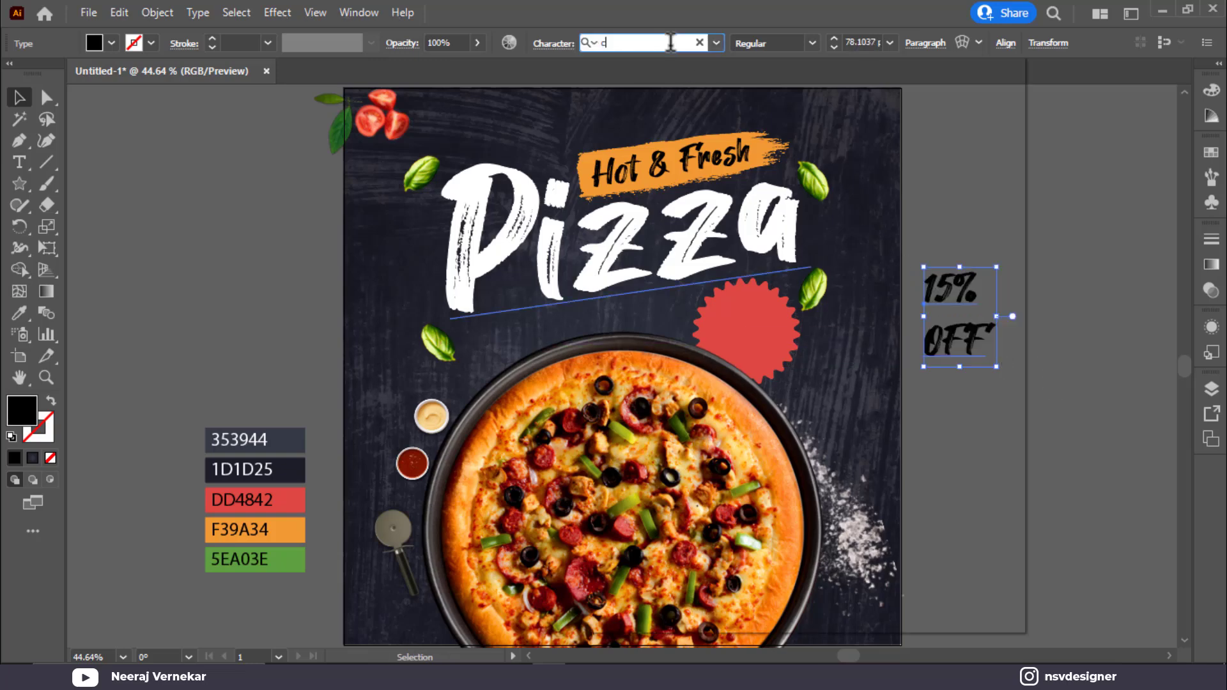
pyautogui.click(849, 134)
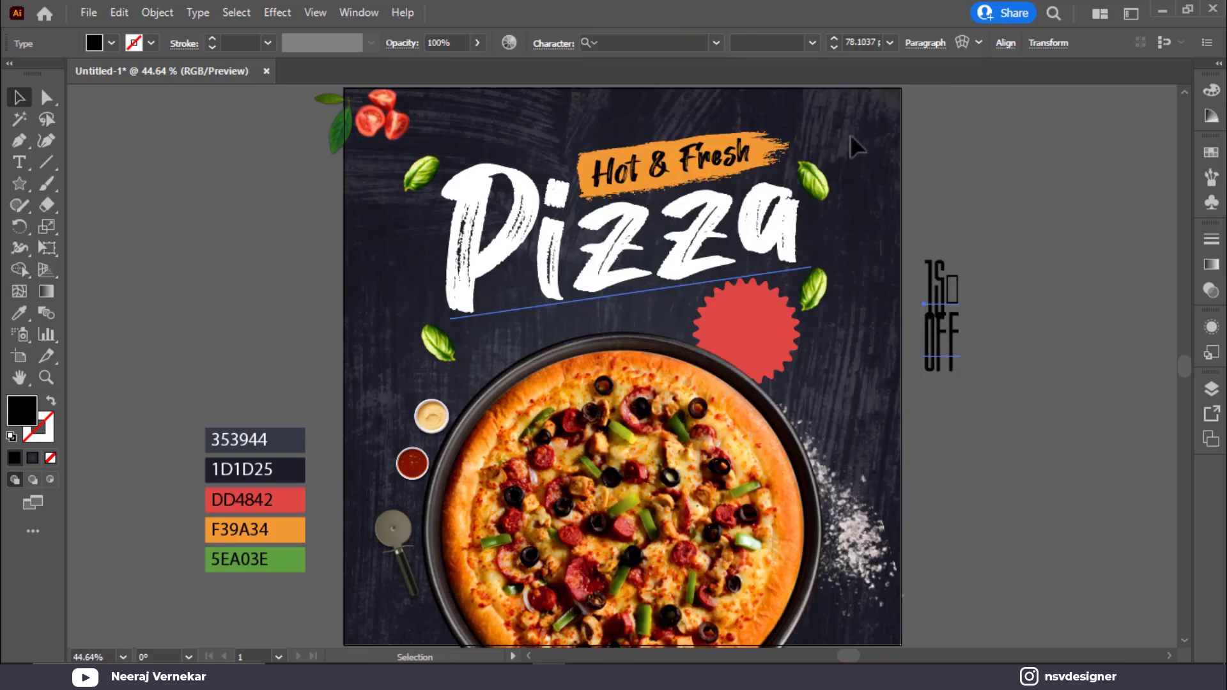
# Step: Change the "15% OFF" text's font to Bahnschrift Bold Condensed
pyautogui.click(630, 43)
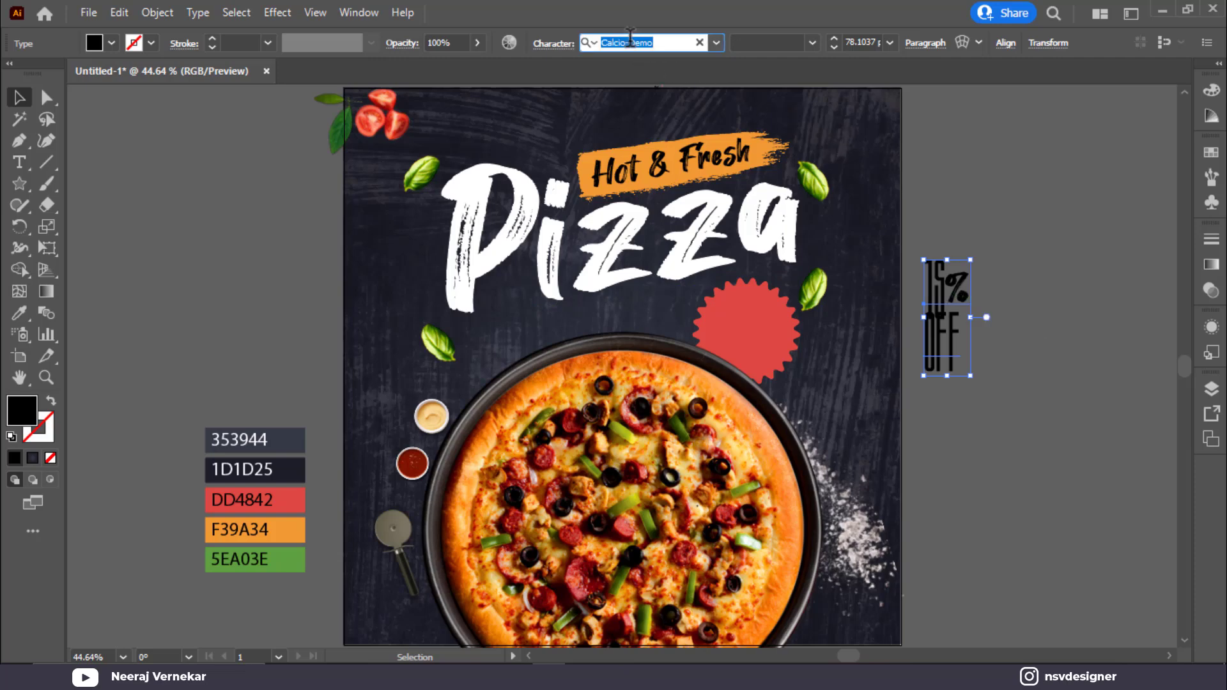
pyautogui.write('ch')
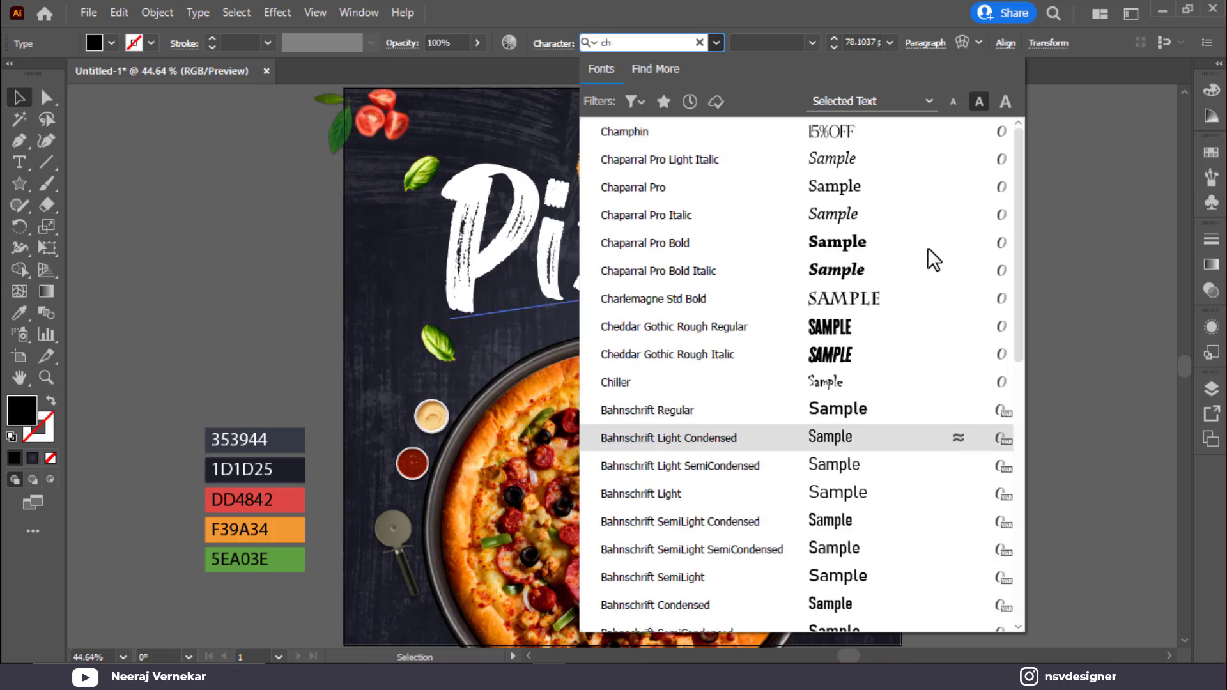
pyautogui.scroll(-8, 928, 249)
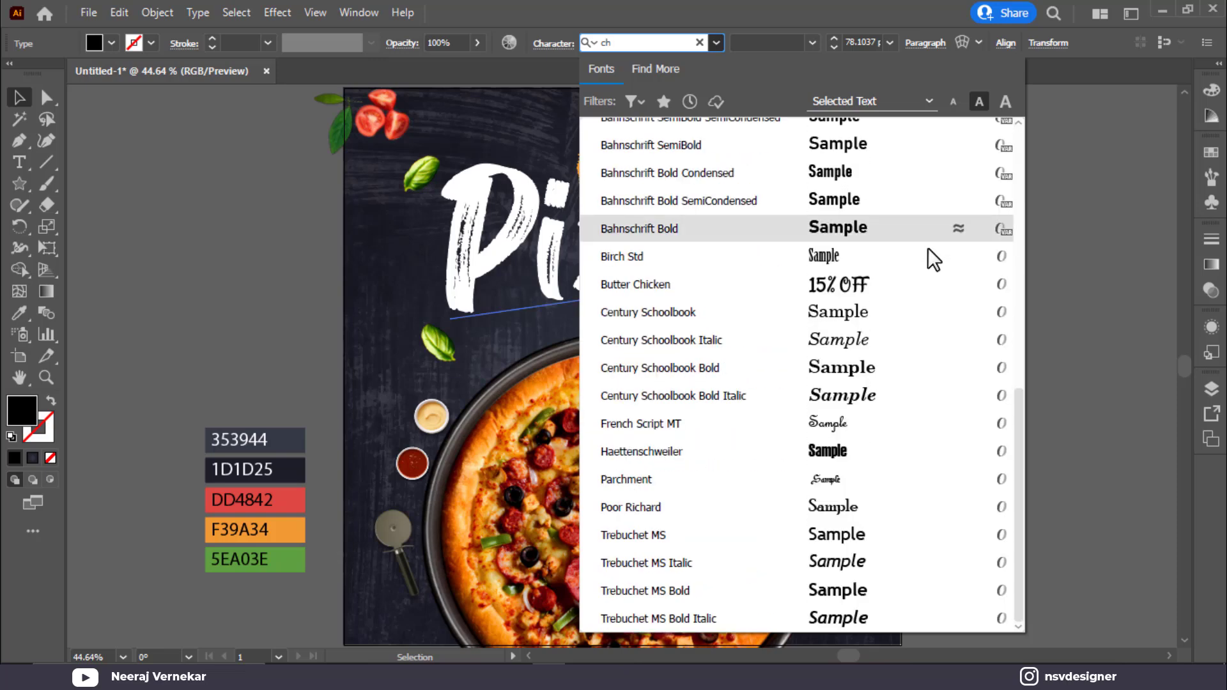
pyautogui.scroll(1, 927, 248)
pyautogui.click(865, 258)
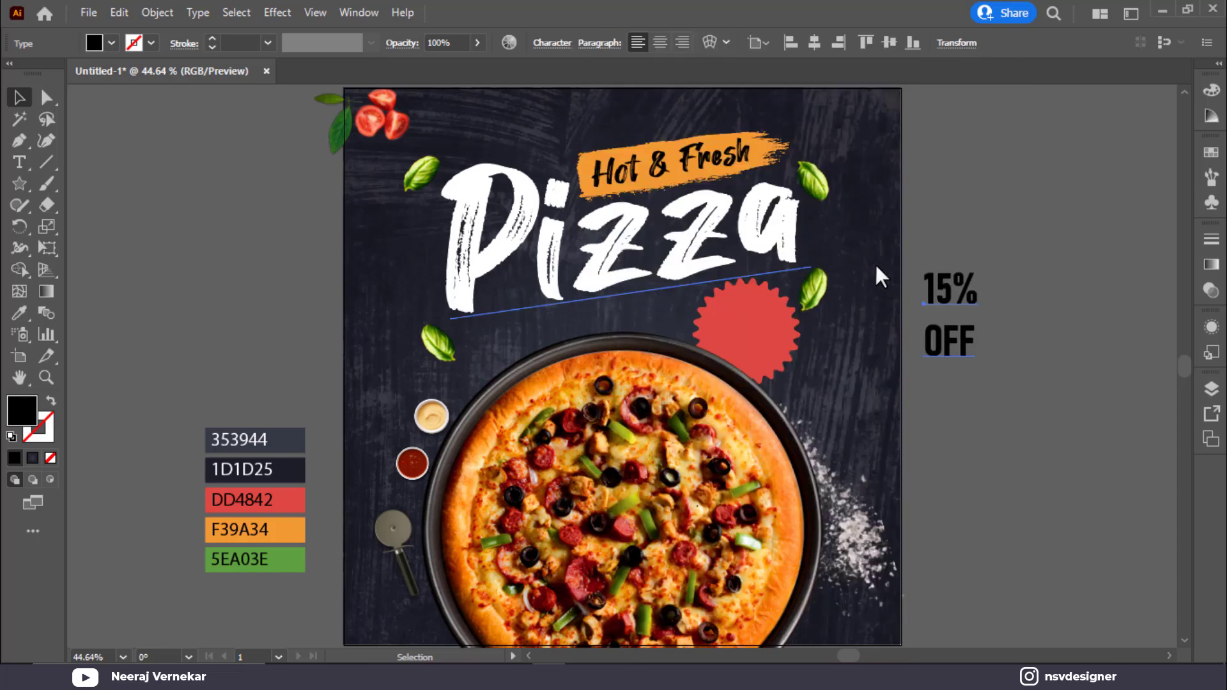
# Step: Tighten the line spacing of the "15% OFF" text by setting its leading to 60 pt
pyautogui.click(536, 45)
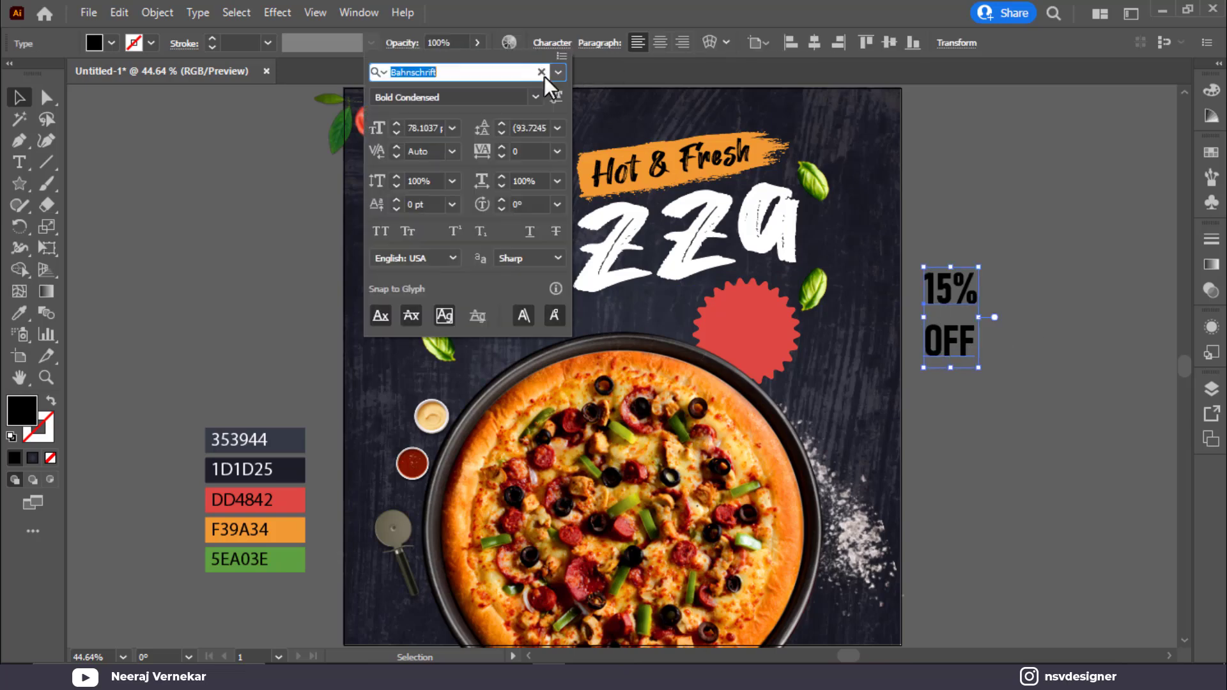
pyautogui.click(558, 128)
pyautogui.click(578, 172)
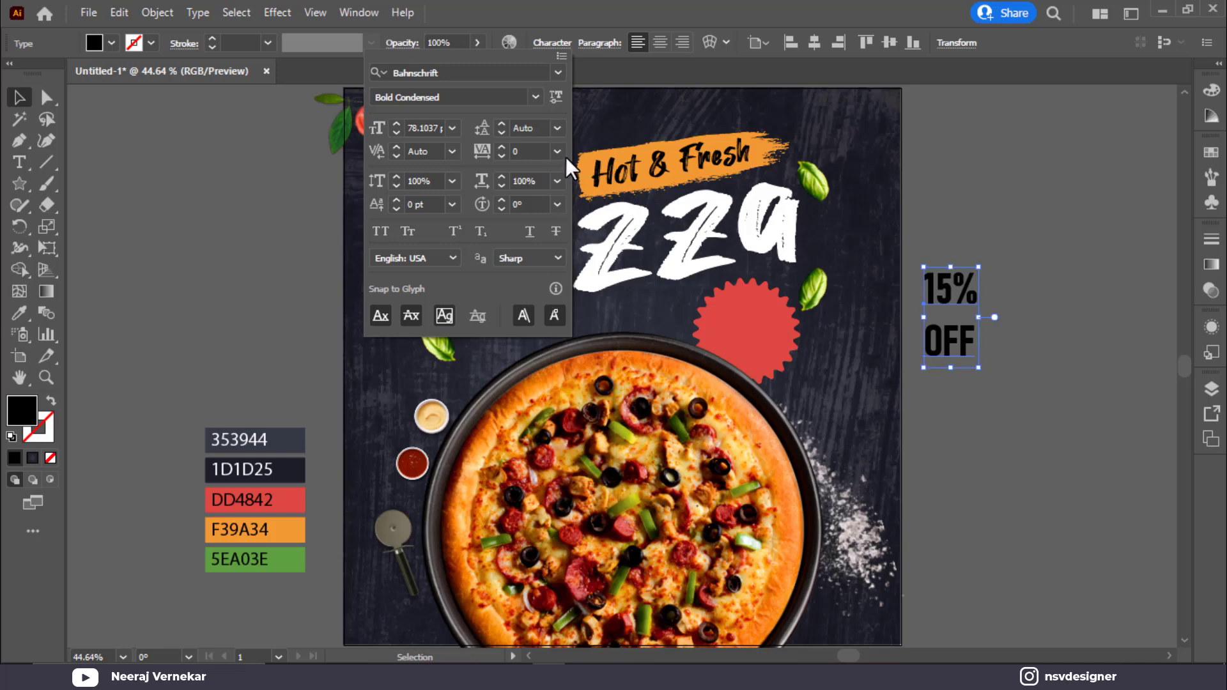
pyautogui.click(557, 128)
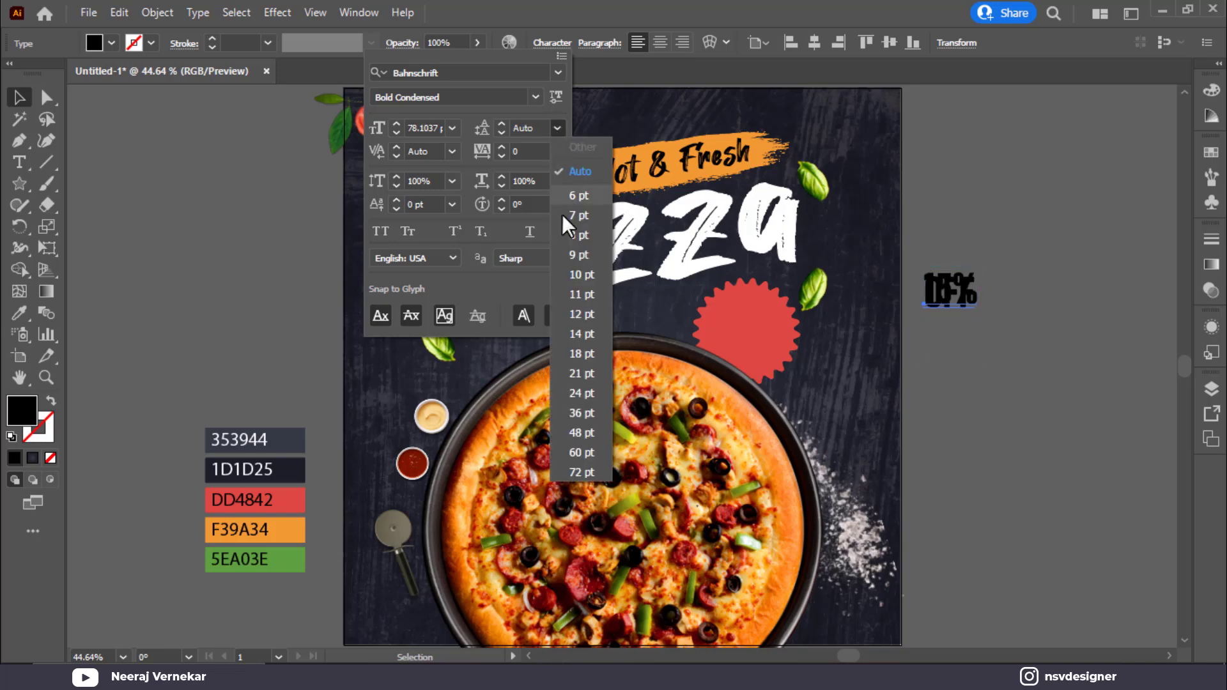
pyautogui.click(580, 458)
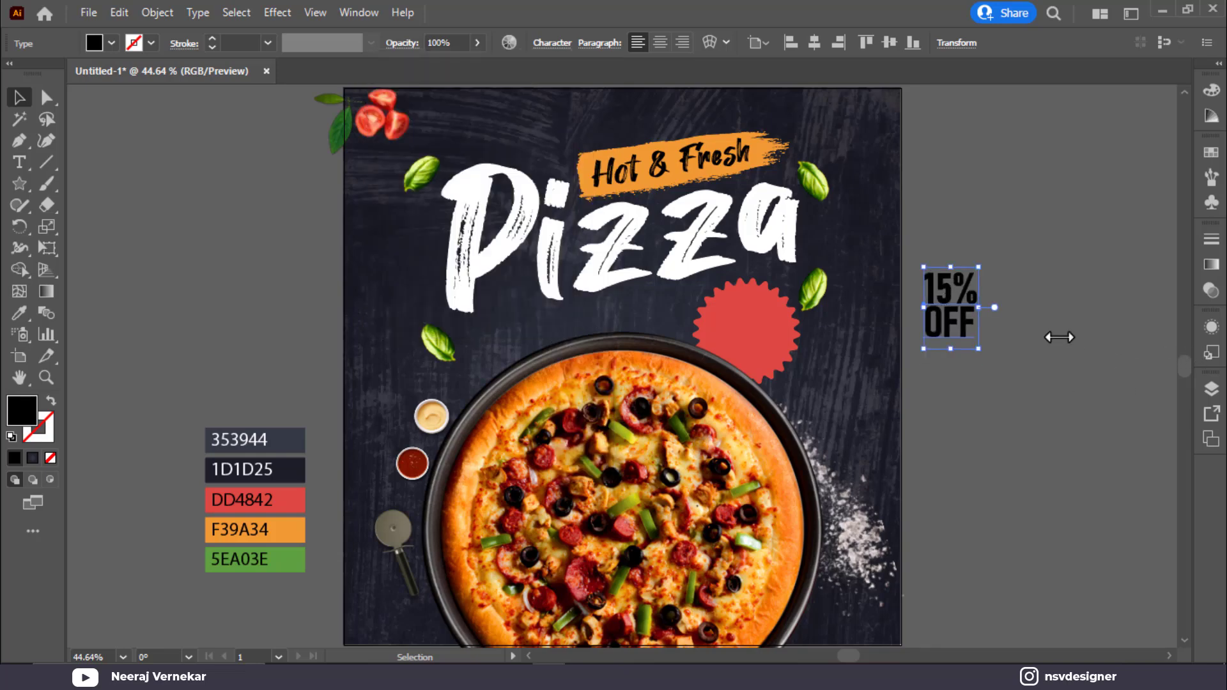
# Step: Place the "15% OFF" text in the middle of the red badge and tilt it slightly clockwise
pyautogui.moveTo(972, 304); pyautogui.dragTo(773, 330)
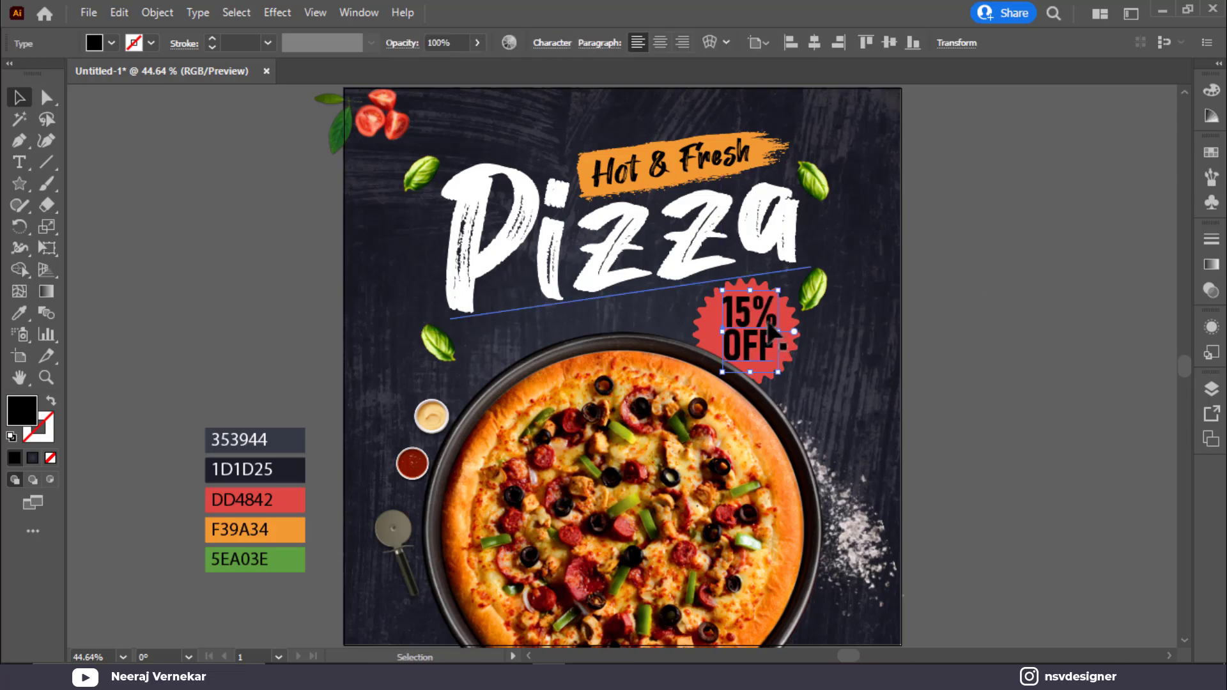
pyautogui.moveTo(779, 285); pyautogui.dragTo(734, 379)
pyautogui.scroll(3, 789, 287)
pyautogui.moveTo(794, 304); pyautogui.dragTo(768, 357)
# Step: Fill the "15% OFF" text with the orange sampled from the F39A34 palette swatch
pyautogui.hotkey('ctrl', '0')
pyautogui.press('i')
pyautogui.click(313, 525)
pyautogui.press('v')
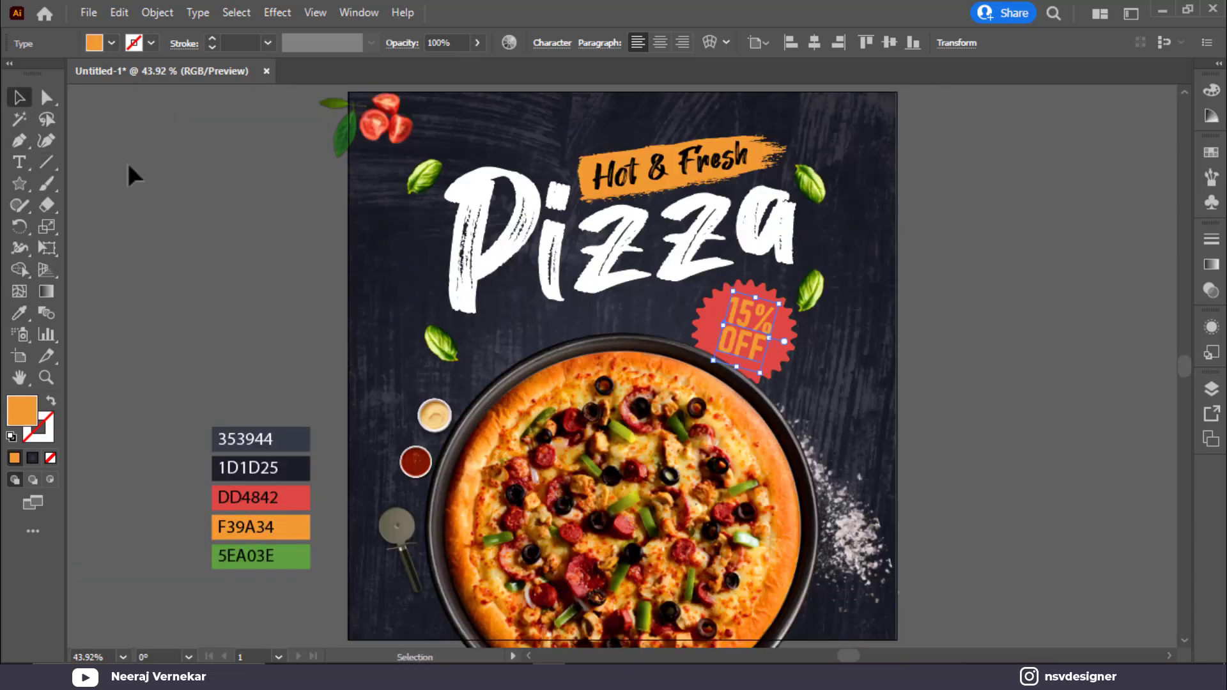
pyautogui.hotkey('ctrl', 'shift', 'a')
# Step: Change the "15% OFF" text's fill to a lighter, less saturated orange
pyautogui.click(731, 317)
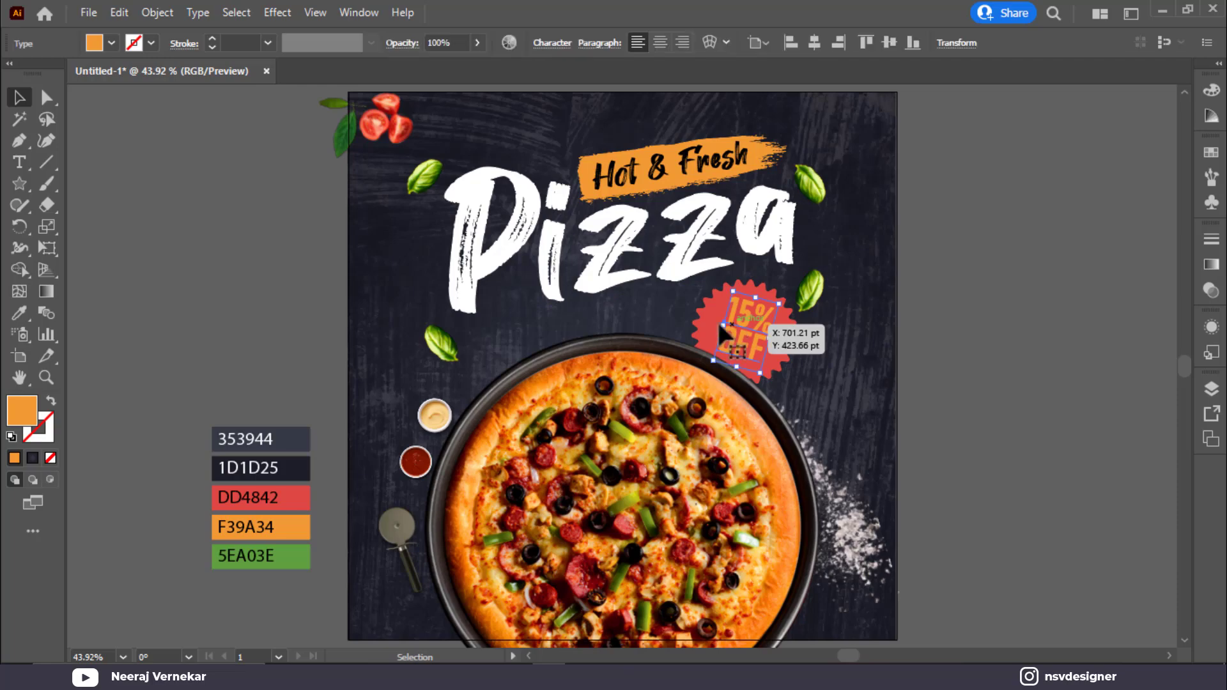
pyautogui.doubleClick(20, 421)
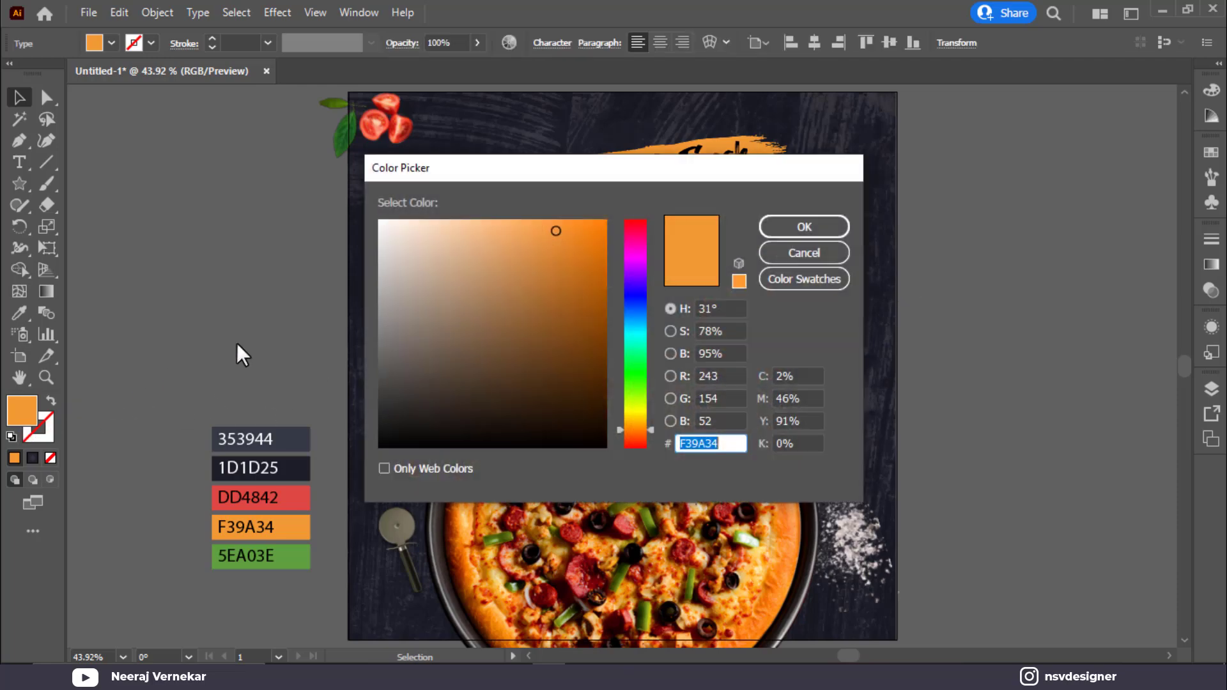
pyautogui.moveTo(556, 231); pyautogui.dragTo(519, 211)
pyautogui.click(824, 226)
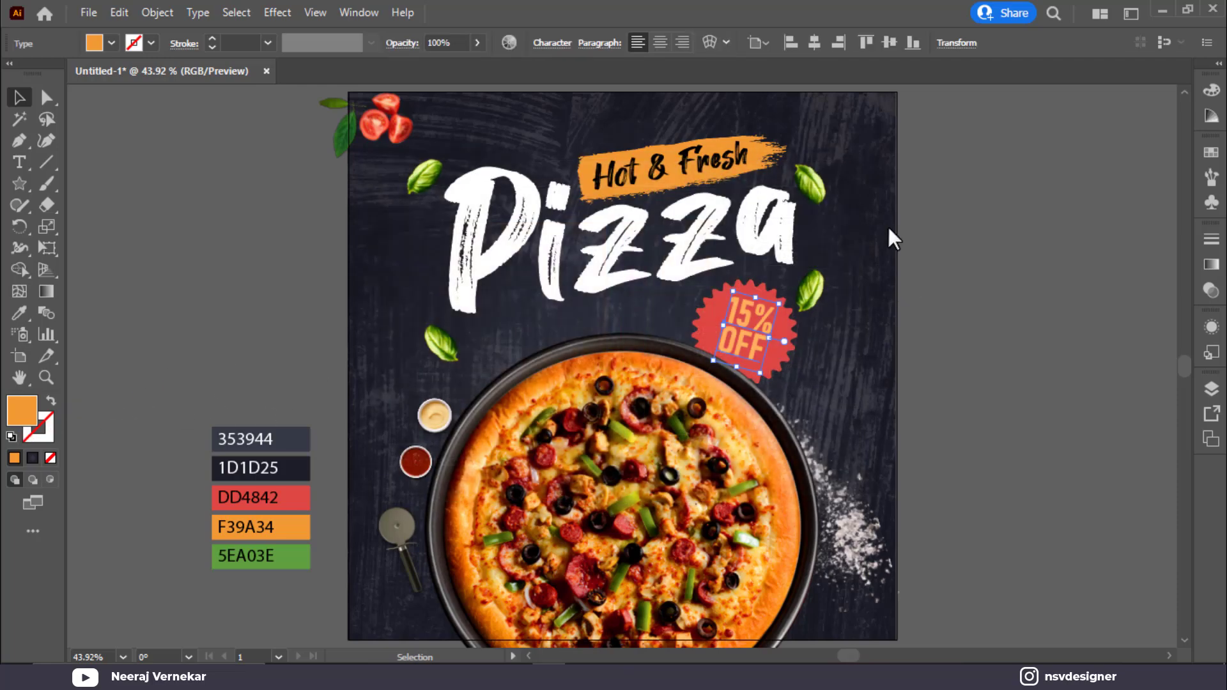
pyautogui.click(991, 250)
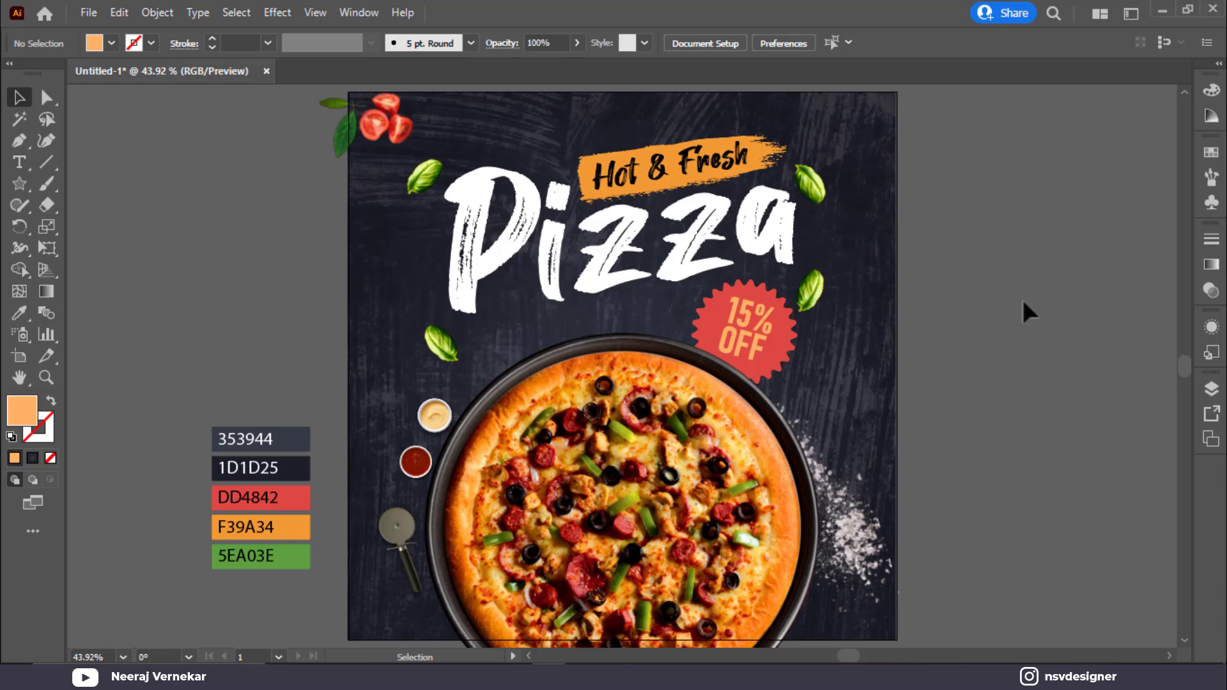
# Step: Nudge the basil leaf beside the badge up and right, and open the Drop Shadow settings for all four basil leaves
pyautogui.moveTo(825, 285); pyautogui.dragTo(831, 280)
pyautogui.keyDown('shift'); pyautogui.click(419, 182); pyautogui.keyUp('shift')
pyautogui.keyDown('shift'); pyautogui.click(786, 197); pyautogui.keyUp('shift')
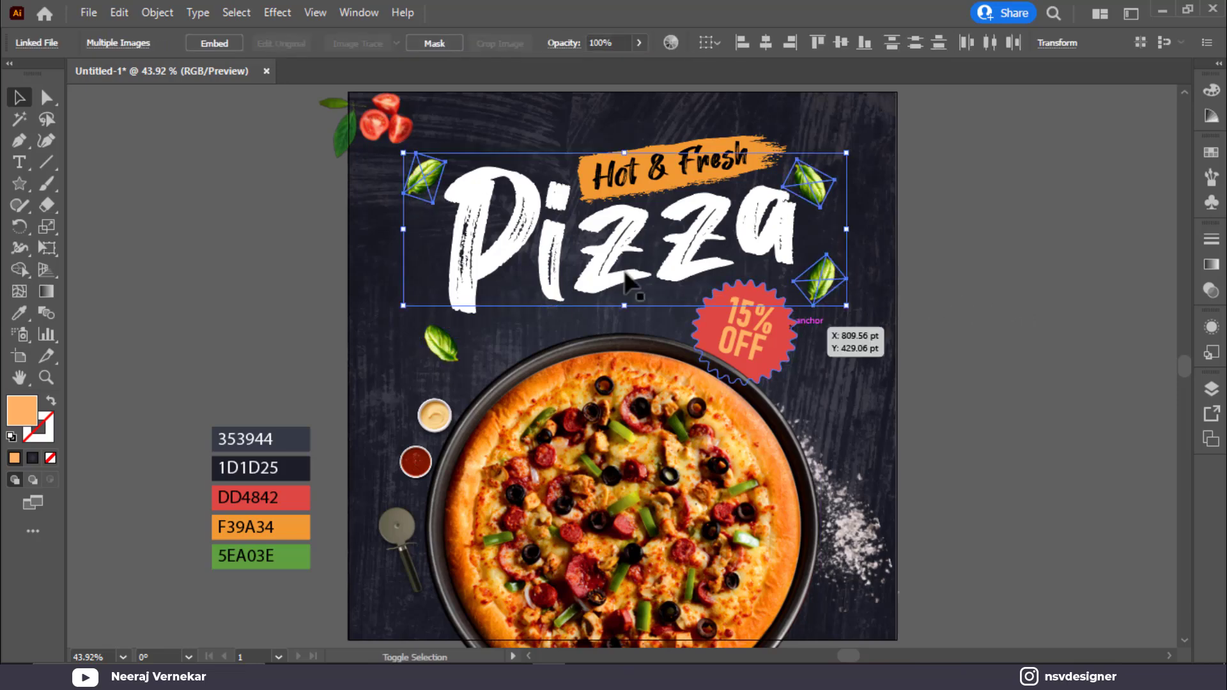
pyautogui.keyDown('shift'); pyautogui.click(441, 350); pyautogui.keyUp('shift')
pyautogui.click(278, 13)
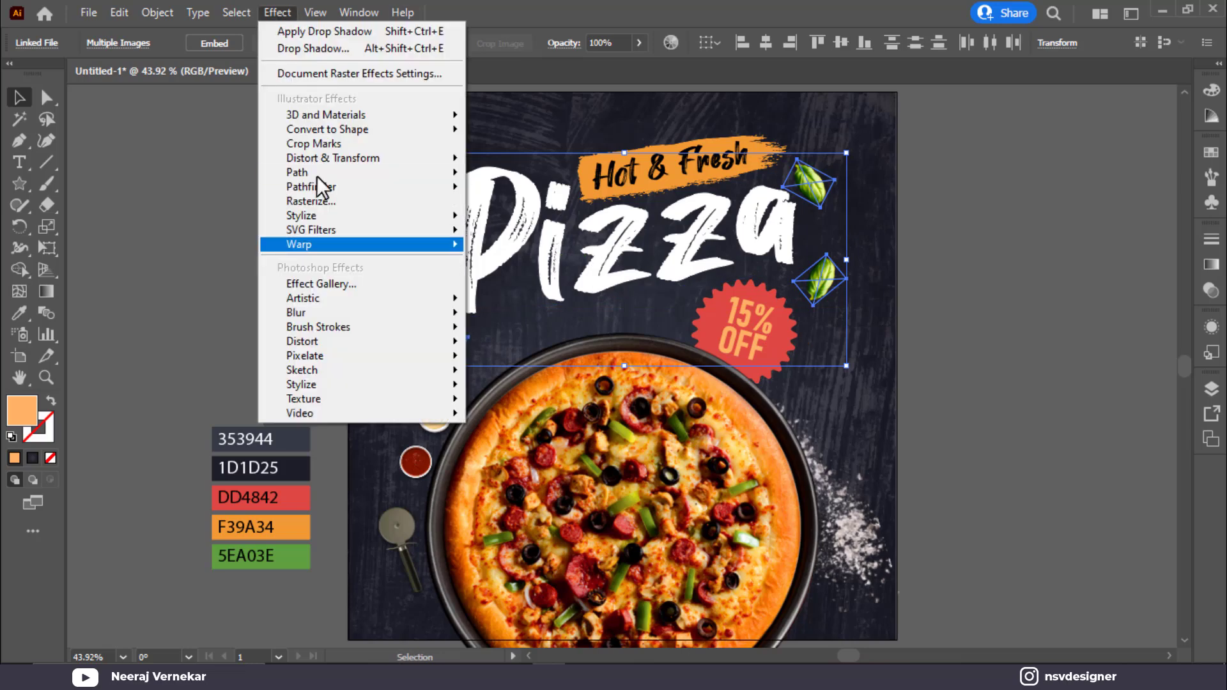
pyautogui.moveTo(328, 217)
pyautogui.click(490, 218)
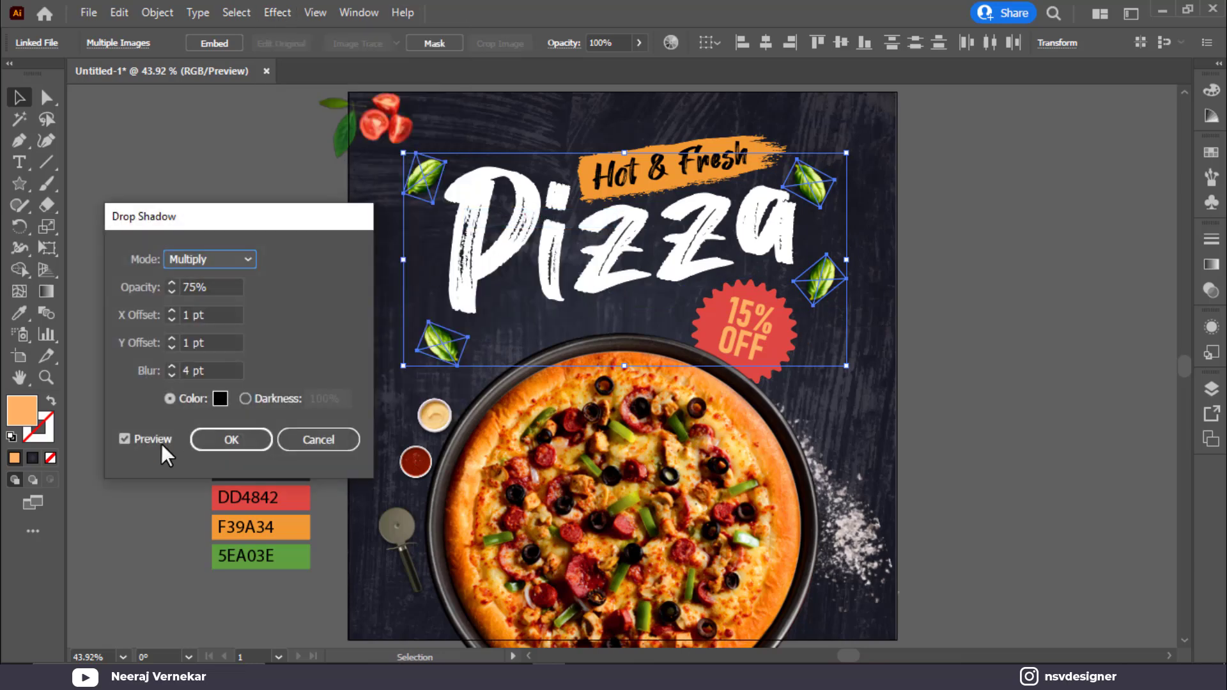
# Step: Set the leaf shadow's X offset to 23 pt, Y offset to 18 pt and blur to 1 pt
pyautogui.click(170, 339)
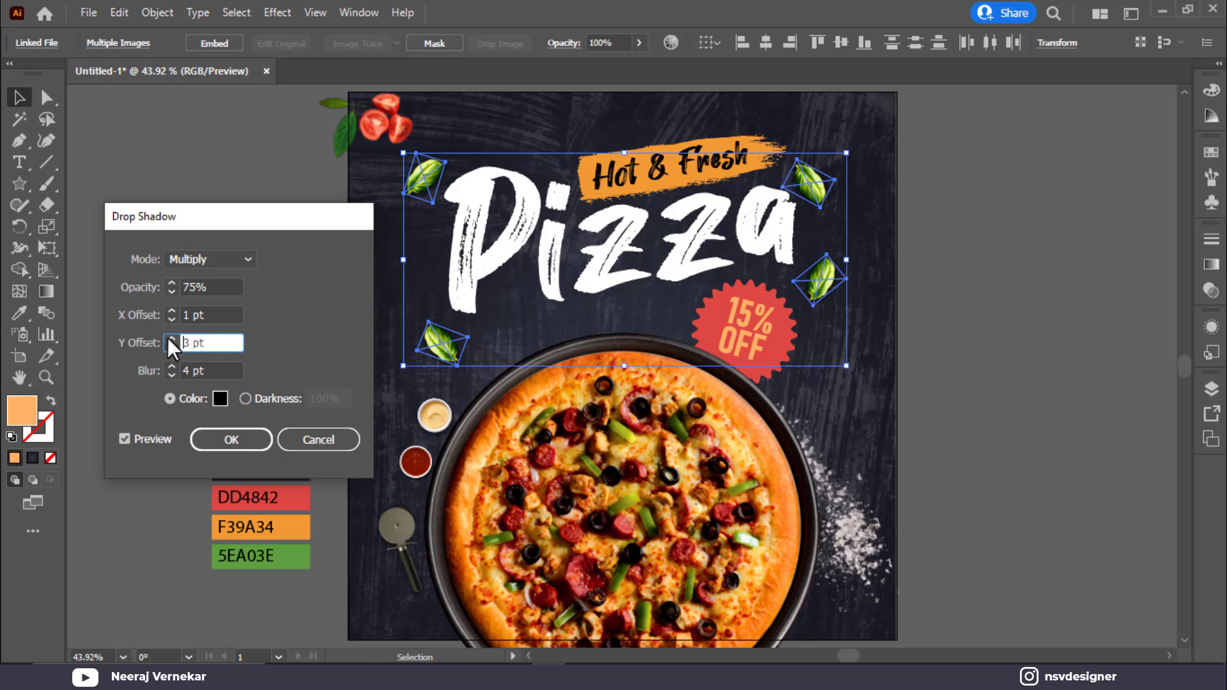
pyautogui.scroll(14, 168, 338)
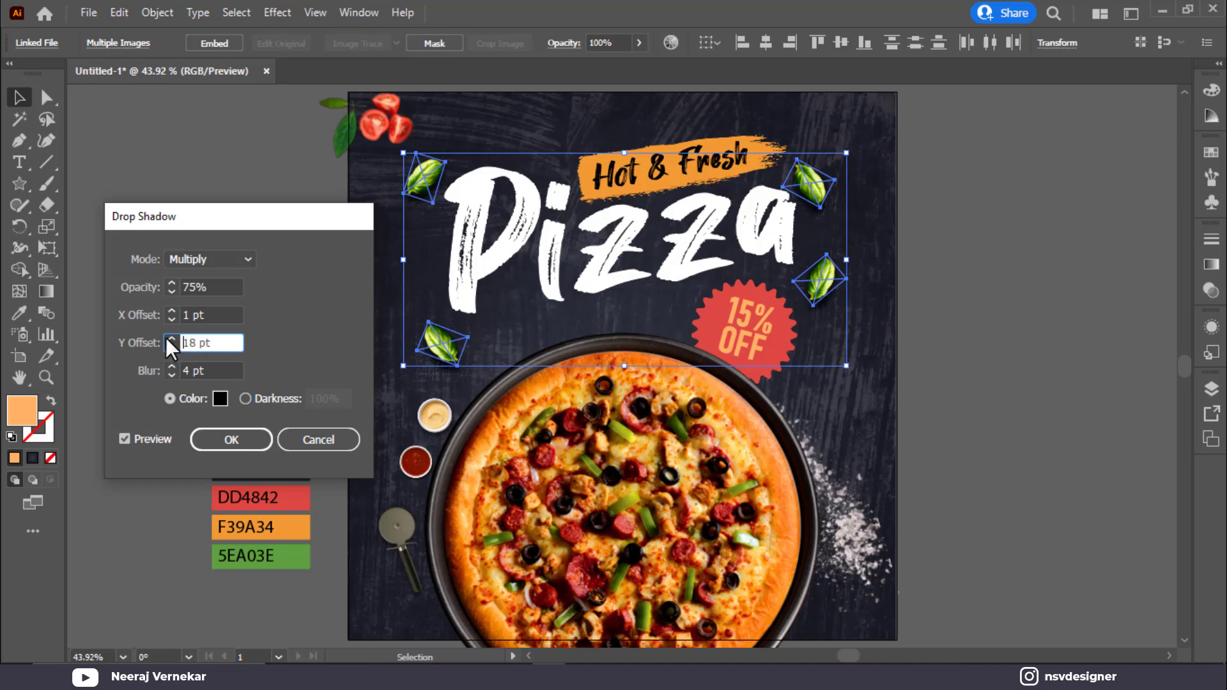
pyautogui.click(170, 376)
pyautogui.scroll(-2, 169, 376)
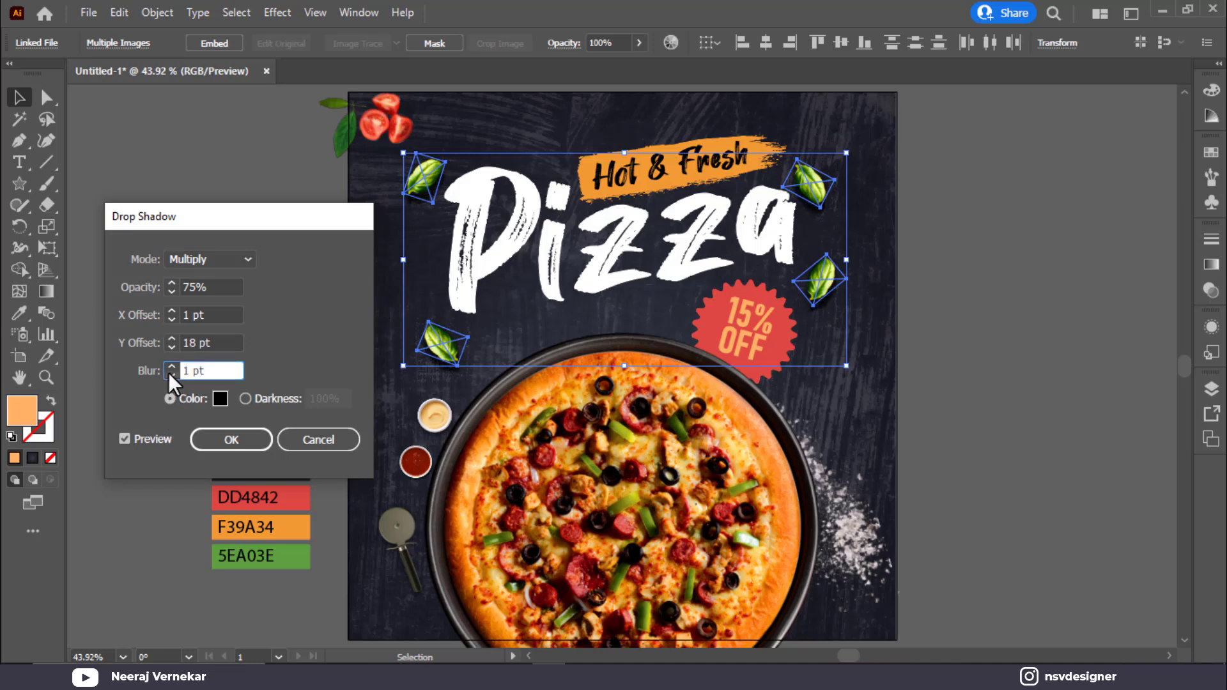
pyautogui.click(170, 309)
pyautogui.scroll(15, 170, 310)
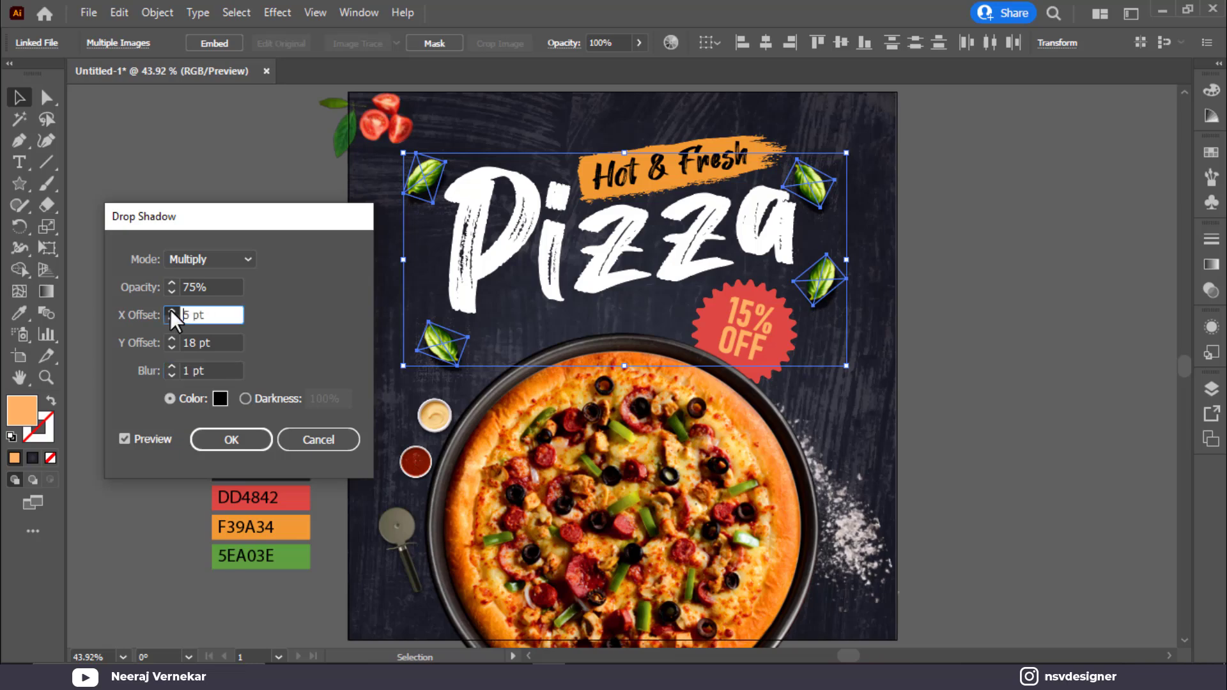
pyautogui.scroll(6, 170, 309)
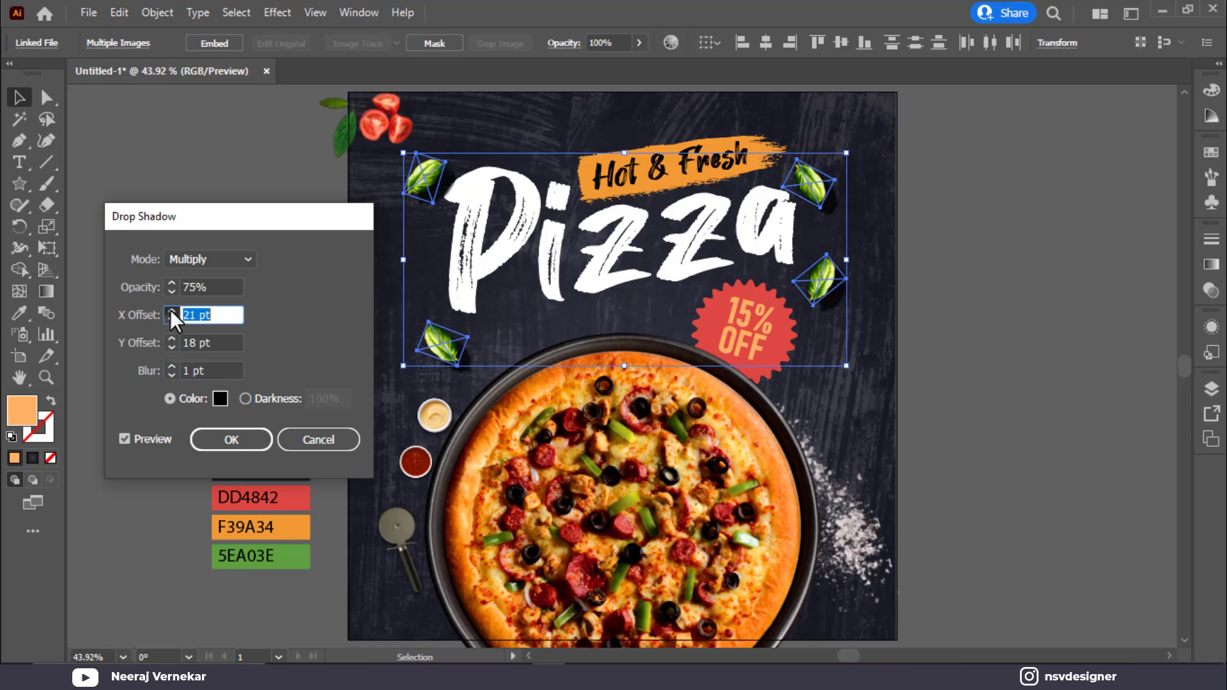
# Step: Set the leaf shadow's opacity to 50% after trying 15%
pyautogui.click(166, 288)
pyautogui.write('15')
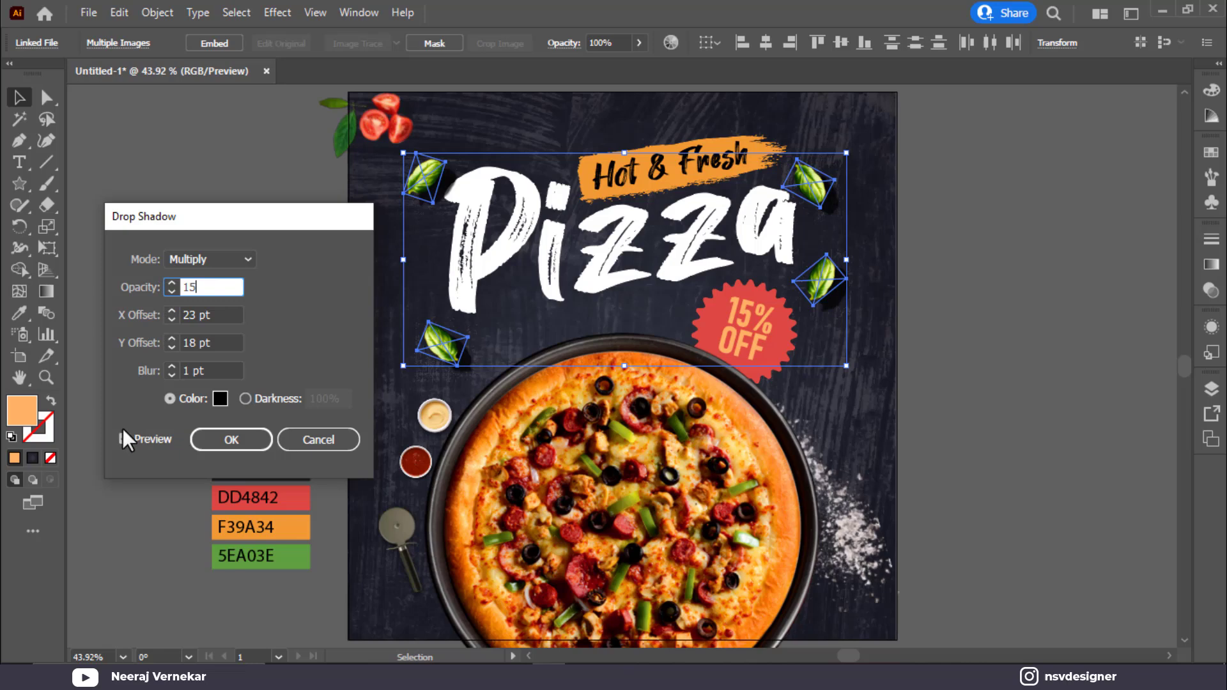
pyautogui.click(121, 435)
pyautogui.click(148, 288)
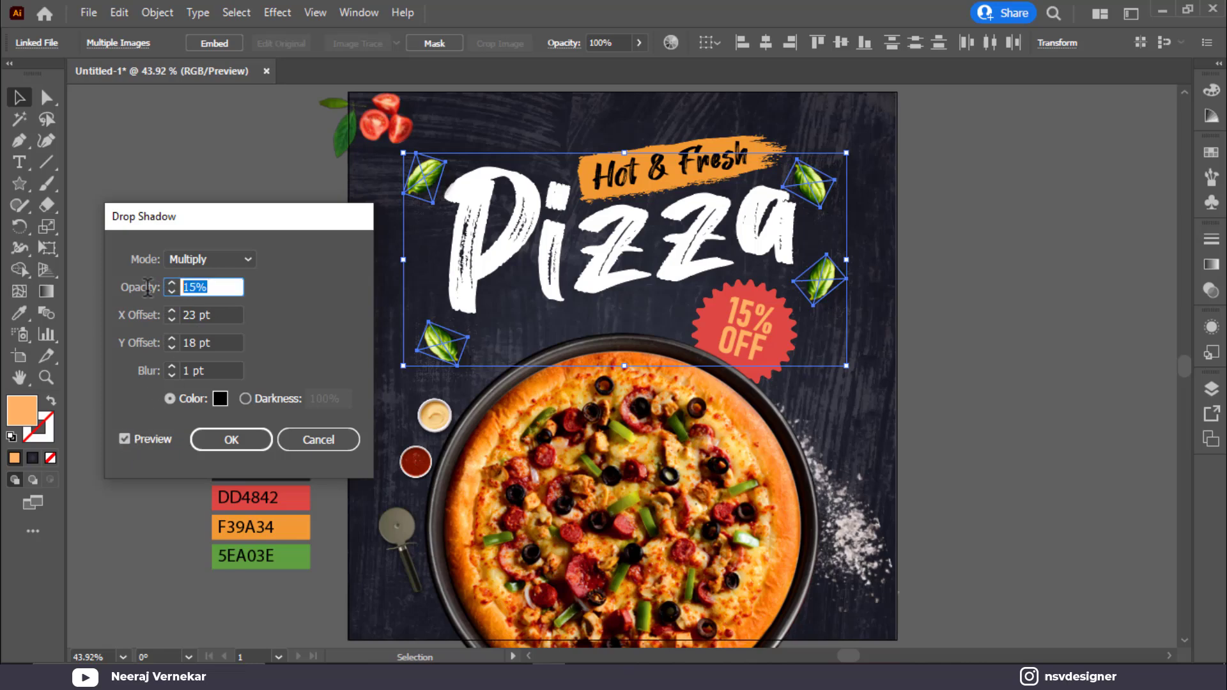
pyautogui.write('50')
pyautogui.click(124, 437)
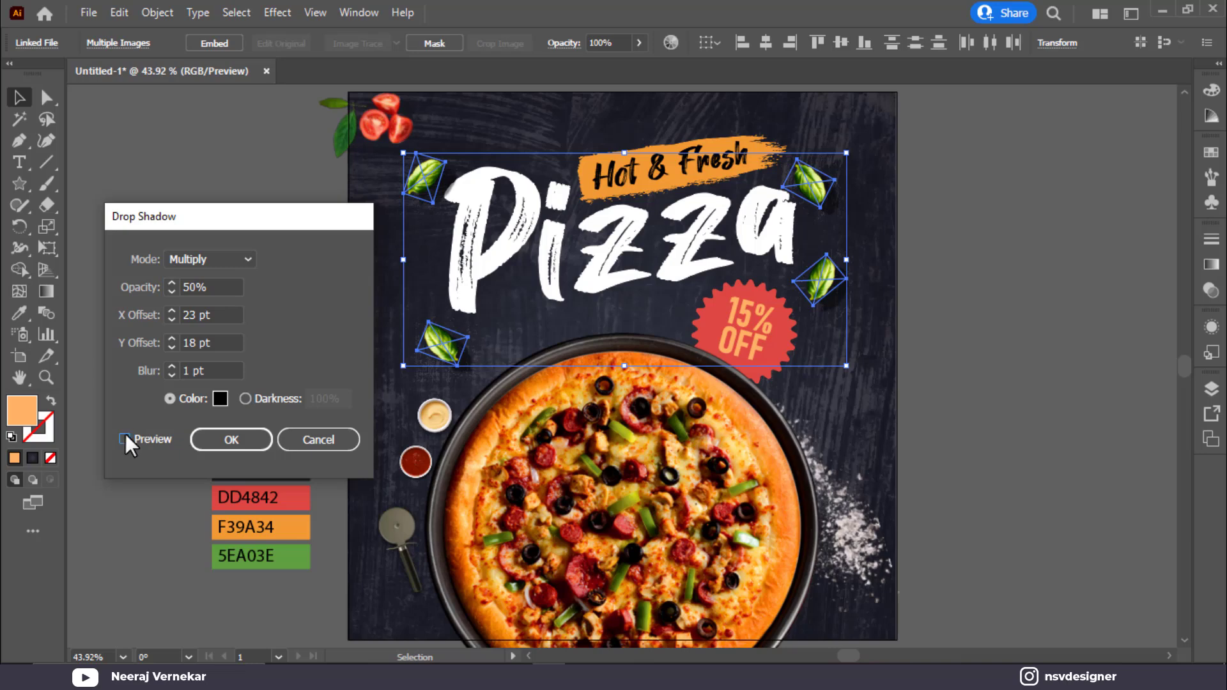
# Step: Try raising the leaf shadow's blur to about 18 pt with the preview on
pyautogui.click(171, 366)
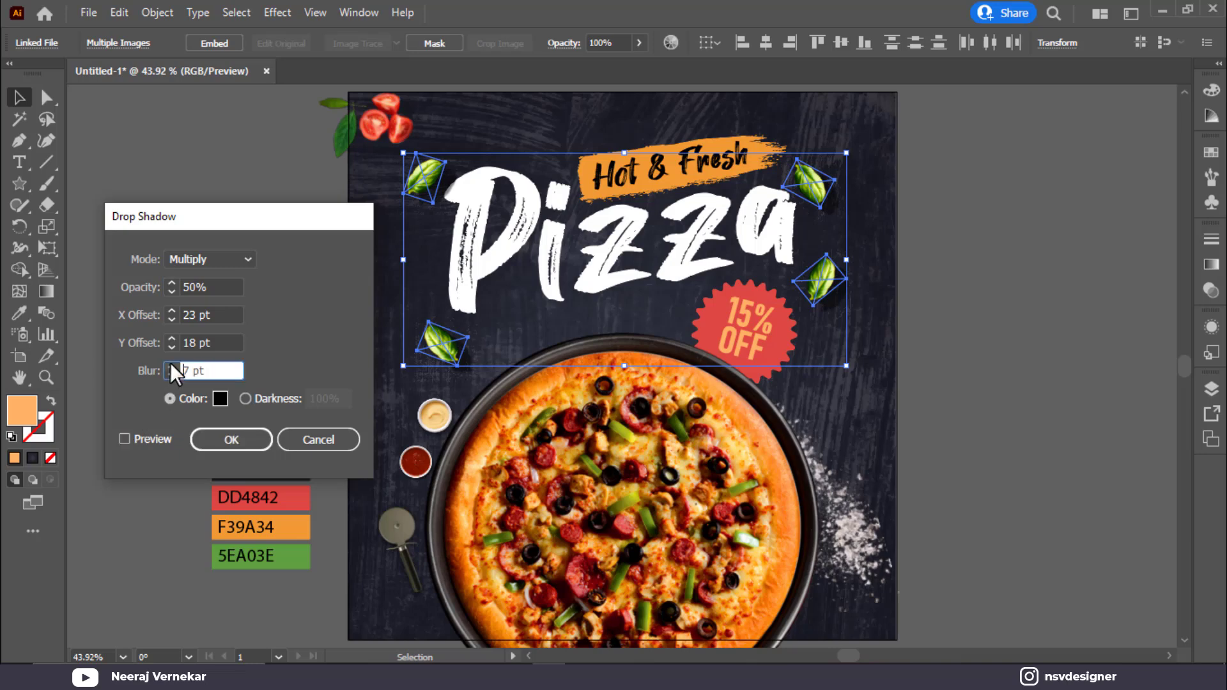
pyautogui.write('15')
pyautogui.click(170, 366)
pyautogui.click(171, 366)
pyautogui.click(170, 366)
pyautogui.press('Up')
pyautogui.press('Up')
pyautogui.press('Up')
pyautogui.press('Up')
pyautogui.press('Up')
pyautogui.click(124, 438)
# Step: Set the leaf shadow's blur to 4 pt and Y offset to 19 pt, and apply the drop shadow
pyautogui.click(171, 375)
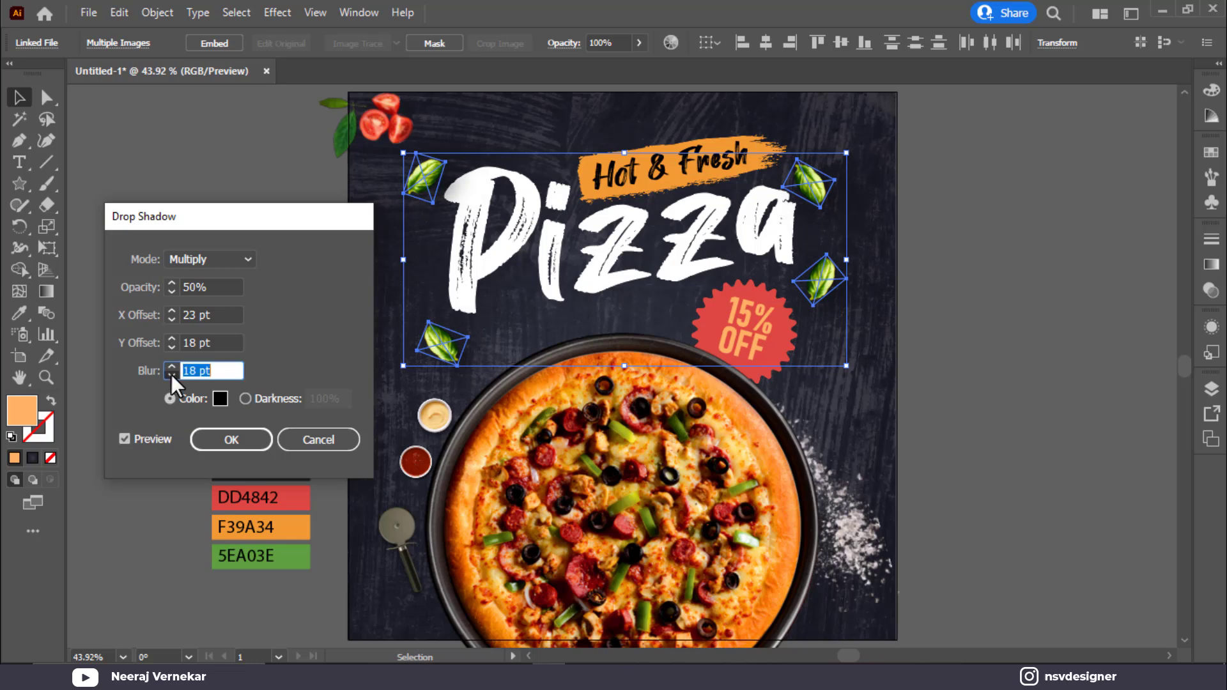
pyautogui.press('Down')
pyautogui.press('Down')
pyautogui.press('Down')
pyautogui.press('Down')
pyautogui.press('Down')
pyautogui.press('Down')
pyautogui.press('Down')
pyautogui.press('Down')
pyautogui.click(170, 337)
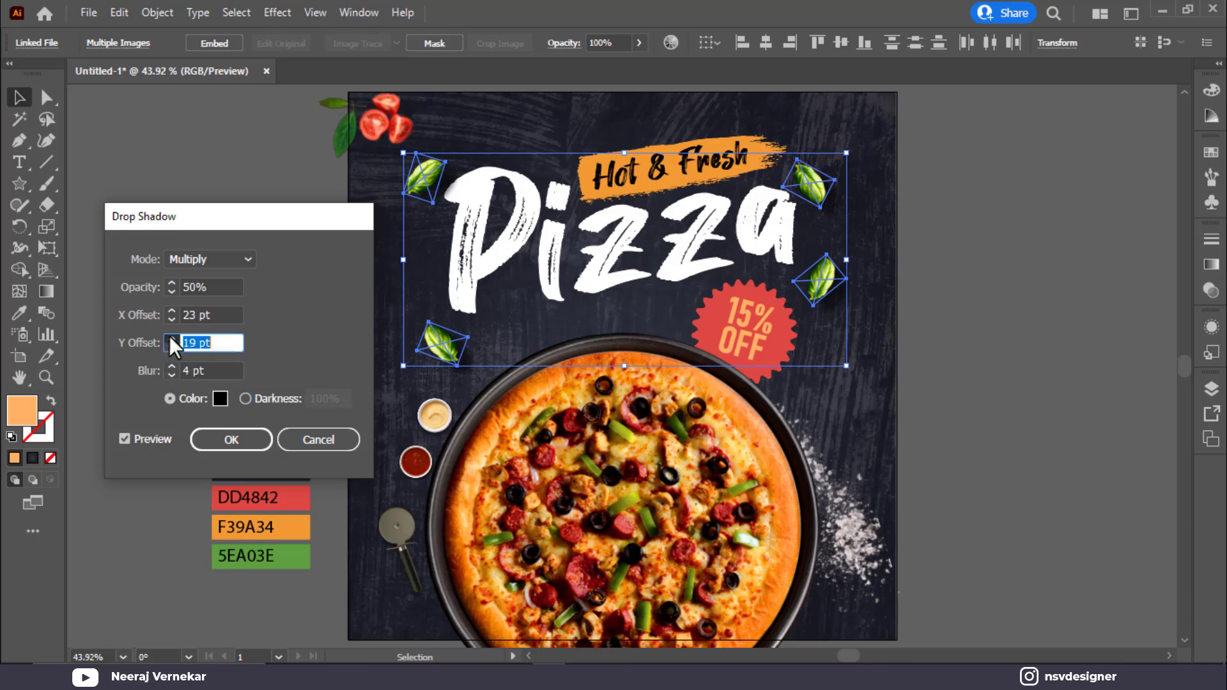
pyautogui.click(233, 437)
pyautogui.click(1041, 447)
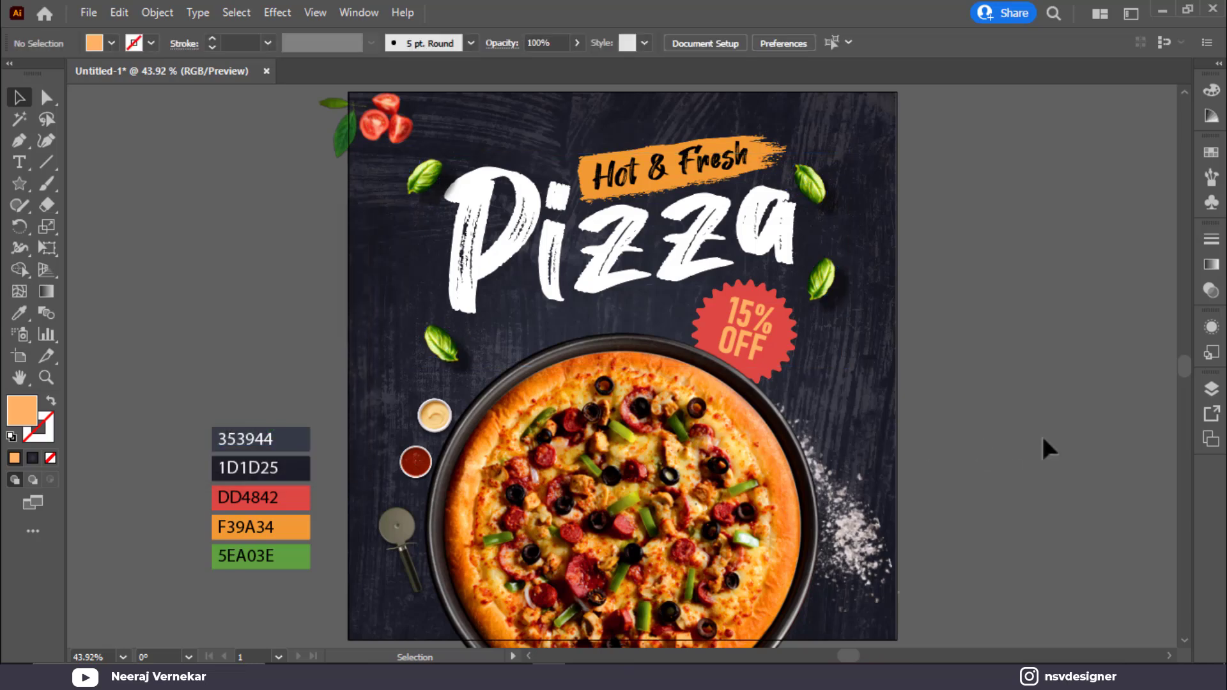
# Step: Nudge the red and white sauce bowls slightly up and to the left, beside the pizza pan
pyautogui.scroll(-3, 585, 428)
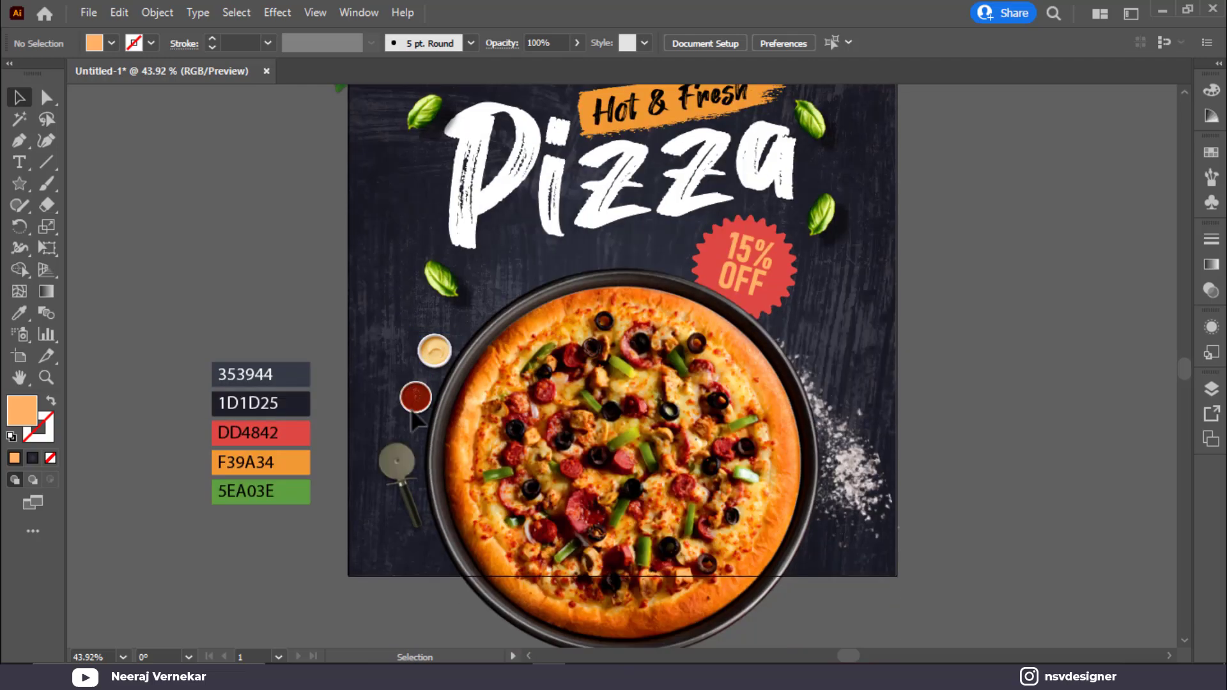
pyautogui.click(409, 392)
pyautogui.scroll(5, 406, 391)
pyautogui.moveTo(427, 408); pyautogui.dragTo(409, 391)
pyautogui.moveTo(512, 247); pyautogui.dragTo(504, 234)
pyautogui.scroll(-5, 427, 315)
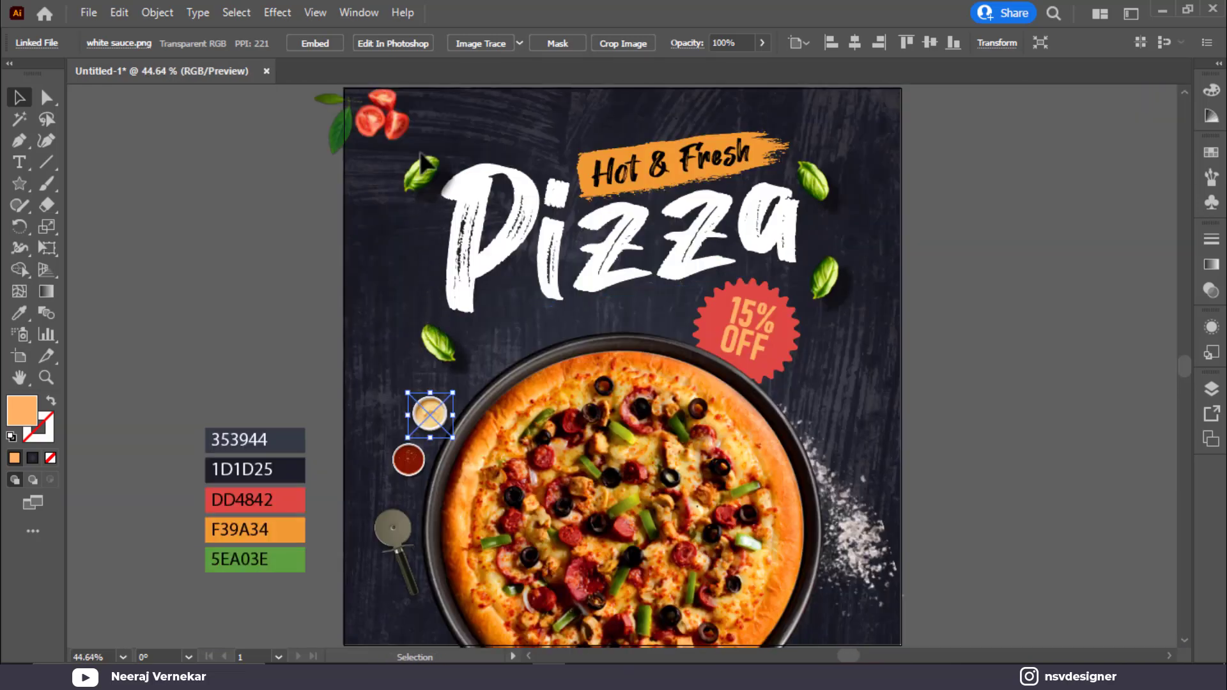
# Step: Slightly enlarge the title, its orange brush strip and the four basil leaves together, leaving out the "15% OFF" badge
pyautogui.click(444, 117)
pyautogui.moveTo(377, 176); pyautogui.dragTo(743, 303)
pyautogui.moveTo(854, 324); pyautogui.dragTo(853, 339)
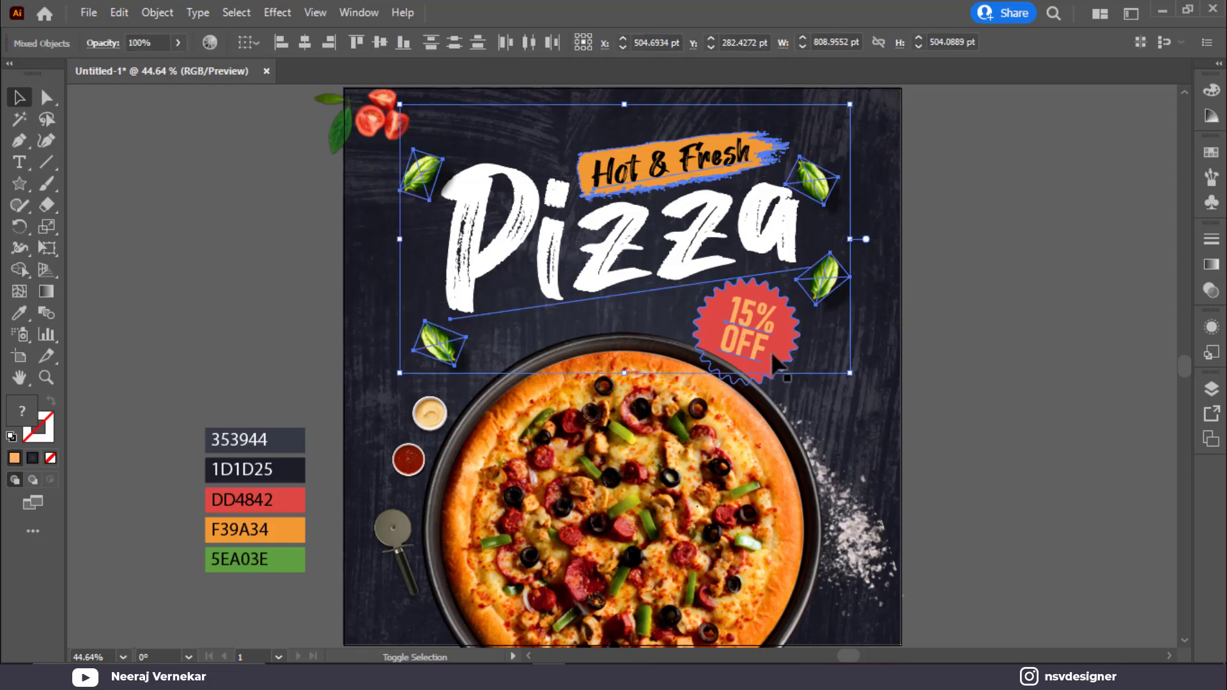
pyautogui.keyDown('shift'); pyautogui.click(752, 323); pyautogui.keyUp('shift')
pyautogui.moveTo(849, 104)
pyautogui.mouseDown()
pyautogui.moveTo(866, 101)
pyautogui.moveTo(858, 125)
pyautogui.mouseUp()
pyautogui.moveTo(730, 345); pyautogui.dragTo(728, 348)
# Step: Duplicate the tomato cluster onto the artboard's right edge, above the flour, and rotate the copy clockwise
pyautogui.click(384, 208)
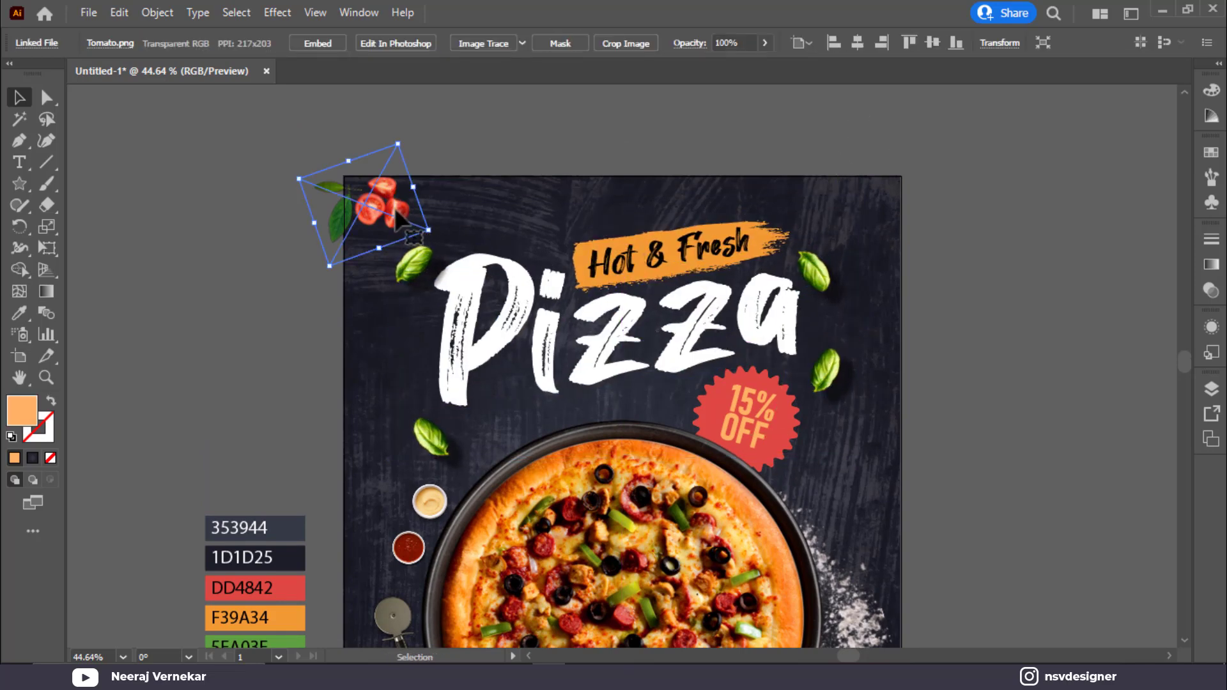
pyautogui.moveTo(339, 279); pyautogui.dragTo(837, 556)
pyautogui.scroll(-3, 837, 556)
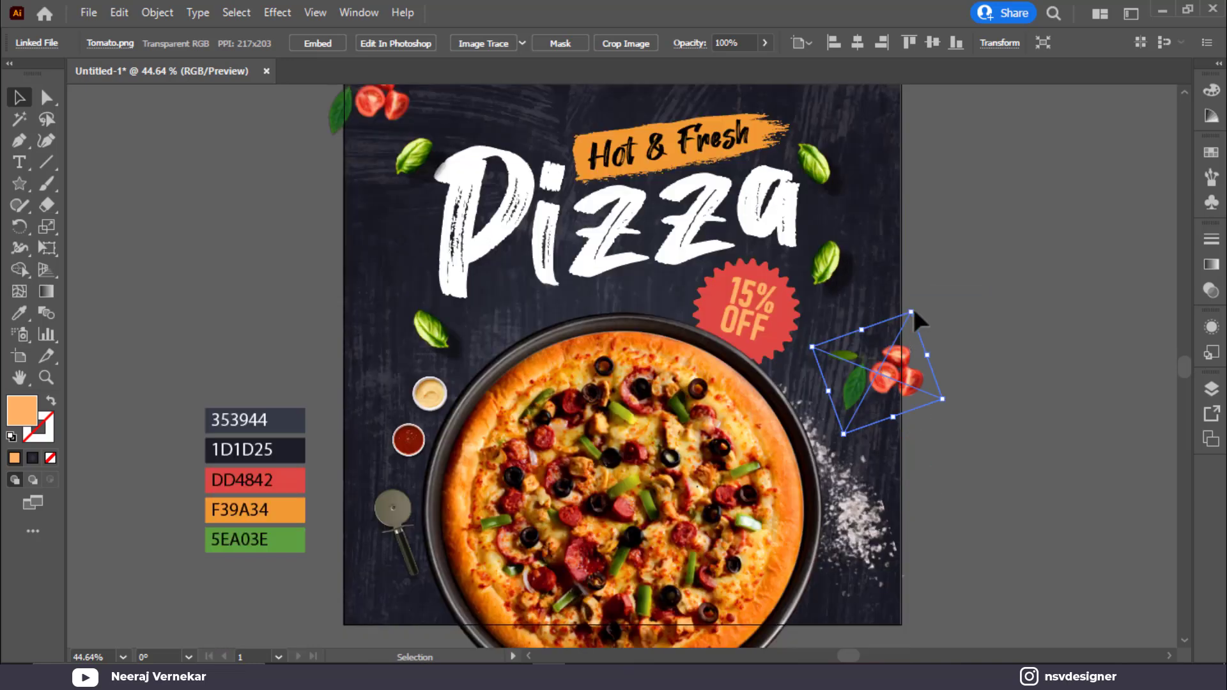
pyautogui.moveTo(918, 307); pyautogui.dragTo(957, 500)
pyautogui.click(1018, 376)
pyautogui.scroll(1, 829, 343)
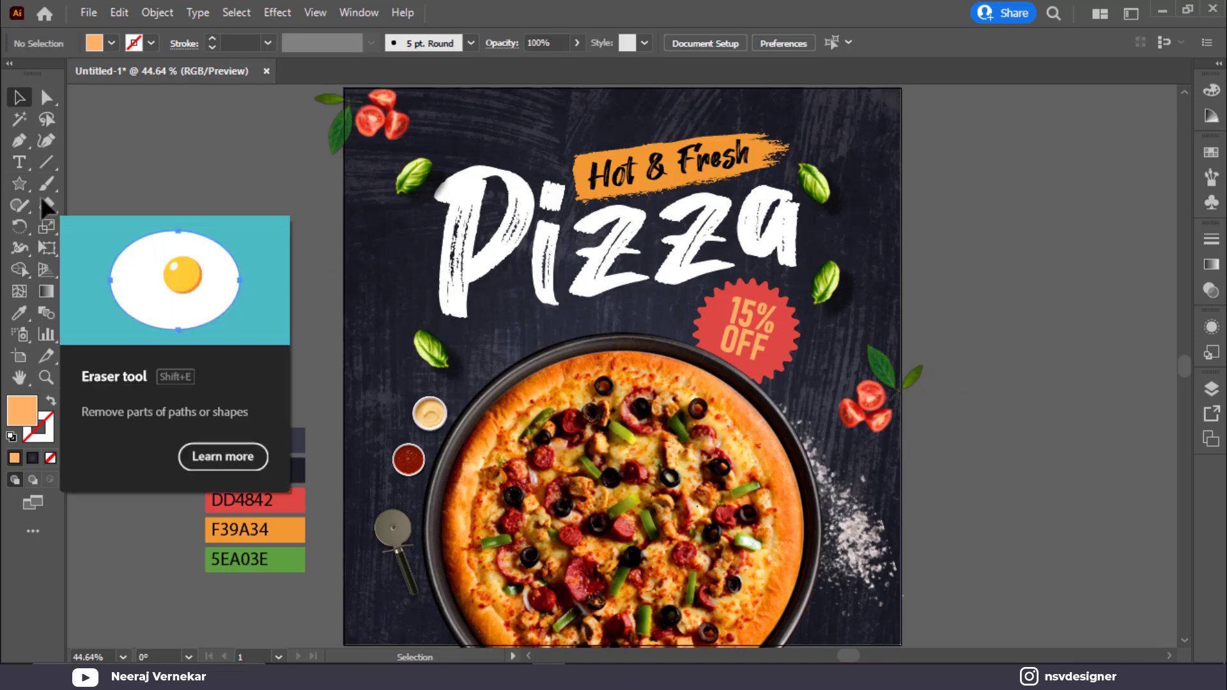
# Step: Create a 1000 × 1000 pt rectangle and centre it horizontally and vertically over the artboard
pyautogui.moveTo(20, 182); pyautogui.dragTo(113, 177)
pyautogui.click(190, 202)
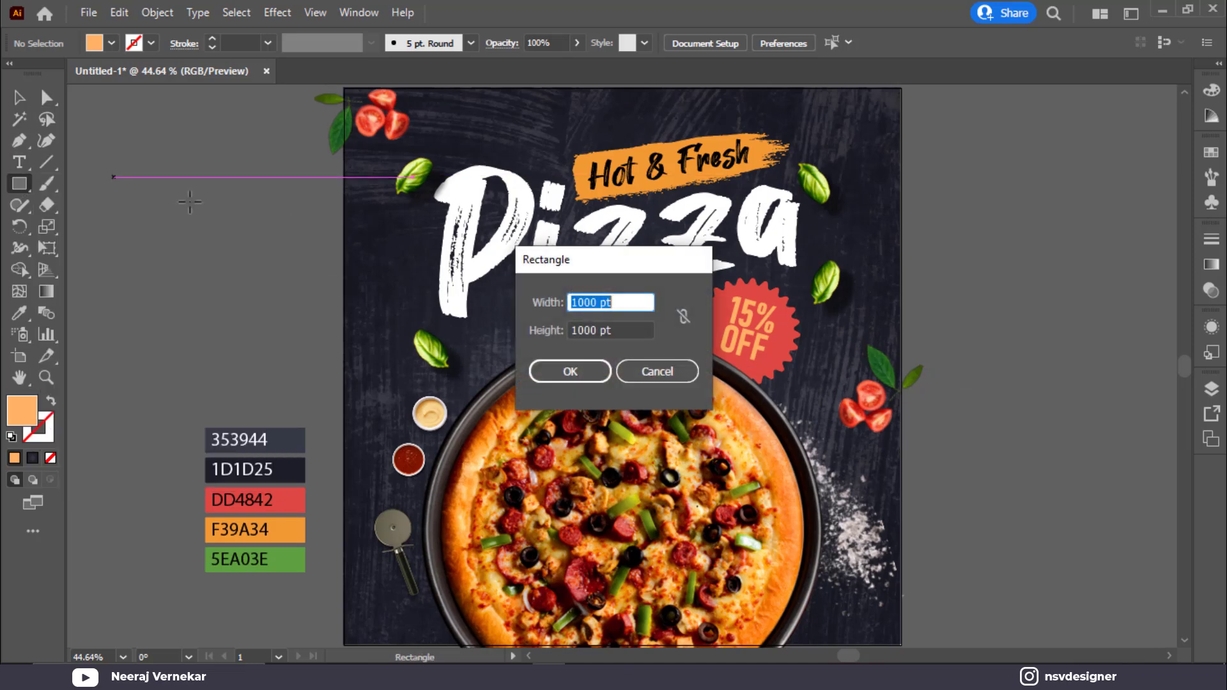
pyautogui.click(570, 373)
pyautogui.click(19, 97)
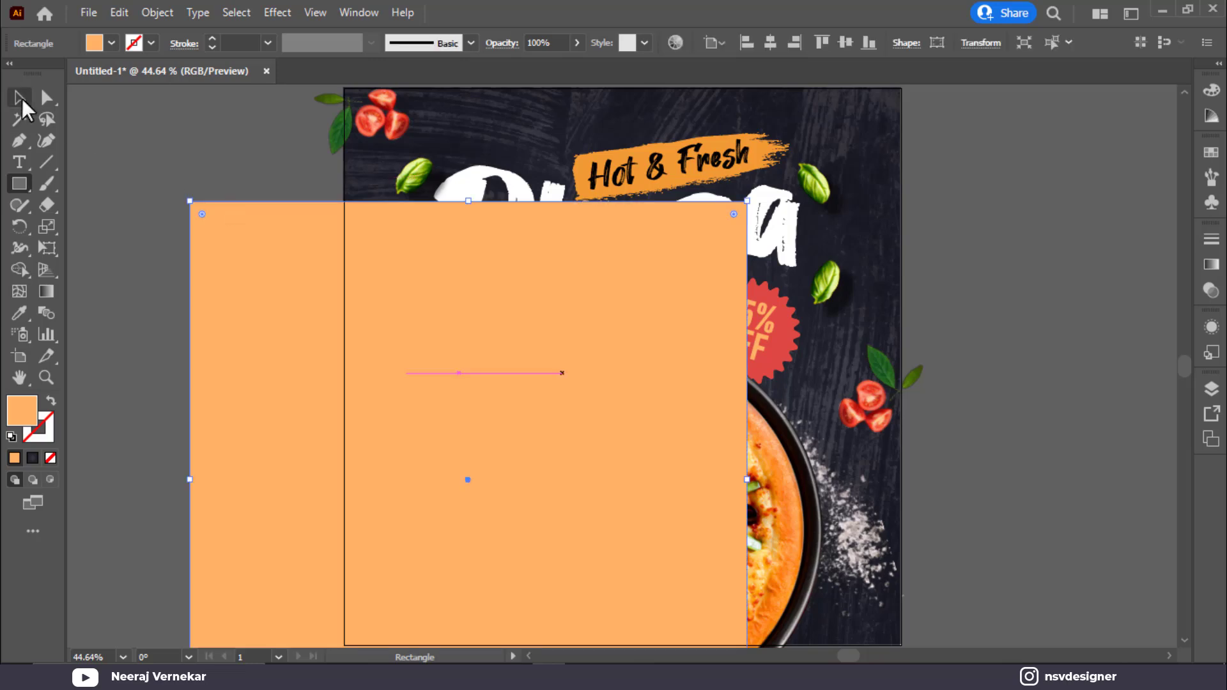
pyautogui.click(769, 41)
pyautogui.click(845, 42)
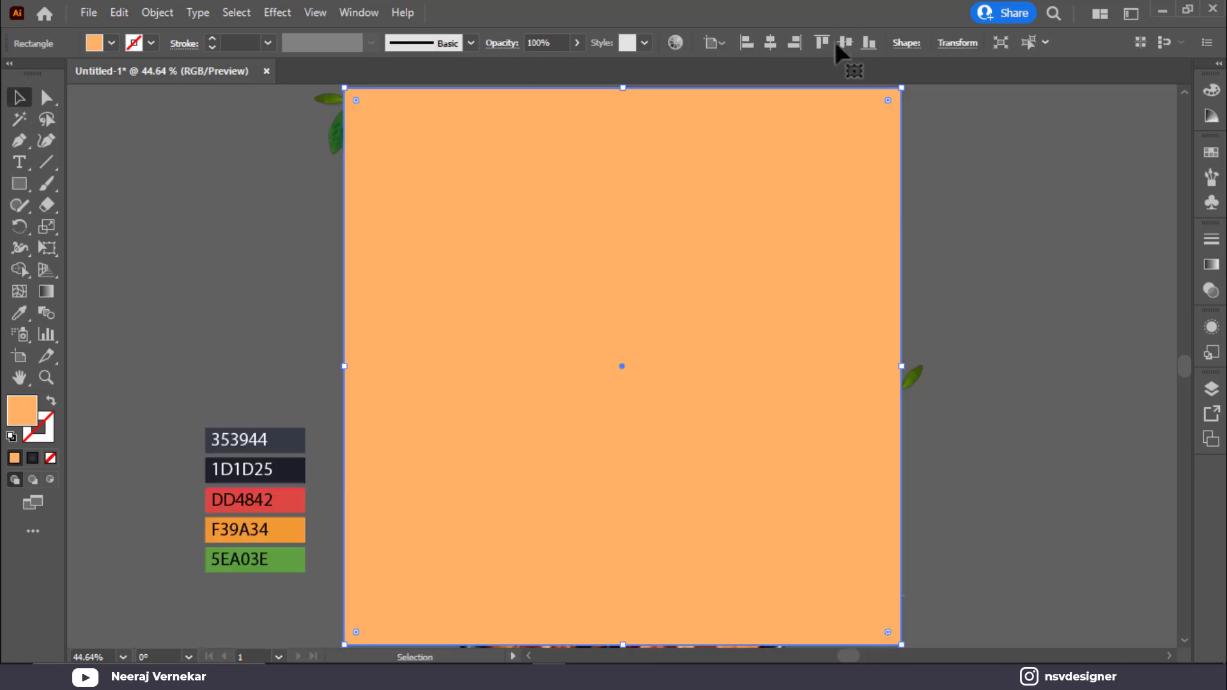
# Step: Try to clip the selected artwork to the artboard-sized rectangle with a clipping mask, and undo it
pyautogui.hotkey('ctrl', '-')
pyautogui.hotkey('ctrl', '-')
pyautogui.hotkey('ctrl', 'a')
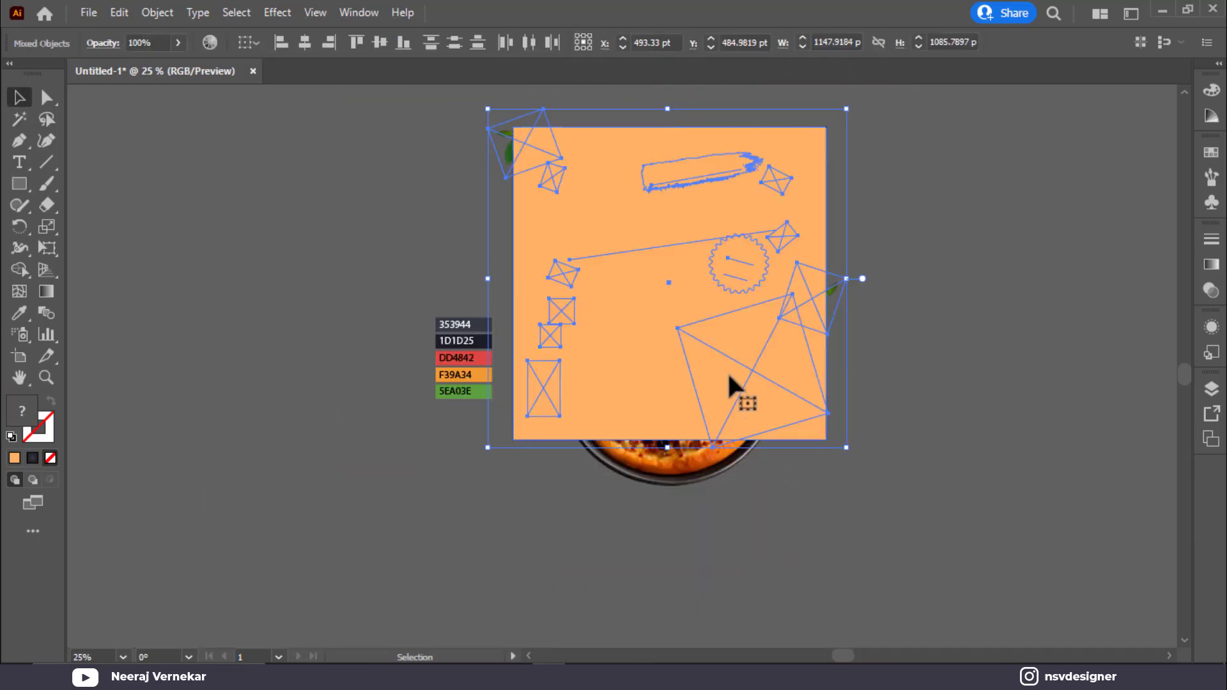
pyautogui.rightClick(734, 371)
pyautogui.click(804, 232)
pyautogui.click(887, 239)
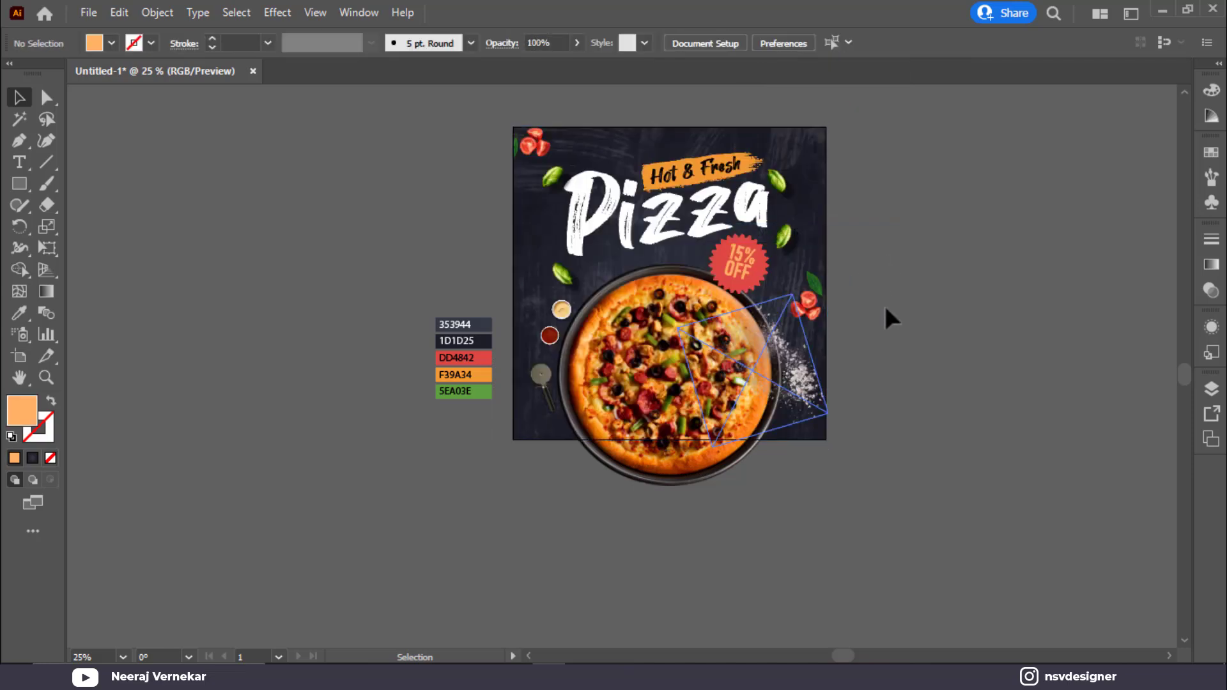
pyautogui.hotkey('ctrl', 'z')
pyautogui.click(877, 427)
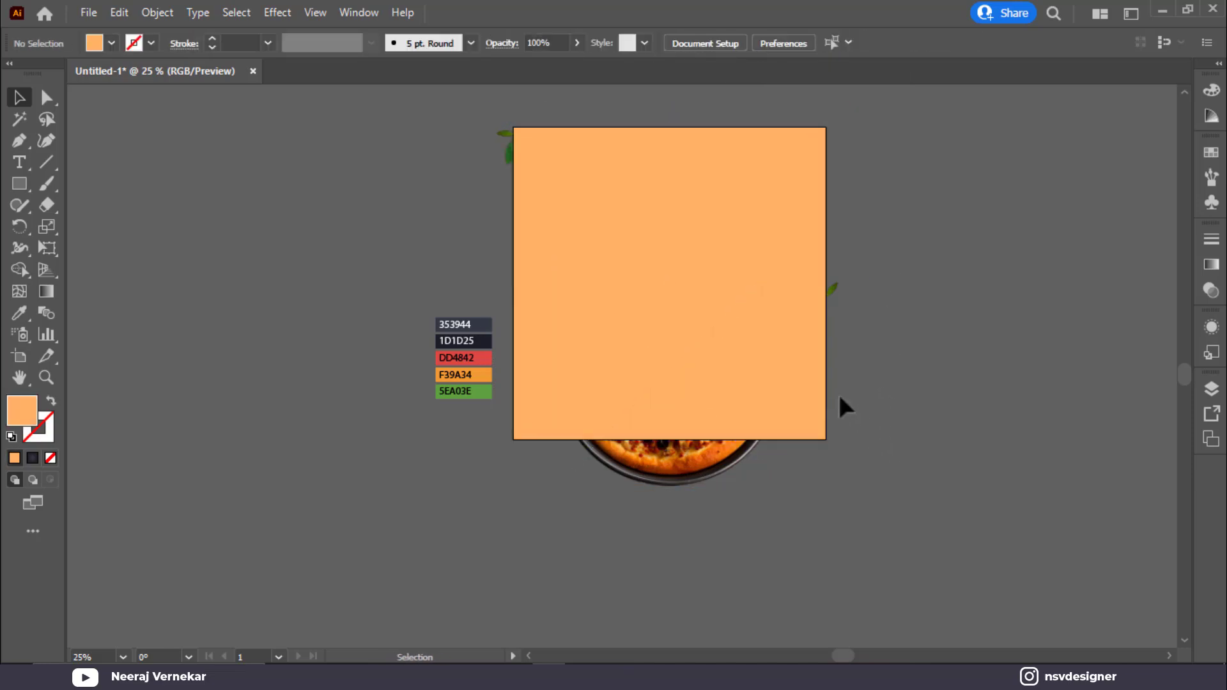
# Step: Make a clipping mask from the artboard-sized rectangle over all the artwork, including the pizza pan
pyautogui.hotkey('ctrl', 'a')
pyautogui.rightClick(742, 371)
pyautogui.click(824, 525)
pyautogui.click(788, 501)
# Step: Delete the labelled colour palette swatches beside the artboard
pyautogui.hotkey('ctrl', '0')
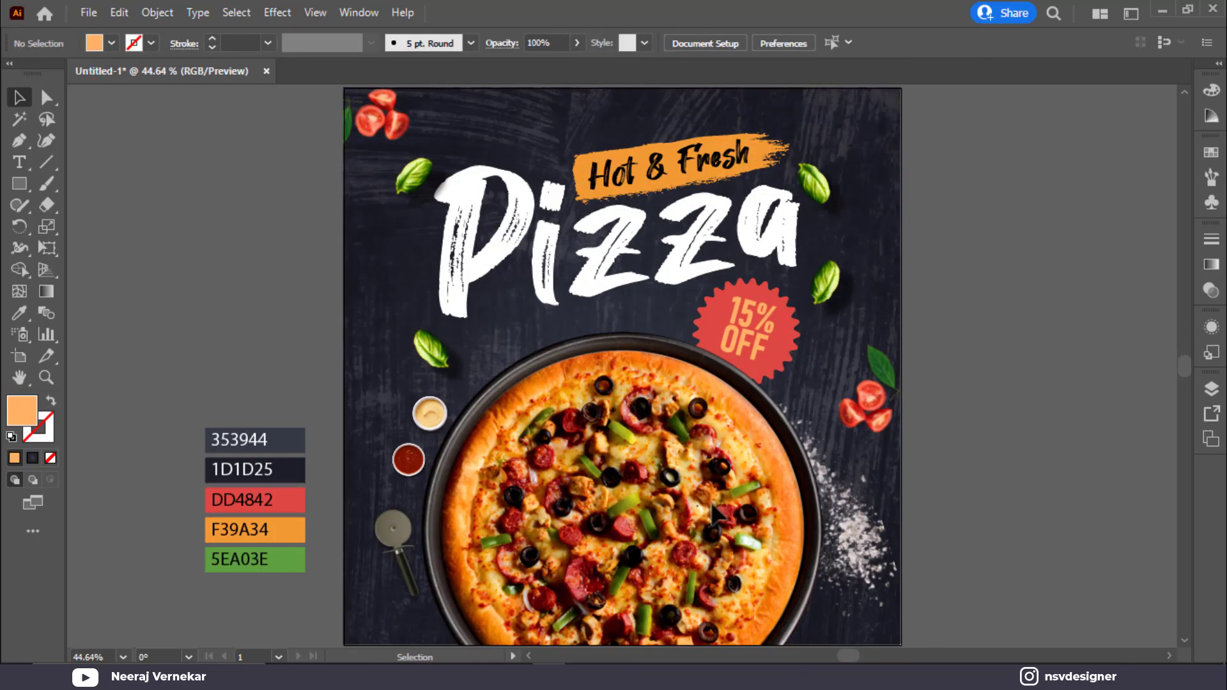
pyautogui.click(250, 526)
pyautogui.press('Delete')
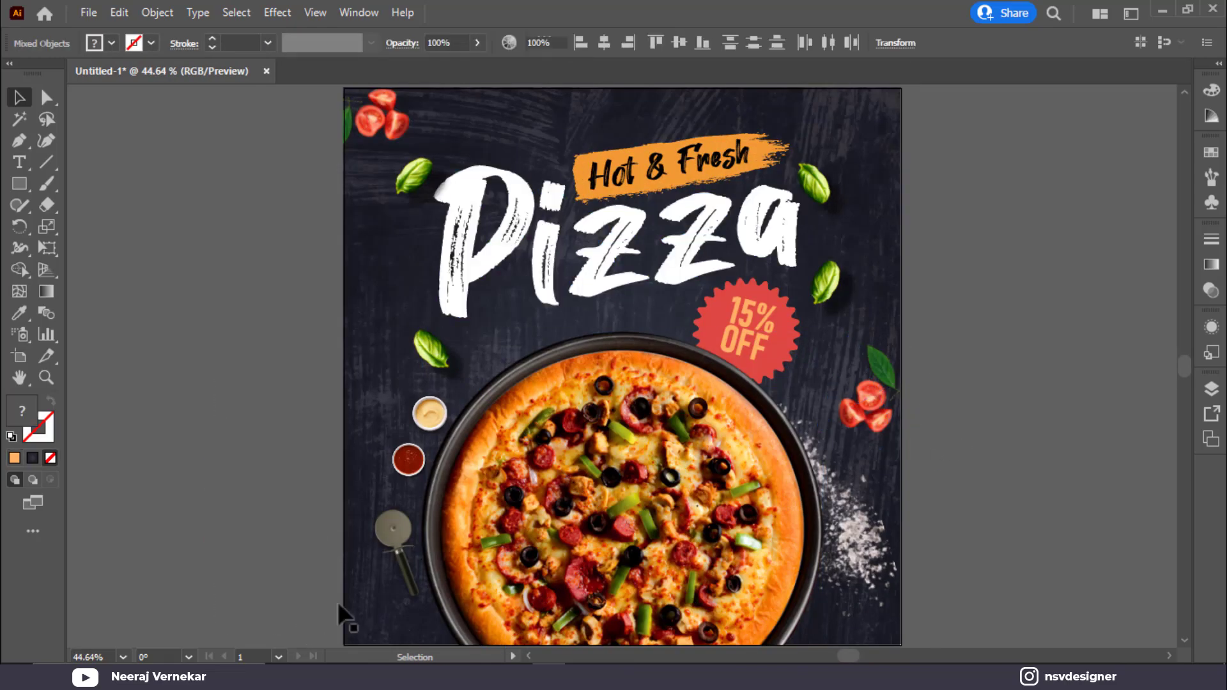